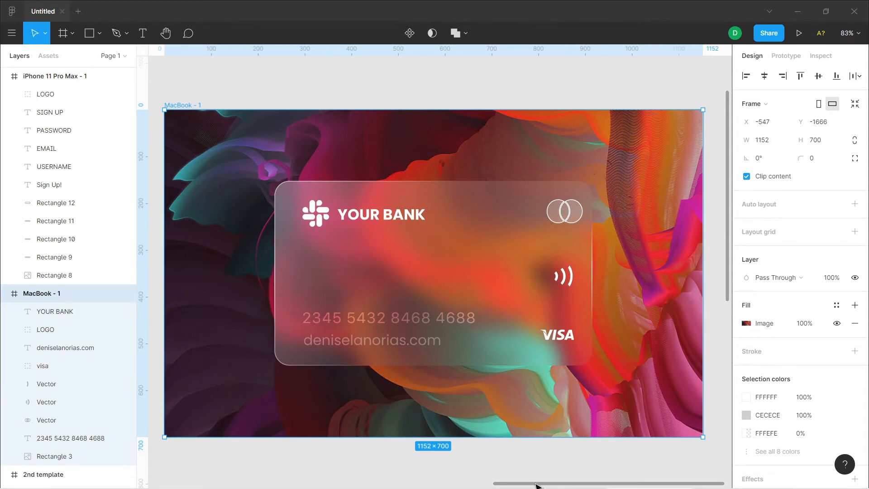
Add an iPhone 11 Pro Max frame and place it on the empty canvas beside the bank card artwork
left_click_drag(537, 485, 549, 484)
scroll(565, 401, "up", 1)
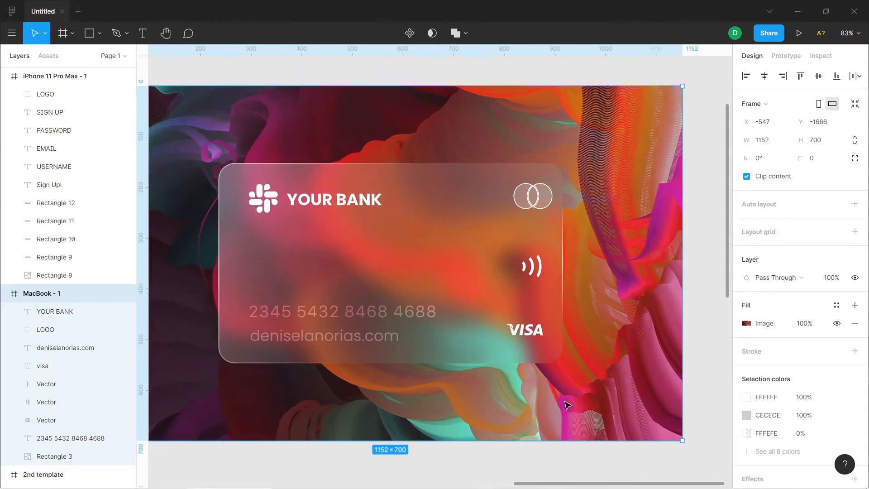
scroll(564, 401, "down", 2)
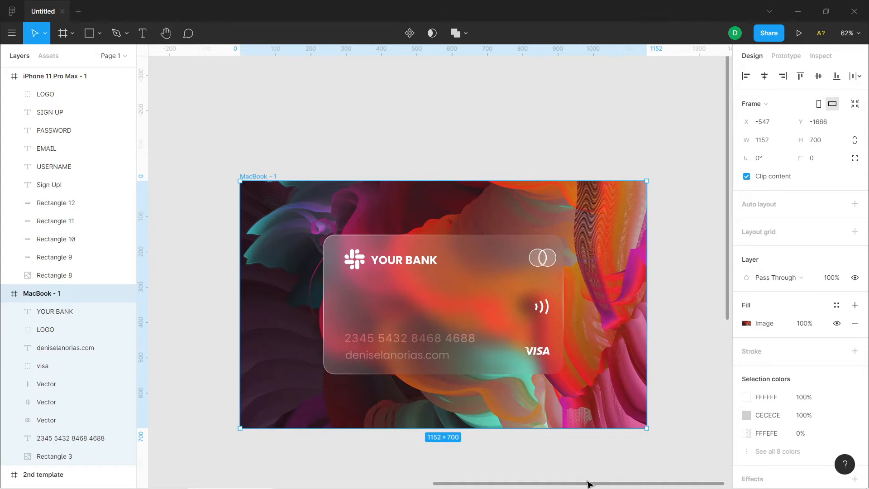
left_click_drag(588, 485, 696, 487)
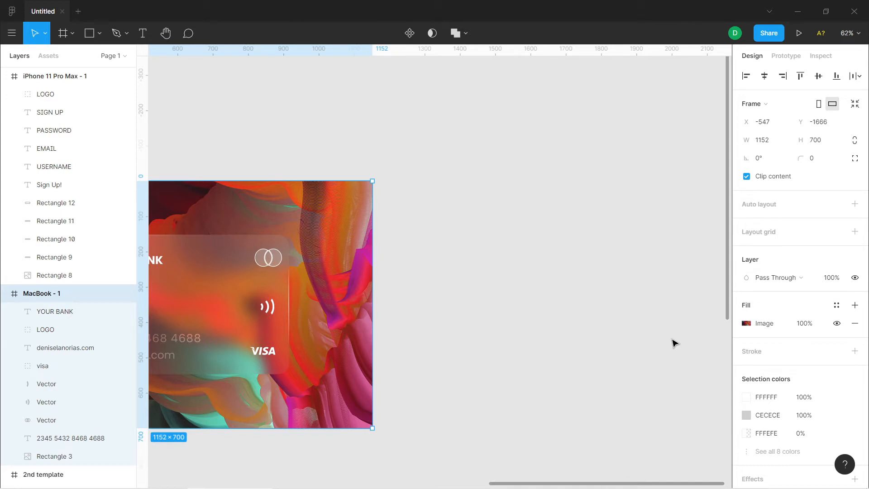
left_click(73, 37)
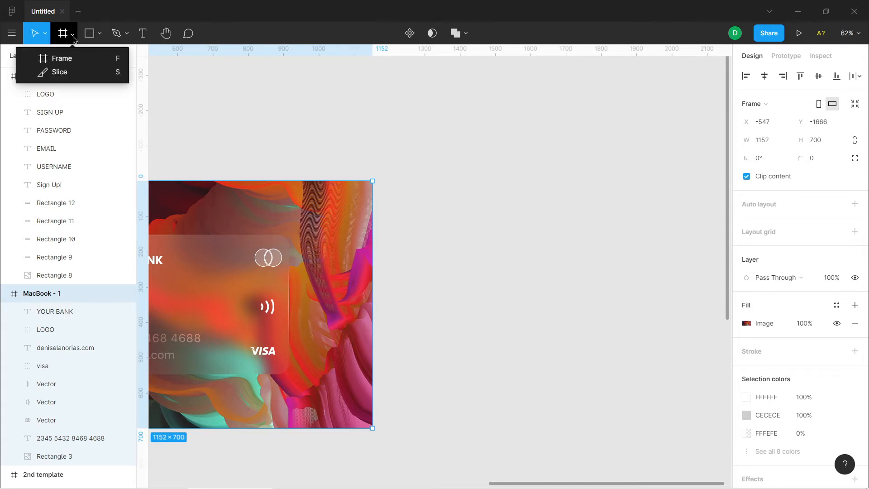
left_click(73, 57)
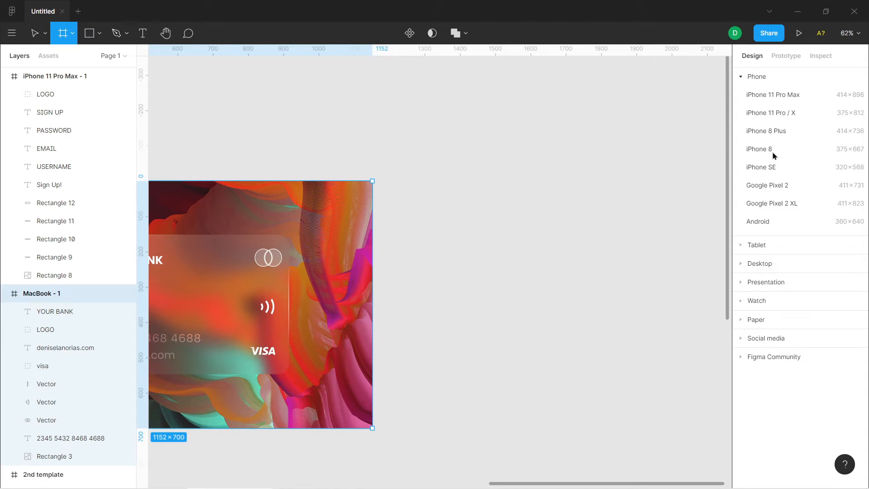
left_click(782, 101)
left_click_drag(432, 107, 521, 119)
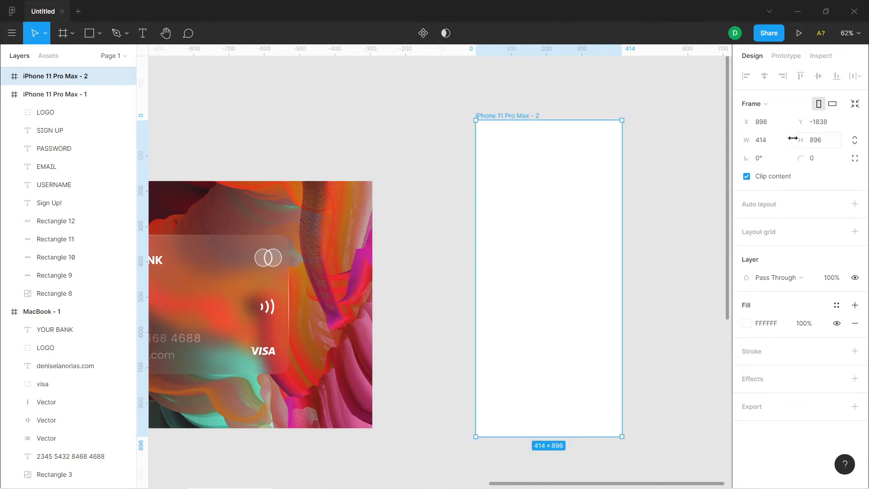
Set the corner radius of the new phone frame to 30
left_click(825, 162)
type("30")
key("Return")
Fill the phone frame with the image b8a3b4107181967.5fa152bc205d2 from Downloads and shift the frame slightly down to about X 917, Y -1793
left_click(748, 324)
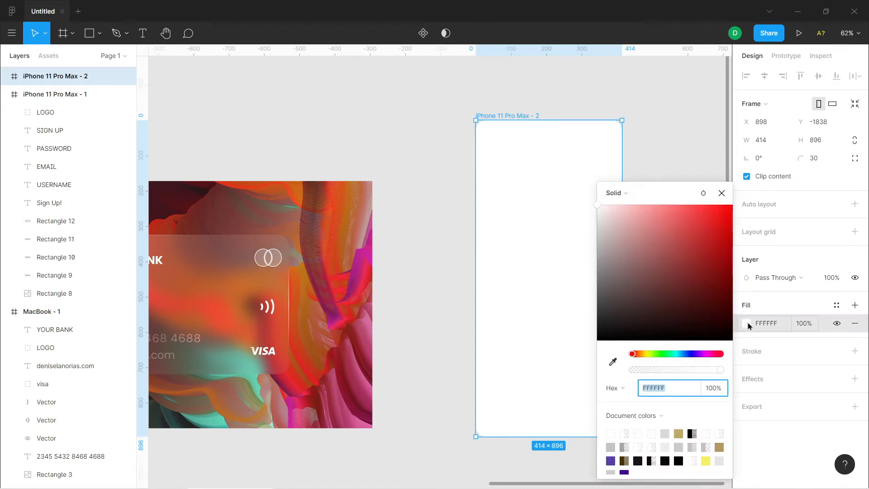
left_click(629, 194)
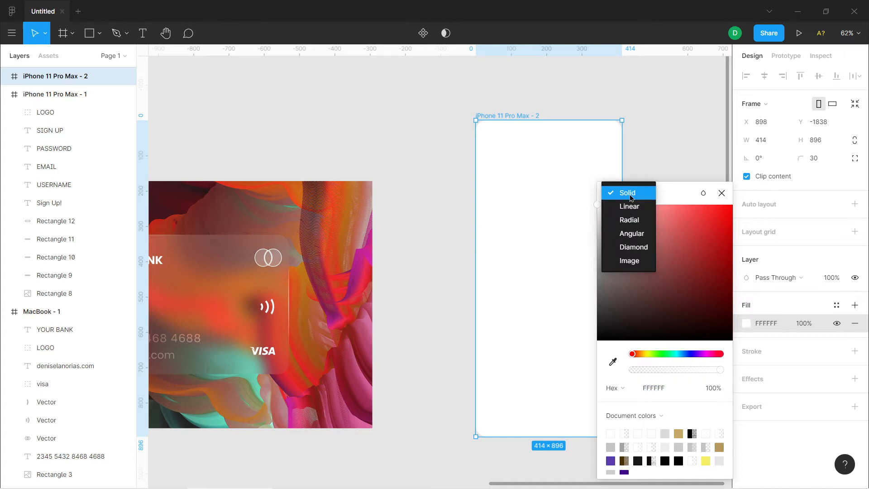
left_click(633, 265)
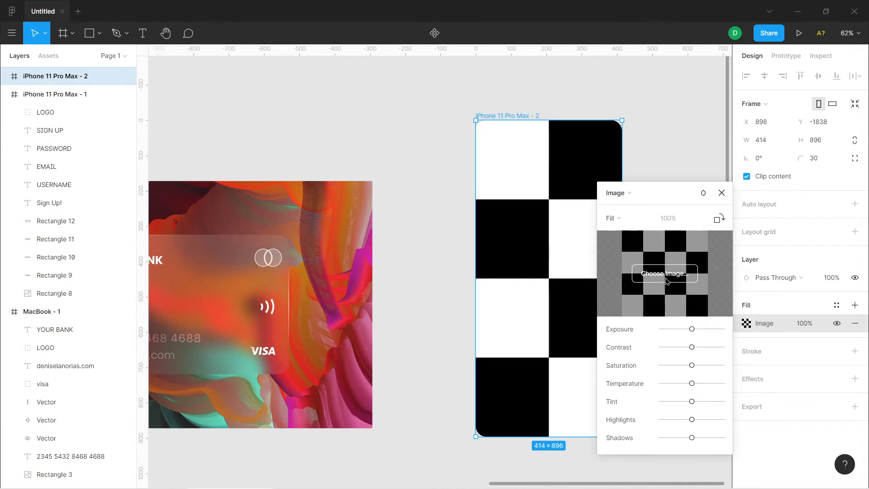
left_click(665, 274)
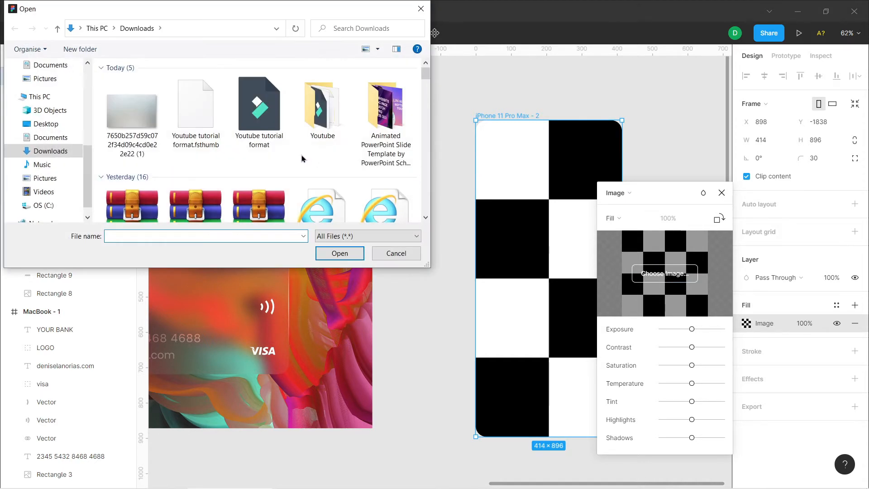
scroll(302, 157, "down", 2)
left_click(332, 169)
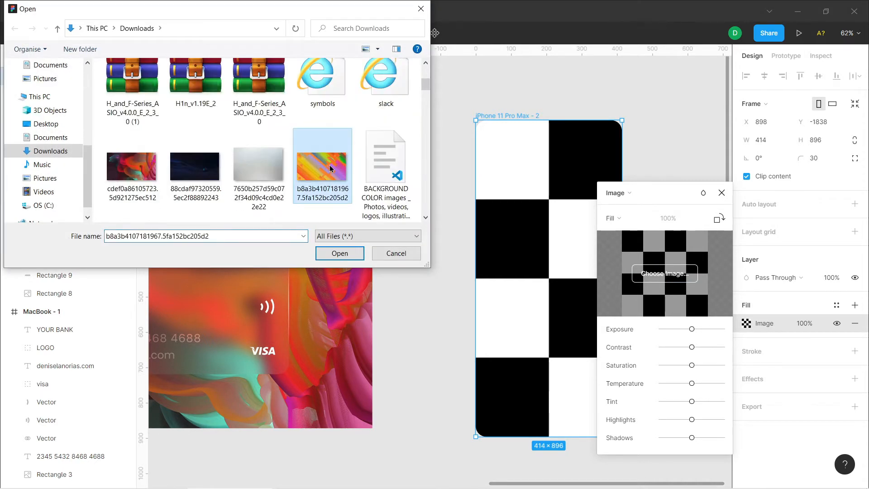
left_click(352, 254)
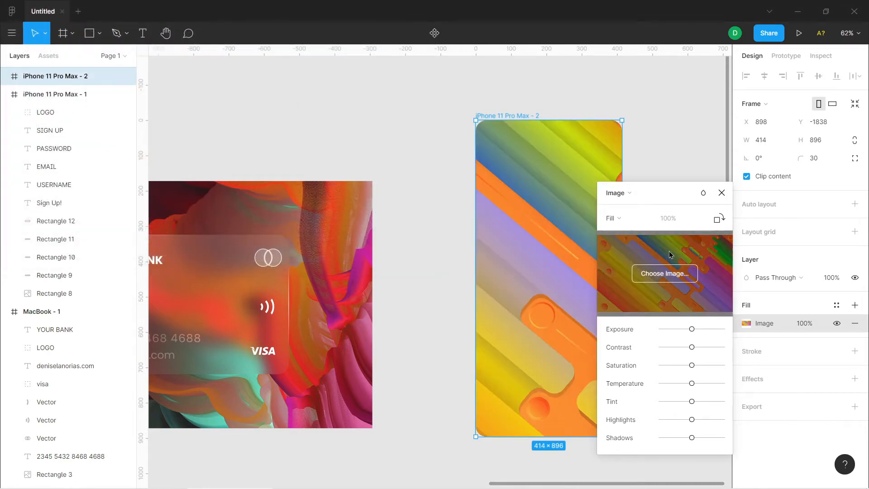
left_click(721, 193)
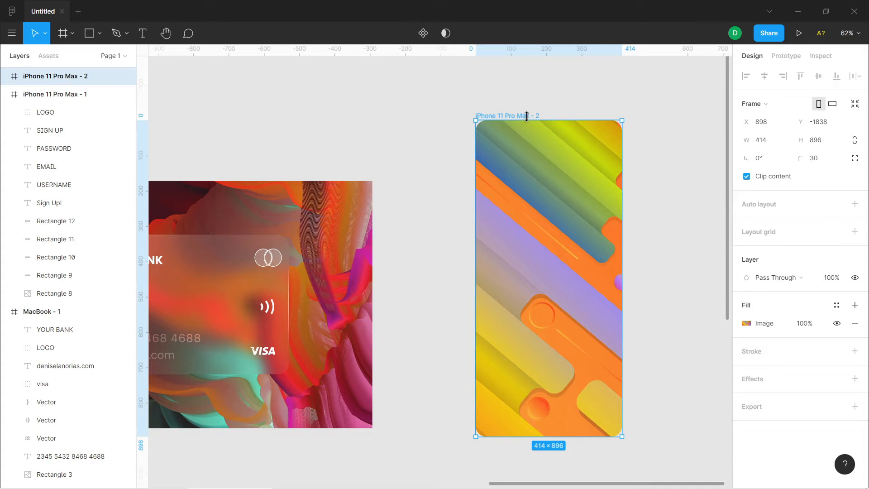
left_click_drag(531, 119, 539, 134)
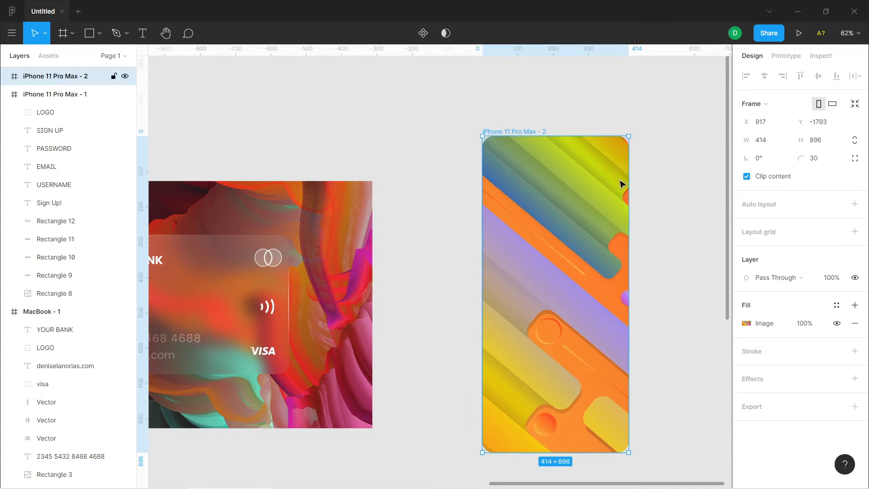
Draw a rectangle about 364 × 674 inside the phone frame, leaving a narrow margin at both sides
left_click(99, 42)
left_click(90, 58)
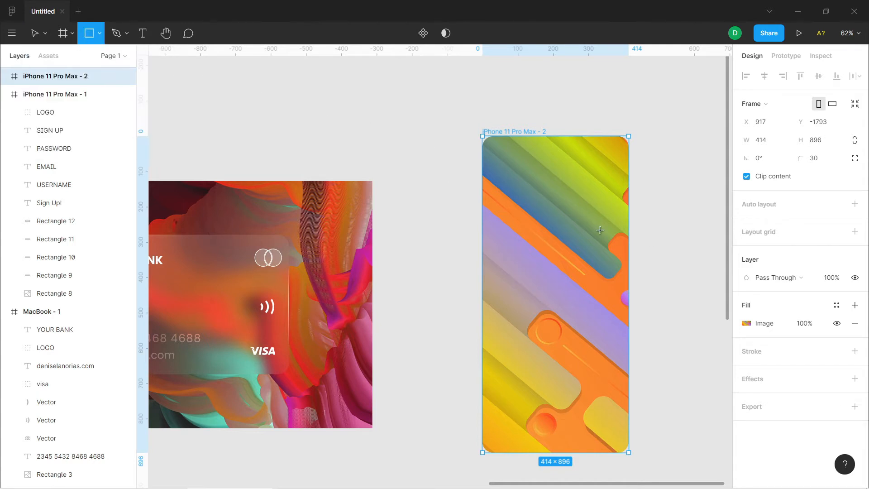
mouse_move(511, 181)
left_mouse_down()
mouse_move(596, 247)
mouse_move(604, 394)
mouse_move(616, 403)
left_mouse_up()
left_click_drag(507, 402, 498, 417)
left_click_drag(611, 419, 619, 419)
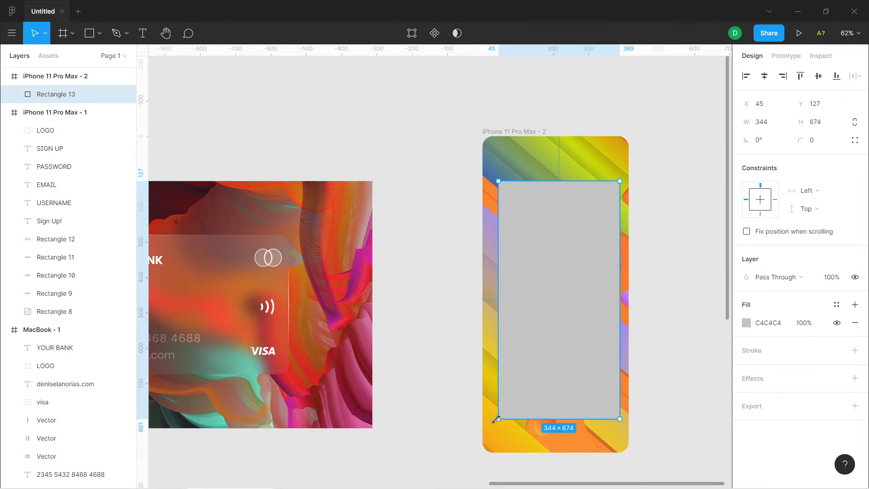
left_click_drag(496, 419, 491, 419)
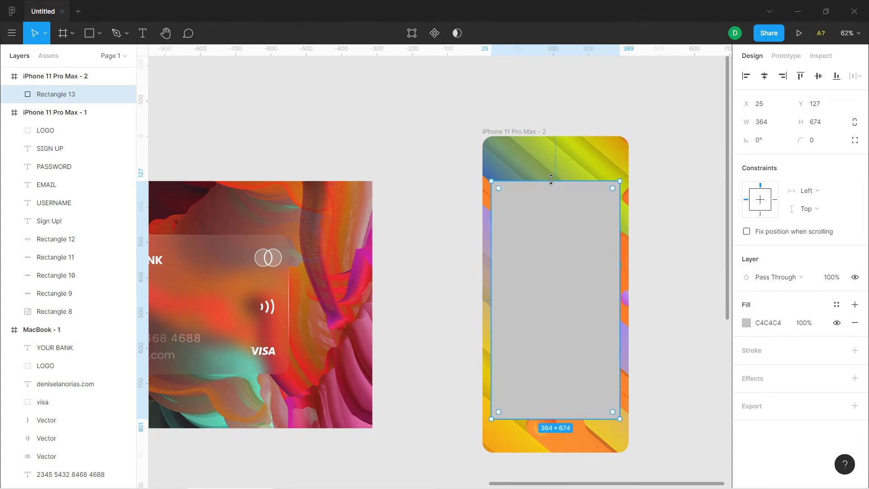
Round the rectangle's corners with a radius of 25
left_click(823, 142)
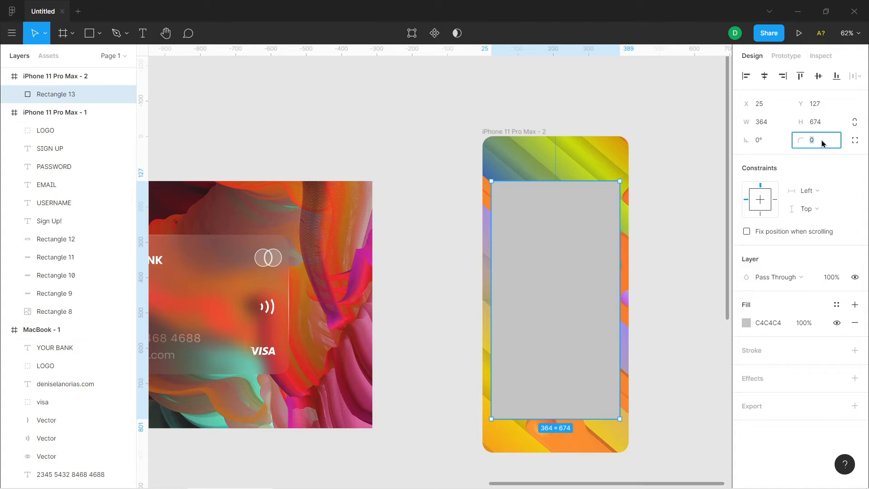
key("Return")
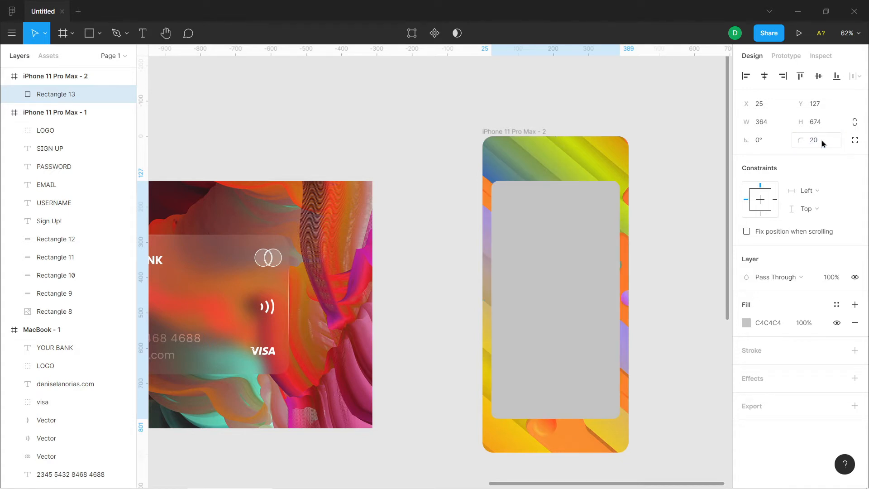
left_click(823, 143)
type("25")
key("Return")
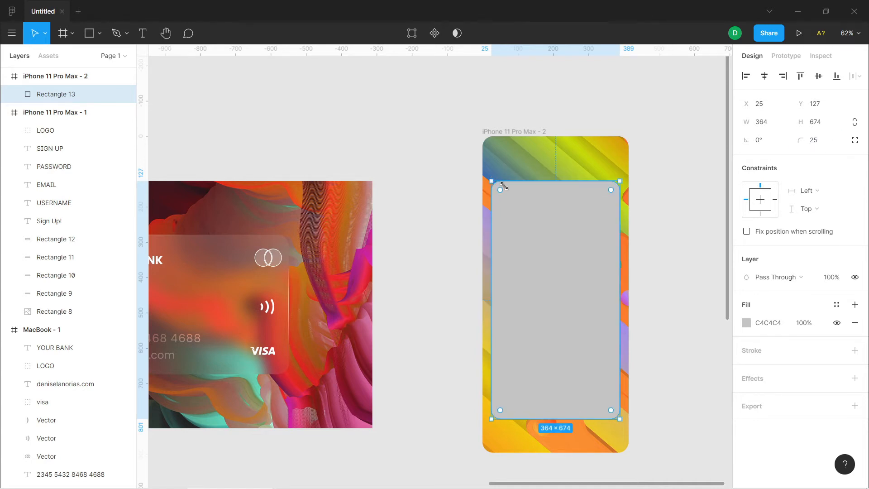
Change the rectangle's fill to a linear gradient from solid white to a transparent near-white
left_click(746, 323)
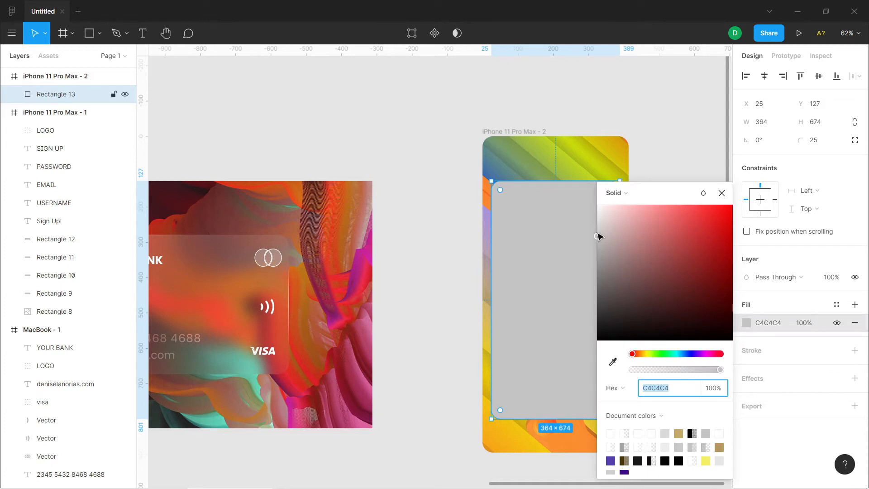
left_click(628, 198)
left_click(626, 205)
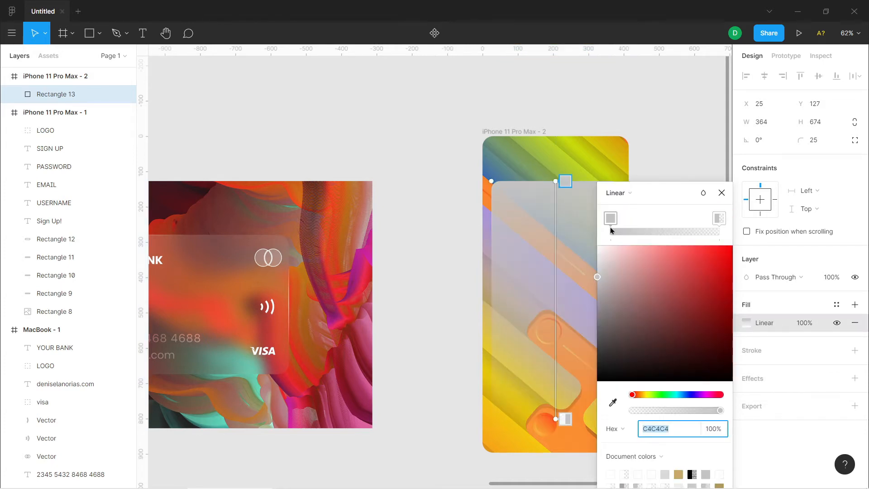
left_click(597, 245)
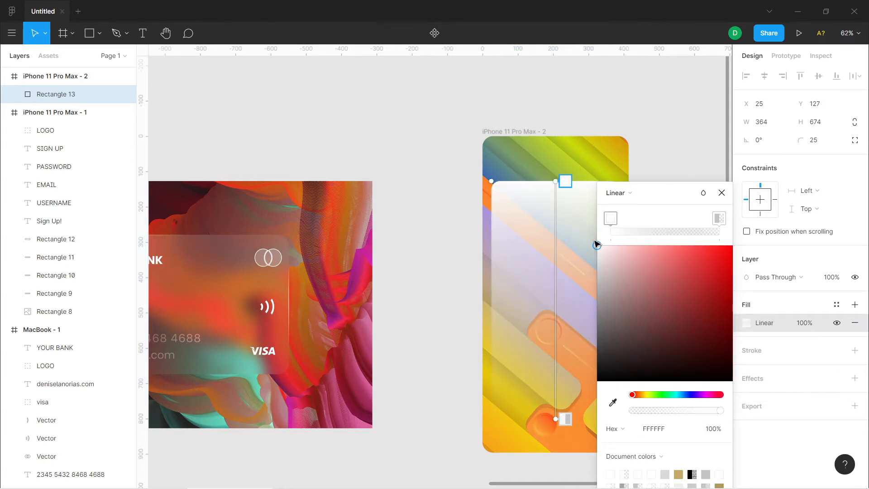
left_click(718, 220)
left_click(597, 244)
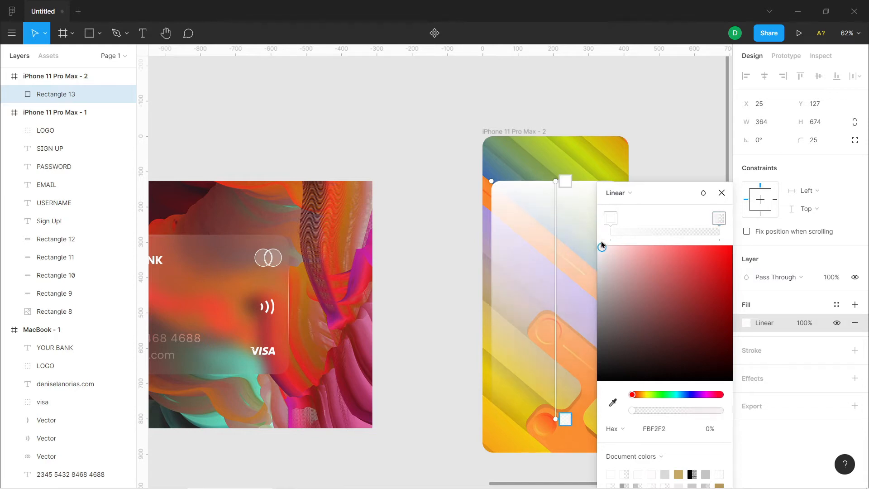
Angle the gradient diagonally from the rectangle's upper-left corner to its lower-right corner, with the end stop at FFFFFF and 0% opacity
left_click_drag(556, 181, 498, 184)
left_click_drag(688, 195, 330, 106)
left_click_drag(557, 418, 611, 411)
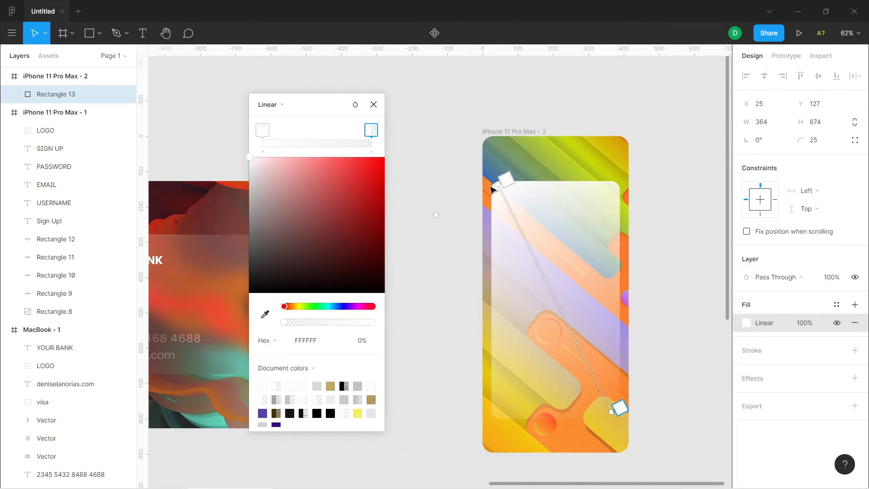
left_click_drag(283, 322, 267, 317)
left_click_drag(499, 187, 492, 182)
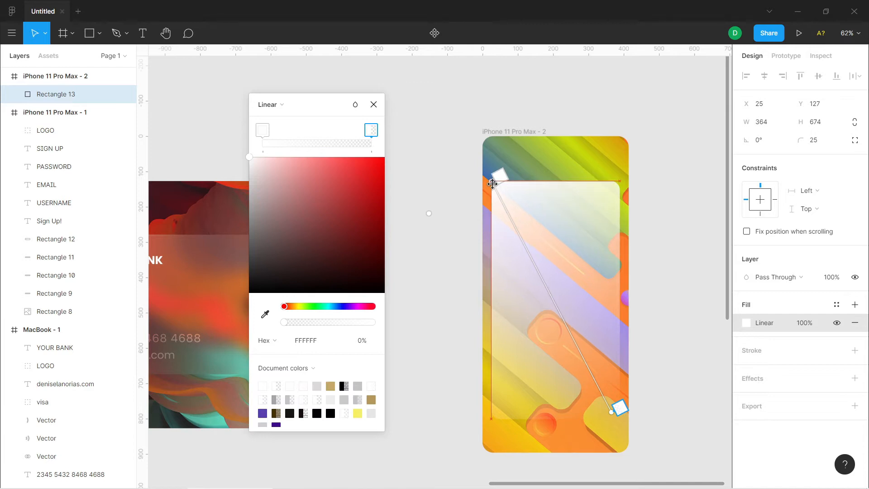
left_click_drag(616, 415, 622, 419)
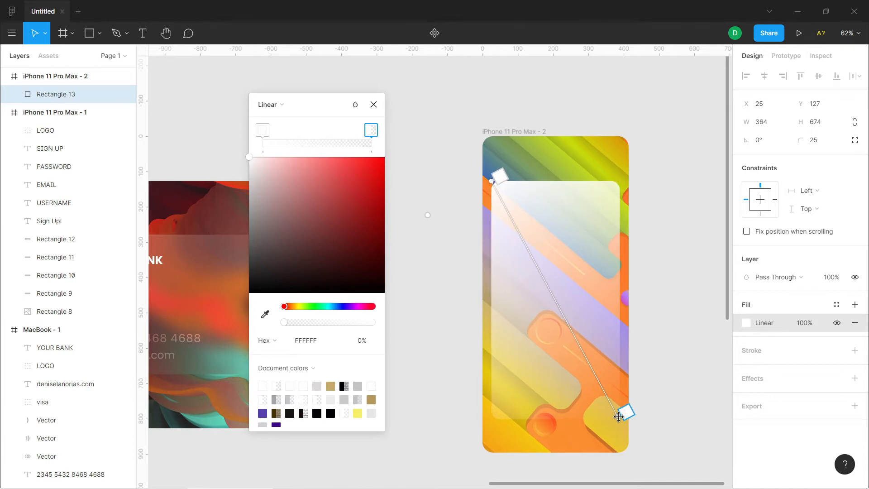
left_click(373, 105)
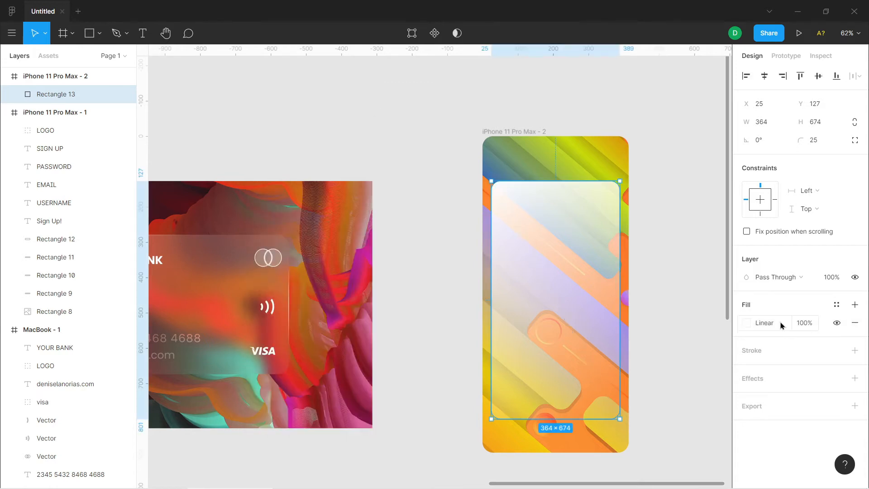
Add a second fill above the rectangle's gradient, make it an image fill and start choosing its picture
left_click(855, 305)
left_click(753, 324)
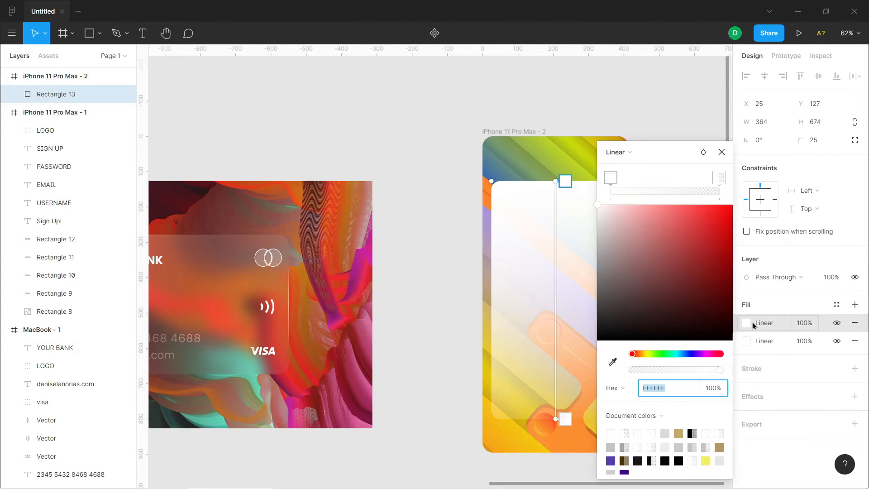
left_click(628, 153)
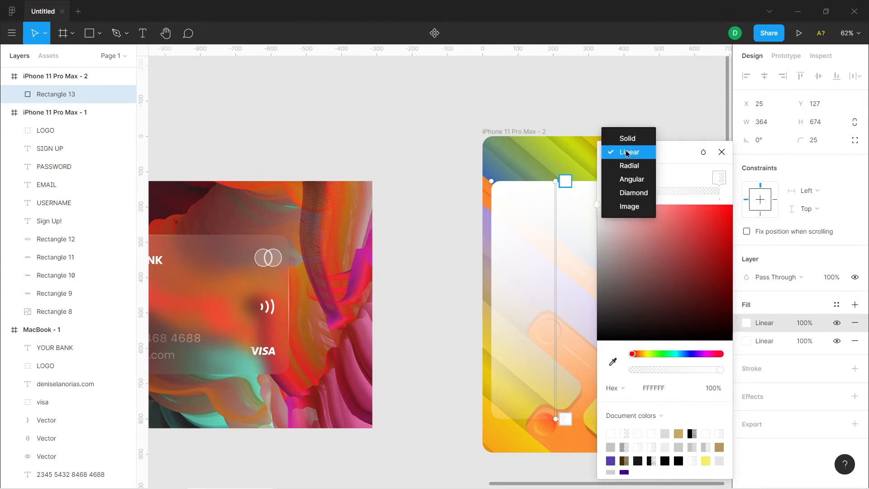
left_click(630, 208)
left_click(649, 239)
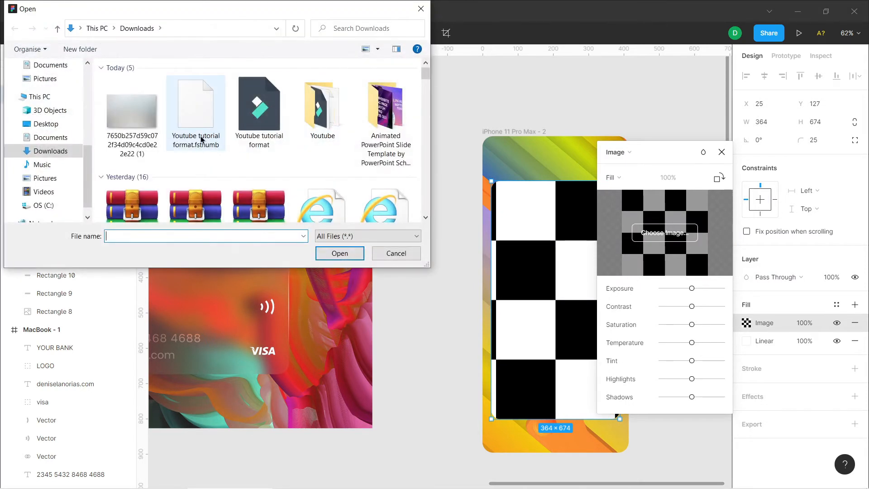
Preview the image file 7650b257d59c072f34d09c4cd0e22e22 (1) from Downloads in Photos
left_click(133, 119)
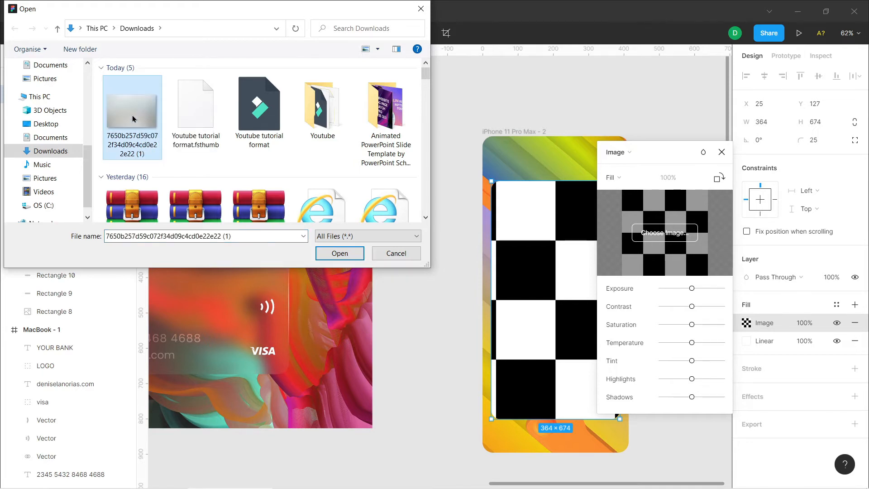
right_click(135, 121)
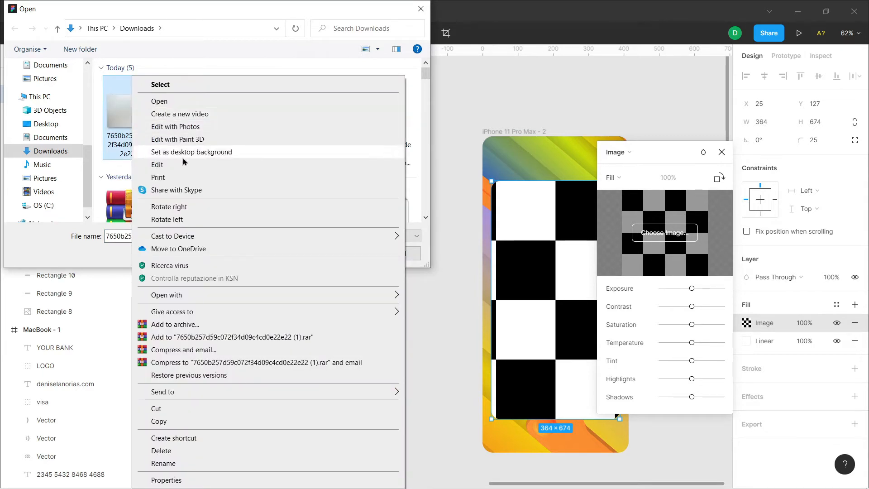
left_click(188, 103)
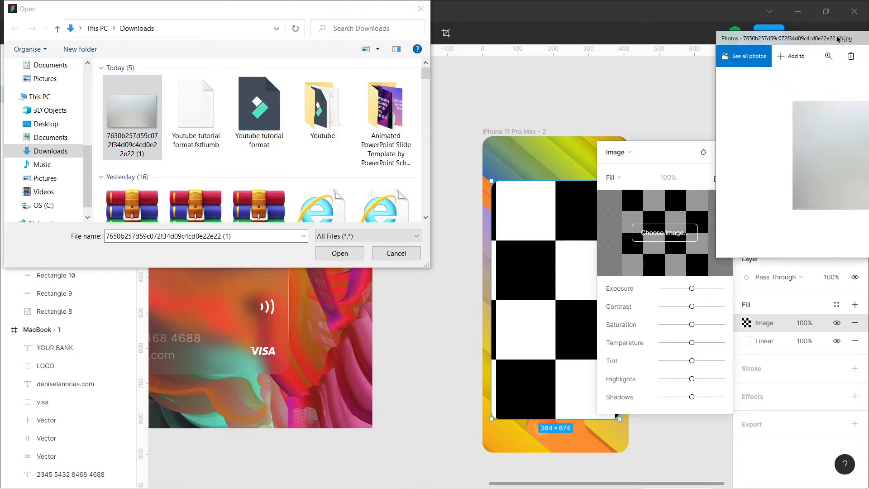
left_click_drag(396, 64, 438, 109)
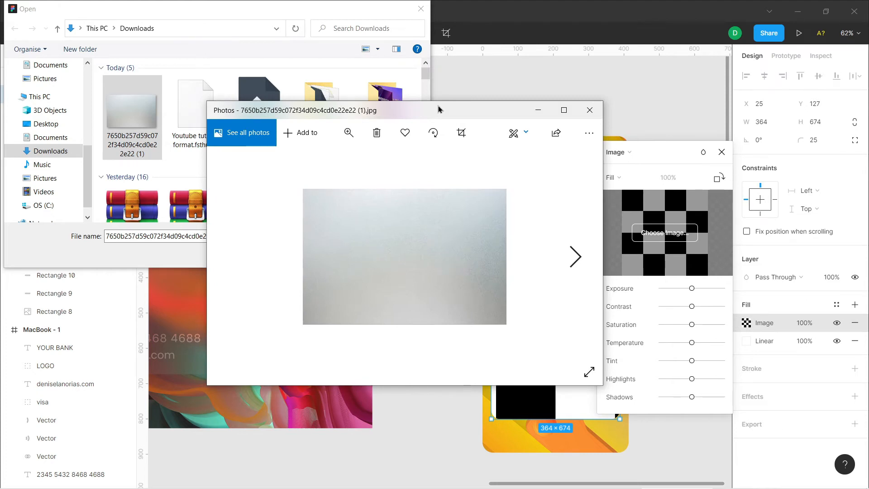
Load the image 7650b257d59c072f34d09c4cd0e22e22 (1) from Downloads as the rectangle's upper fill
left_click_drag(438, 108, 453, 110)
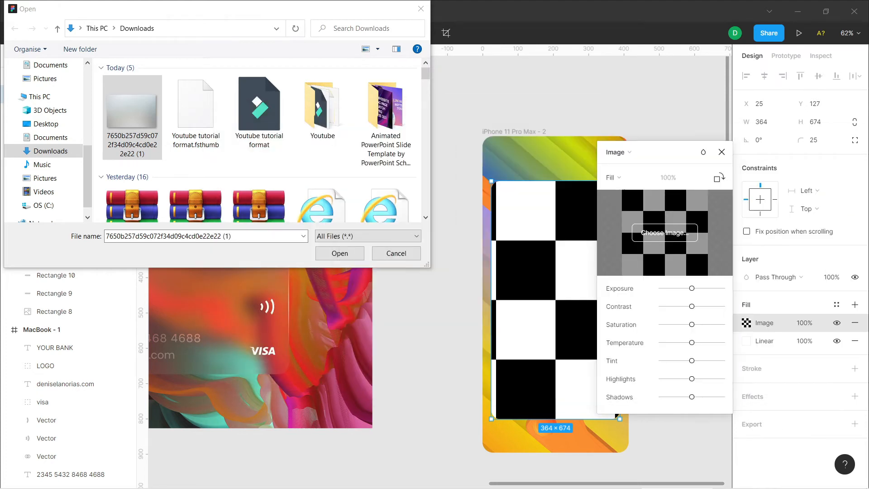
left_click(348, 256)
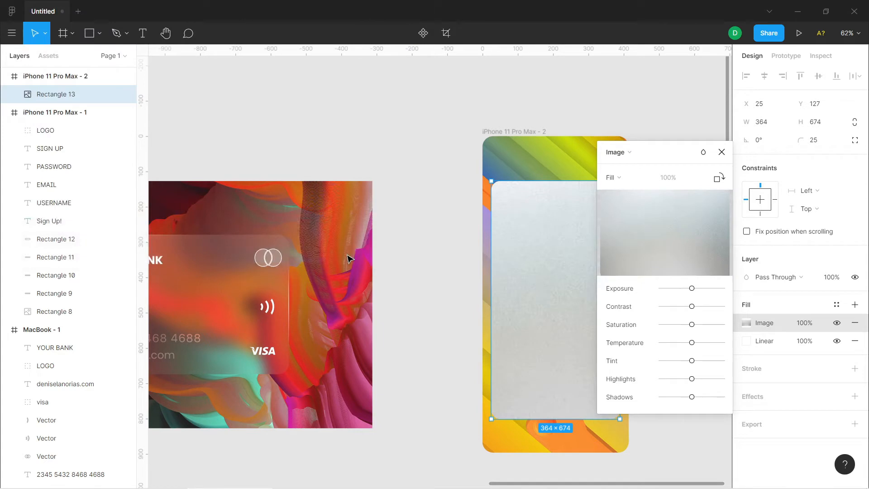
left_click(721, 153)
Set the opacity of both the rectangle's image fill and its linear gradient fill to 50%
left_click(818, 326)
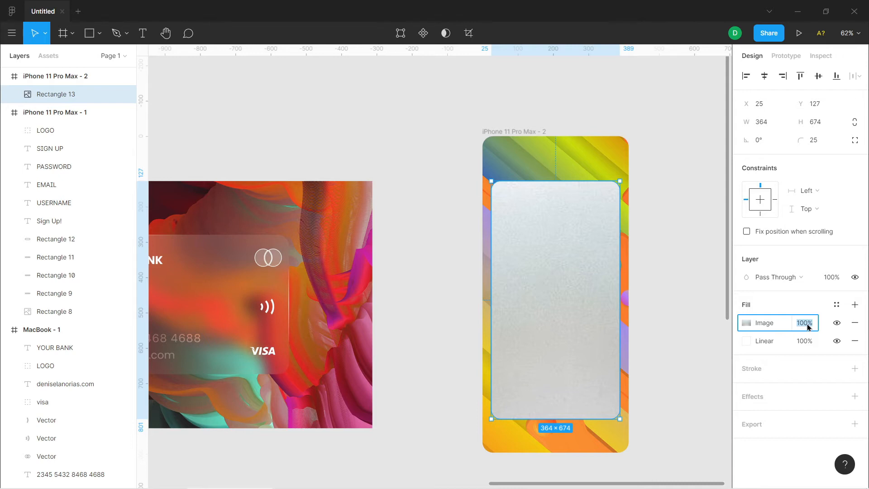
type("50")
key("Return")
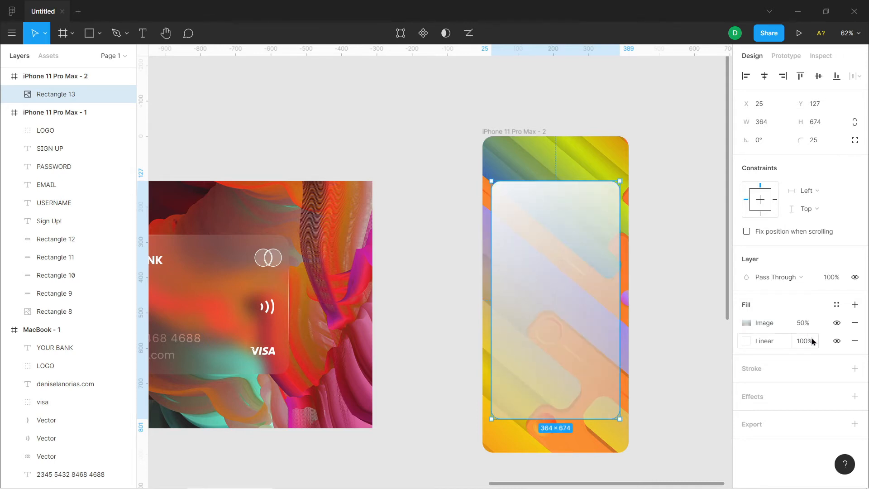
left_click(811, 345)
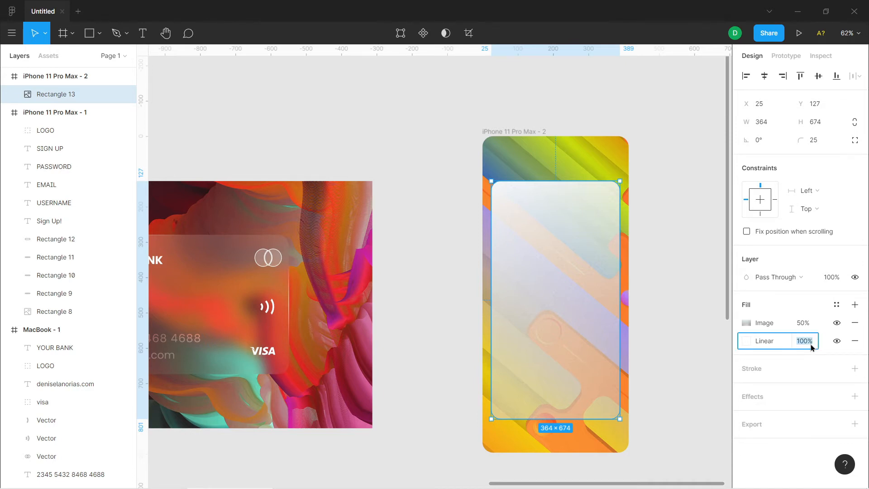
type("50")
key("Return")
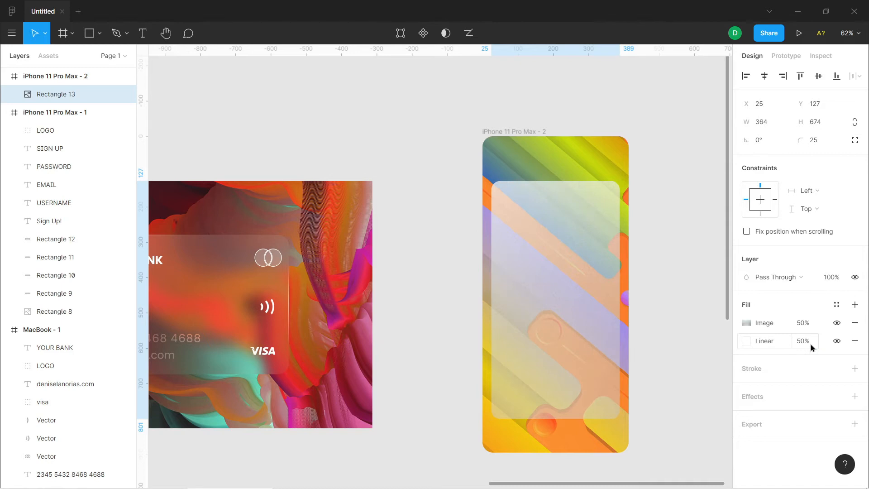
Try the rectangle's linear gradient fill at 35% opacity and at 60% opacity
left_click(811, 344)
type("35")
key("Return")
left_click(810, 344)
type("60")
key("Return")
Try the rectangle's image fill at 40% opacity and at 20% opacity
left_click(810, 327)
type("40")
key("Return")
left_click(796, 327)
type("20")
key("Return")
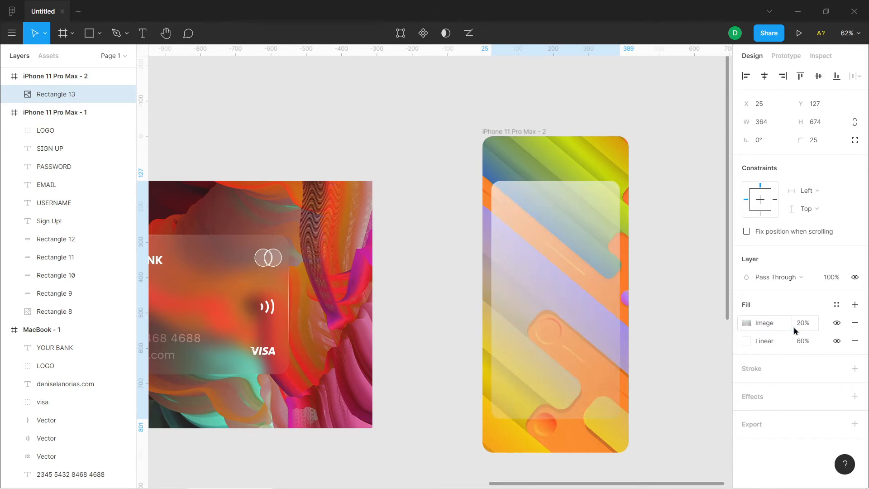
Try the rectangle's linear gradient fill at 70% opacity and at 50% opacity
left_click(805, 344)
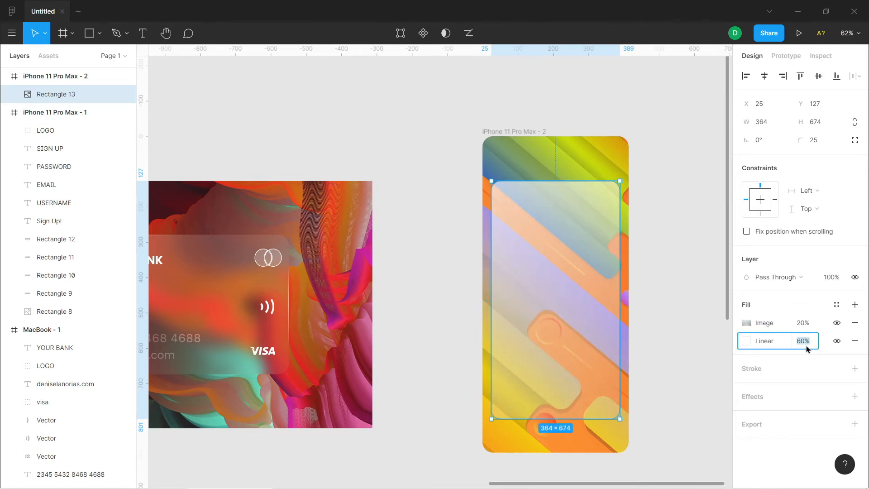
key("Return")
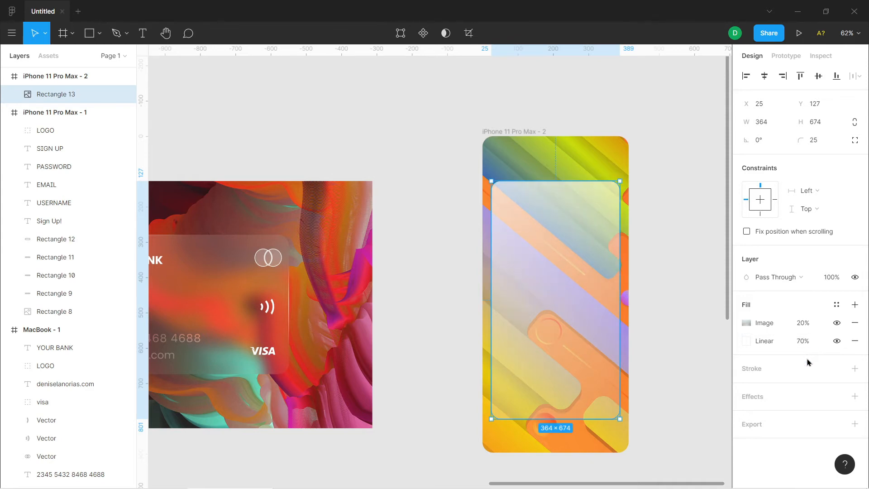
left_click(813, 342)
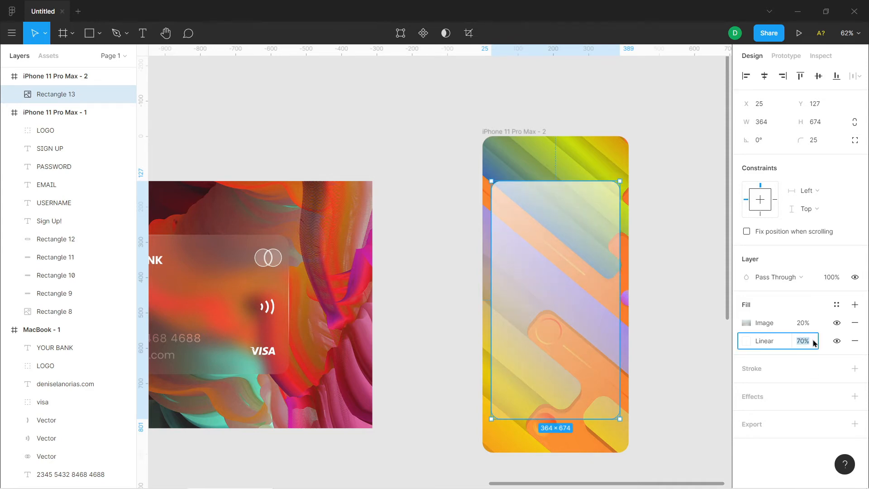
type("50")
key("Return")
Set the rectangle's linear gradient fill to 40% opacity and its image fill to 40% opacity
left_click(798, 345)
type("40")
key("Return")
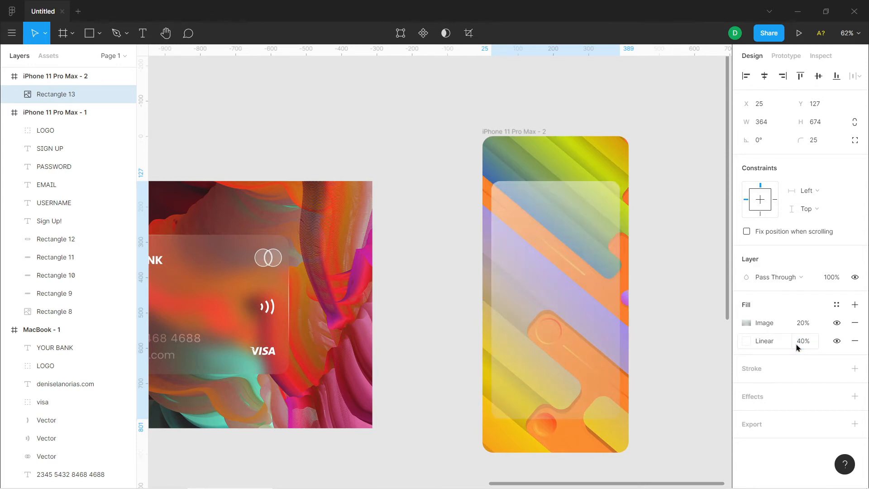
left_click(810, 324)
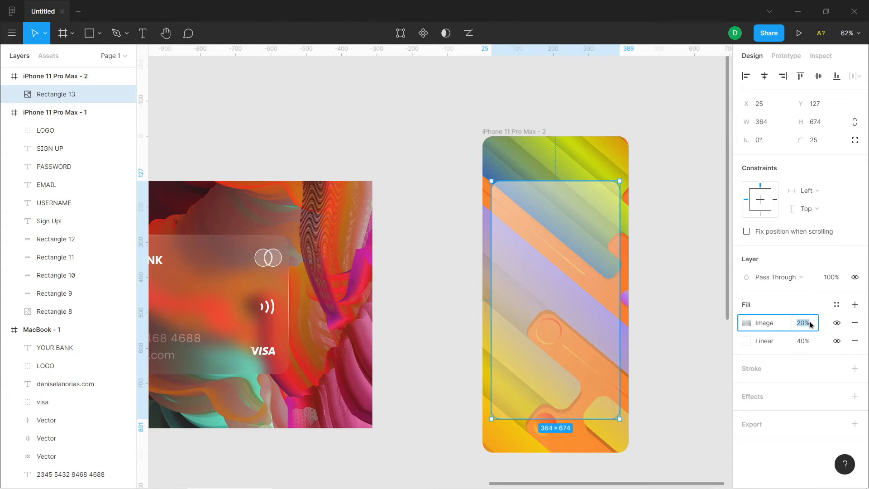
type("40")
key("Return")
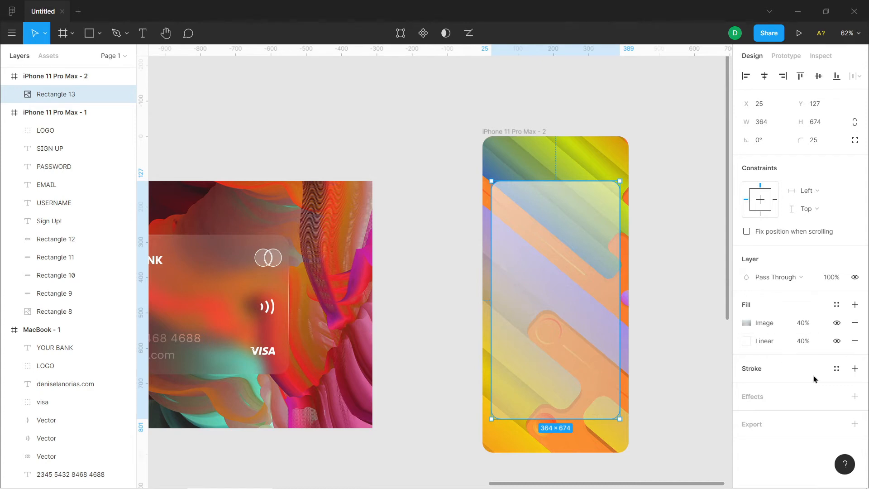
Add a linear gradient stroke to the rectangle, going from solid white FFFFFF to FFFDFD at 0% opacity
left_click(854, 369)
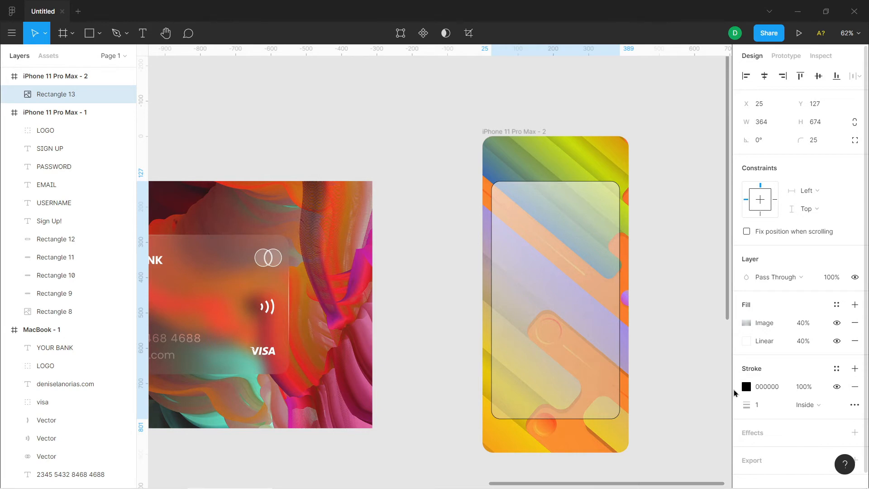
left_click(746, 387)
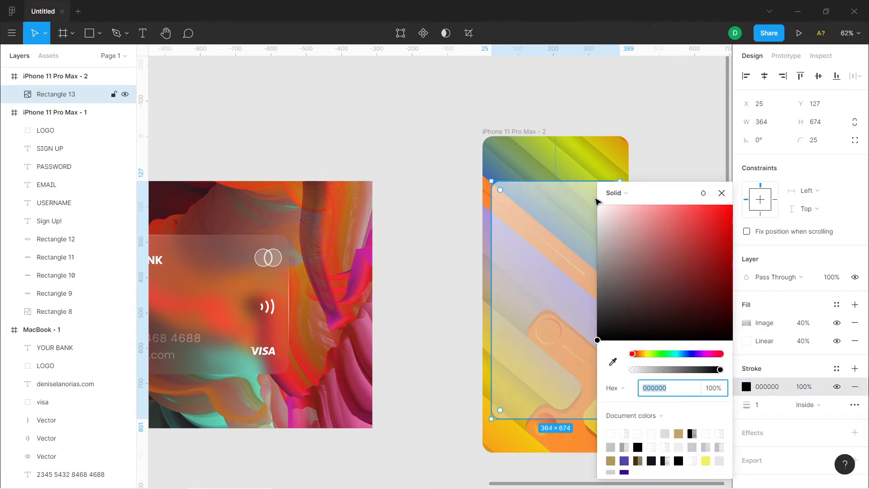
left_click(612, 193)
left_click(617, 213)
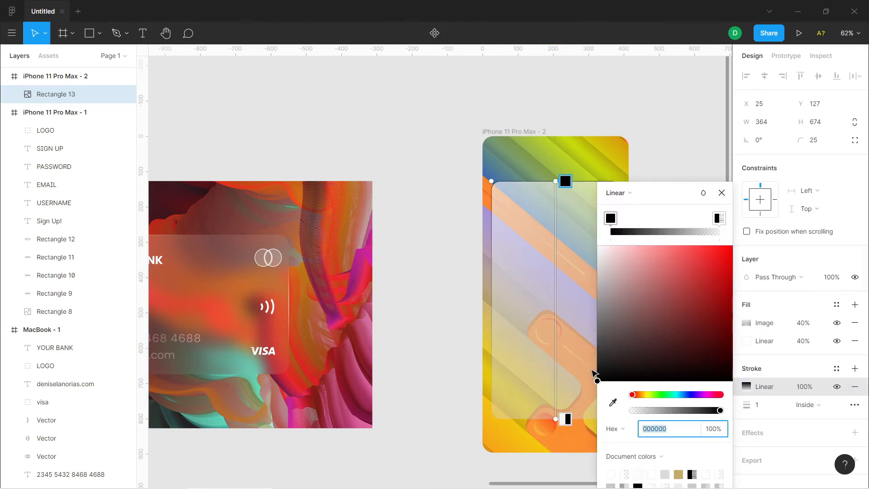
left_click_drag(605, 300, 598, 248)
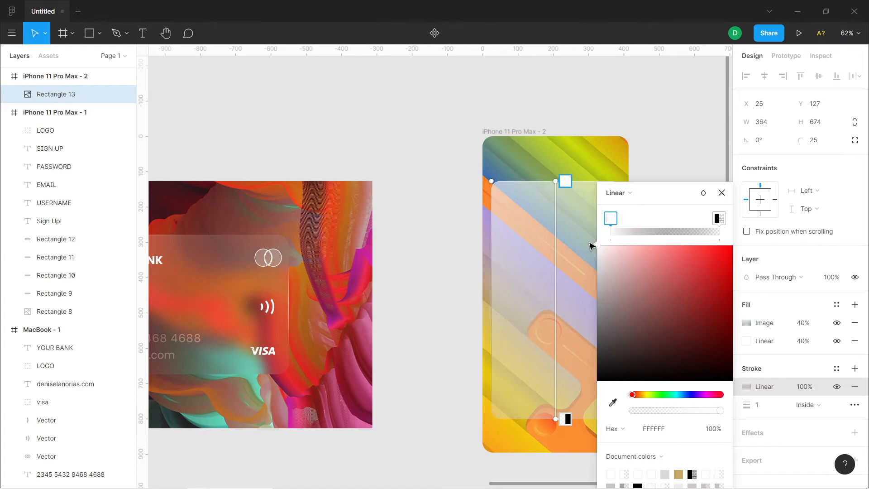
left_click(718, 218)
left_click_drag(597, 383, 601, 213)
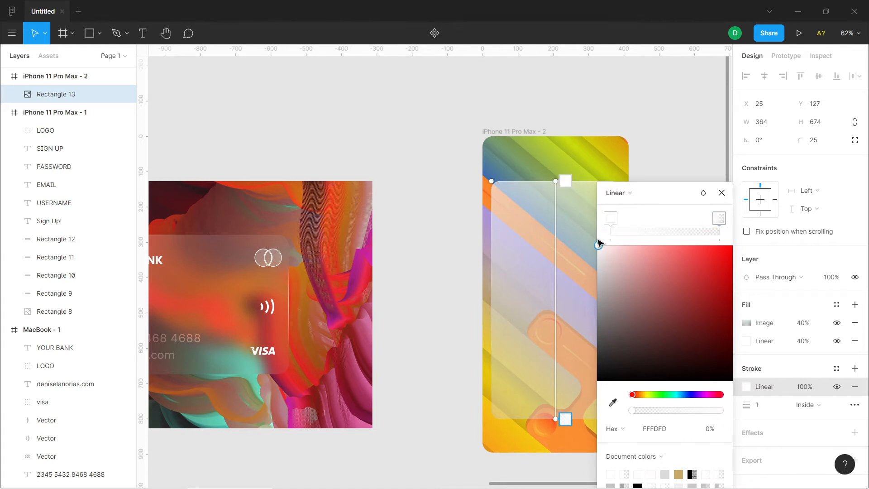
left_click(722, 193)
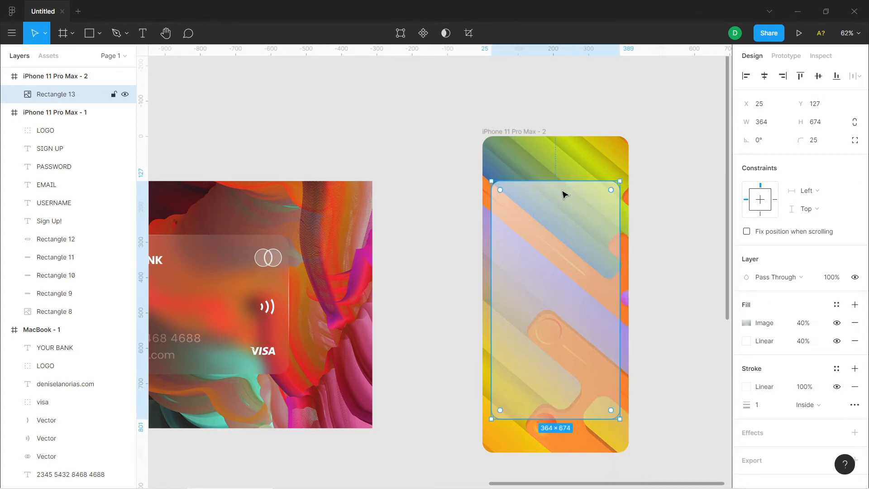
Angle the stroke gradient diagonally from the rectangle's upper-left corner to its lower-right corner
left_click(746, 387)
left_click(561, 181)
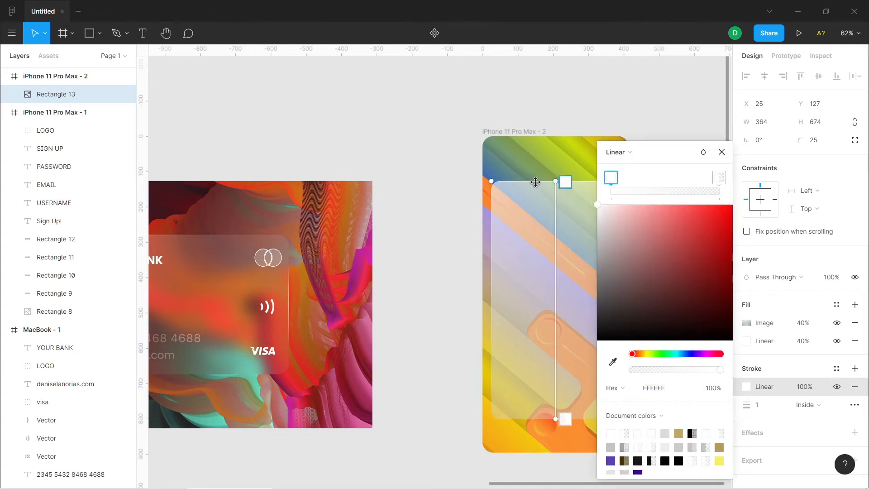
left_click_drag(560, 180, 499, 181)
left_click_drag(657, 152, 186, 134)
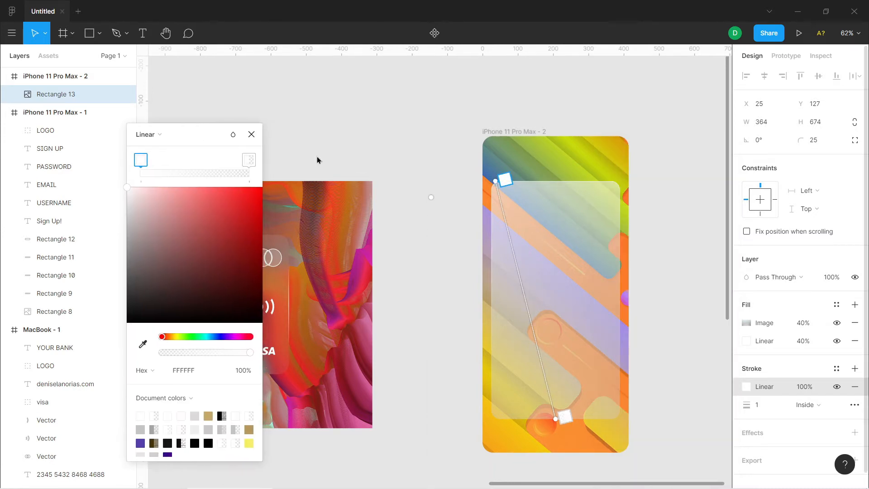
left_click_drag(554, 419, 618, 419)
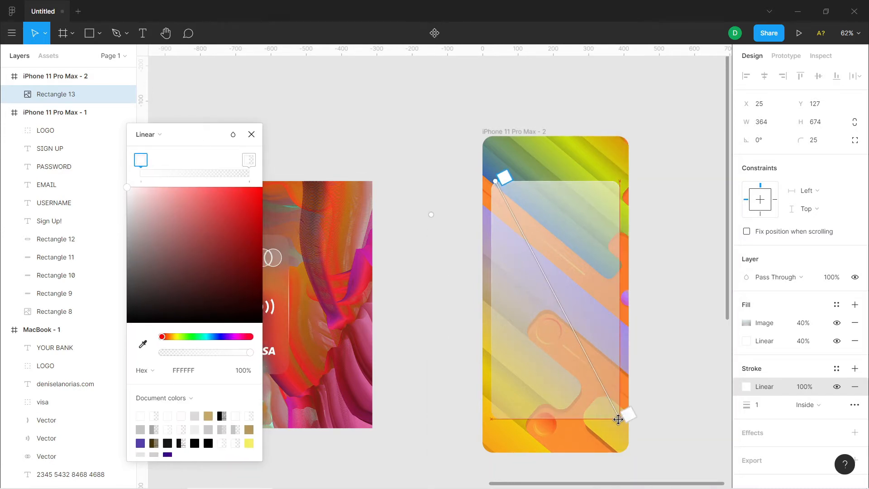
Set the rectangle's stroke width to 1.5 and deselect the rectangle
left_click(763, 406)
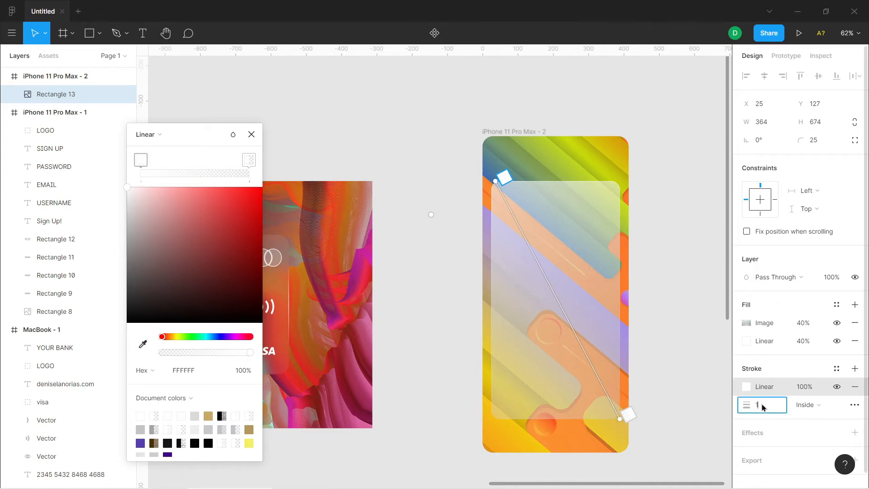
key("Return")
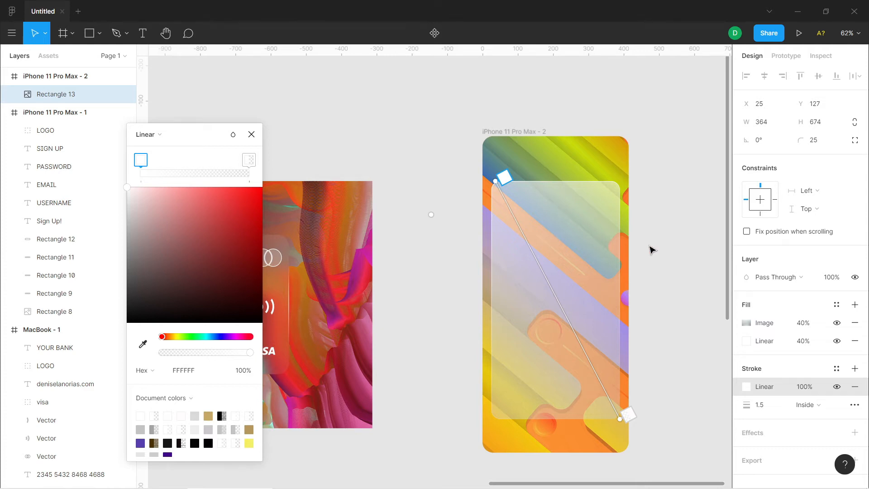
left_click(250, 135)
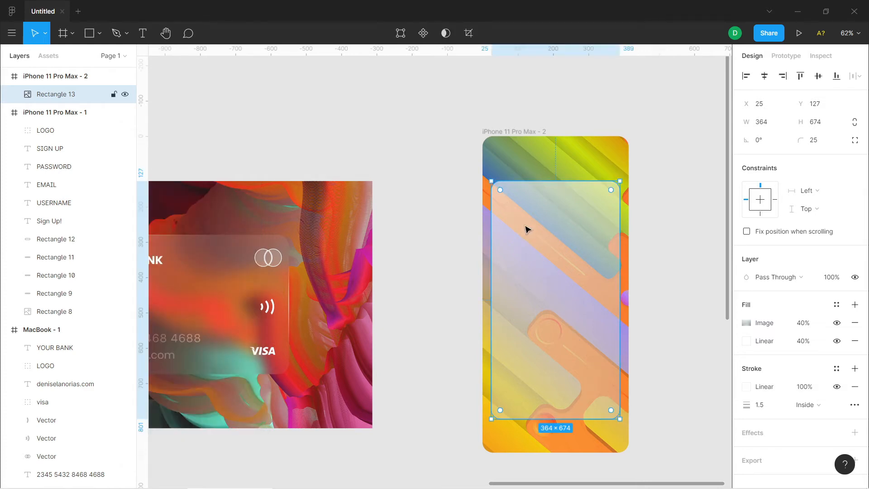
left_click(657, 270)
Try the rectangle's image fill at 60% opacity and at 70% opacity
left_click(588, 257)
left_click(810, 322)
type("60")
key("Return")
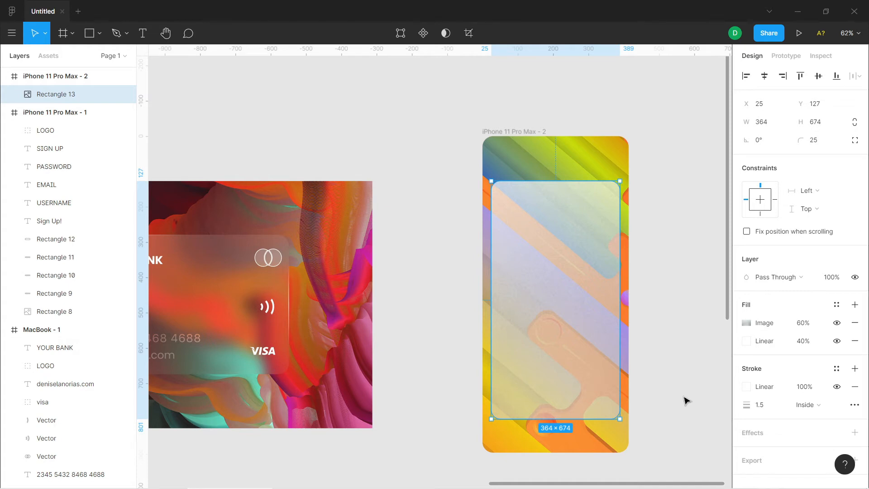
left_click(812, 324)
type("70")
key("Return")
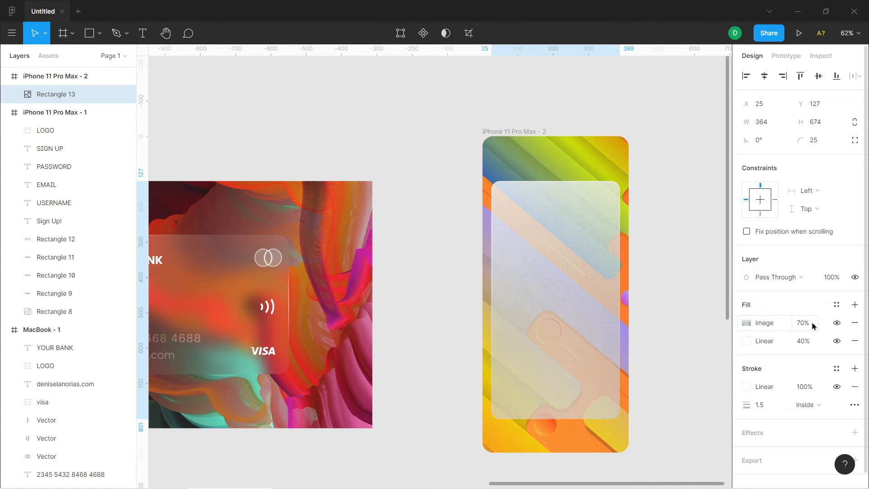
Try the rectangle's image fill at 20% opacity, settle on 35% and deselect the rectangle
left_click(795, 325)
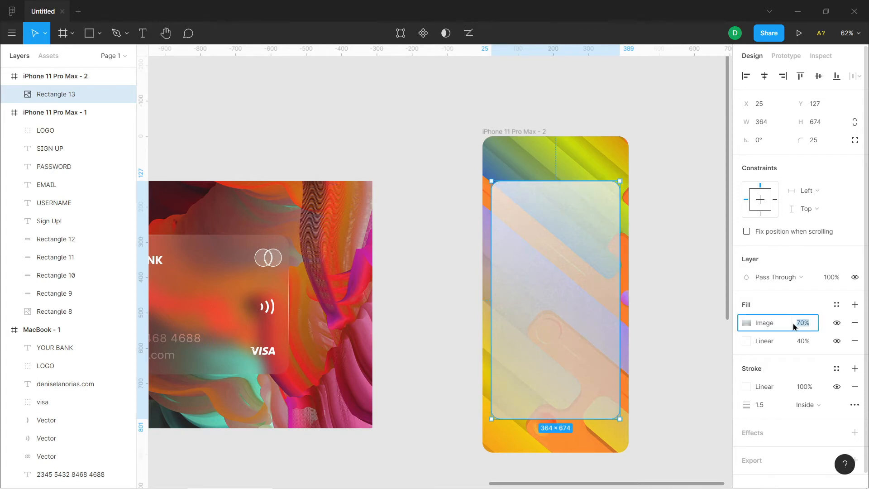
type("20")
key("Return")
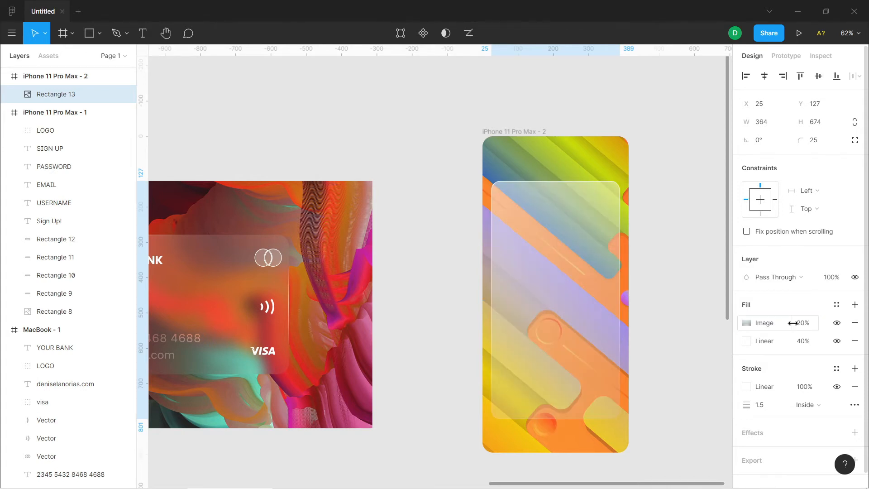
left_click(794, 325)
type("35")
key("Return")
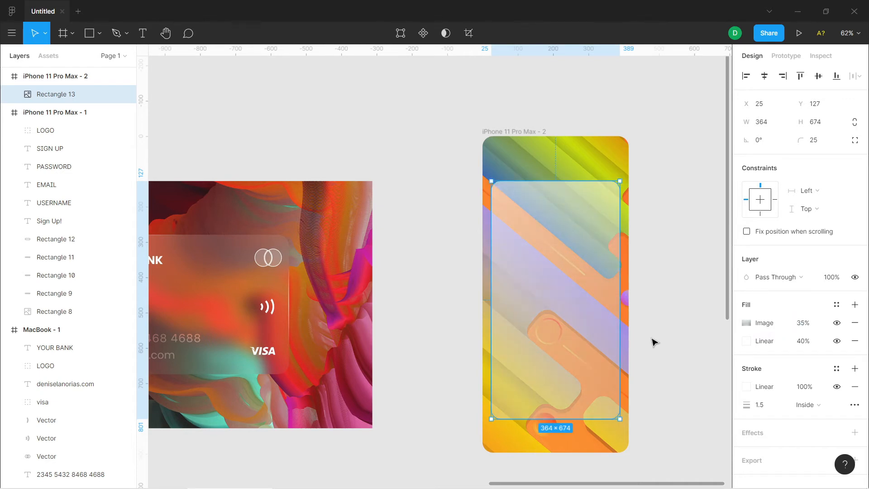
left_click(670, 336)
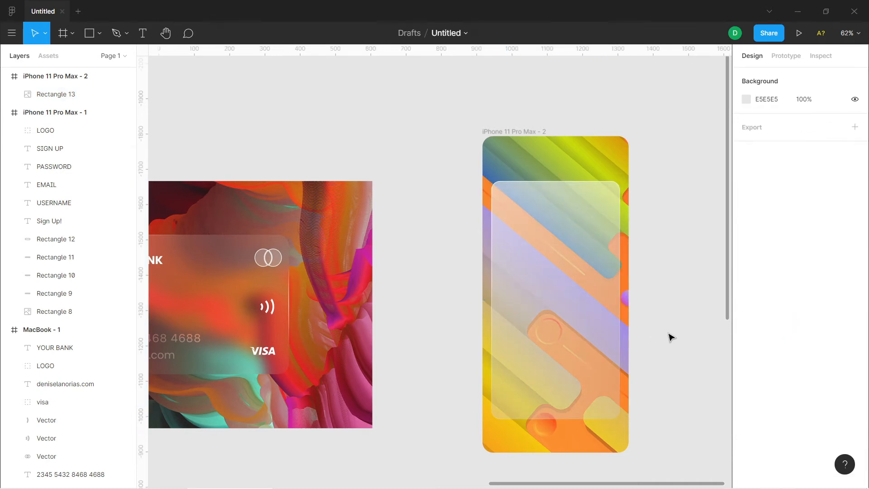
Reload the panel rectangle's image fill with the file 7650b257d59c072f34d09c4cd0e22e22 from Downloads and keep the panel selected
left_click(606, 338)
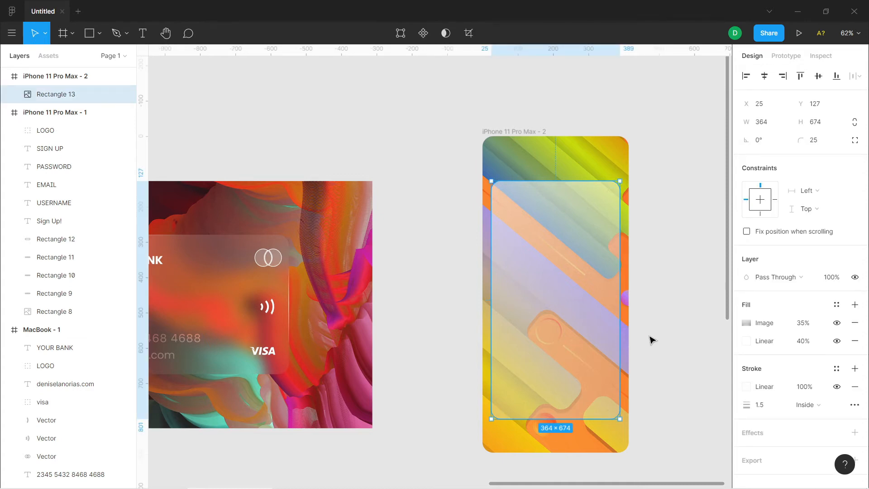
left_click(746, 323)
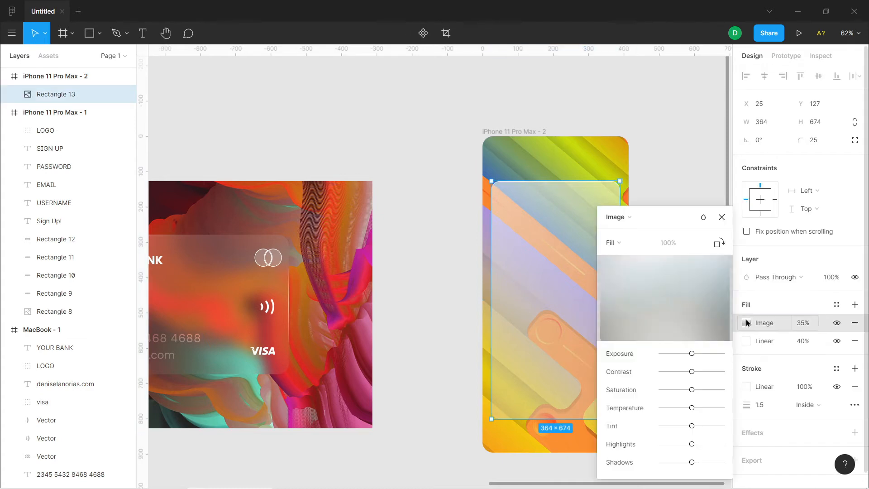
left_click(671, 303)
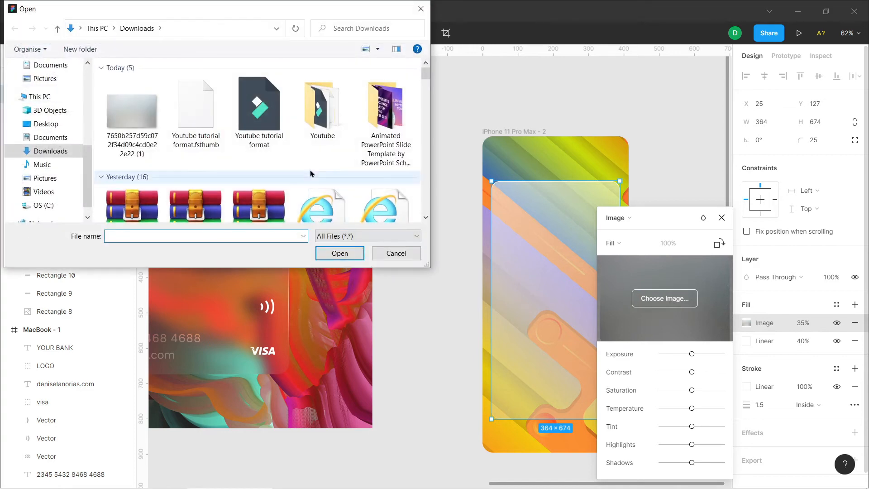
left_click_drag(426, 75, 426, 88)
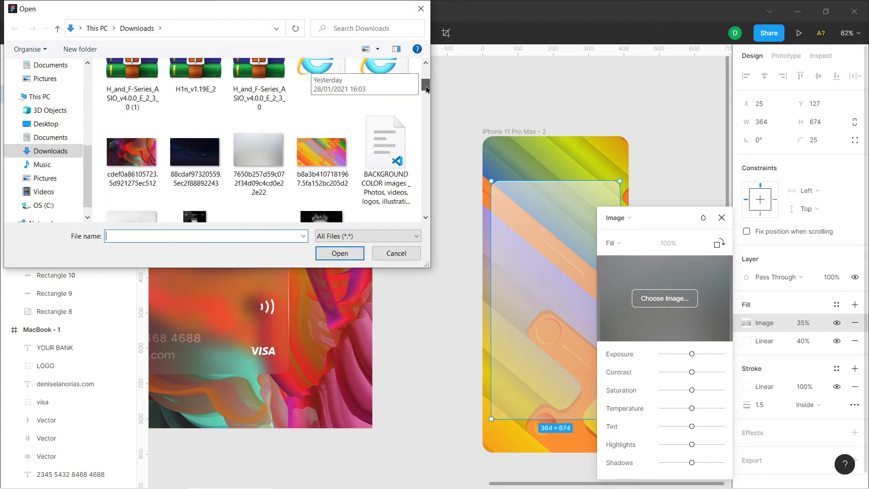
left_click(259, 152)
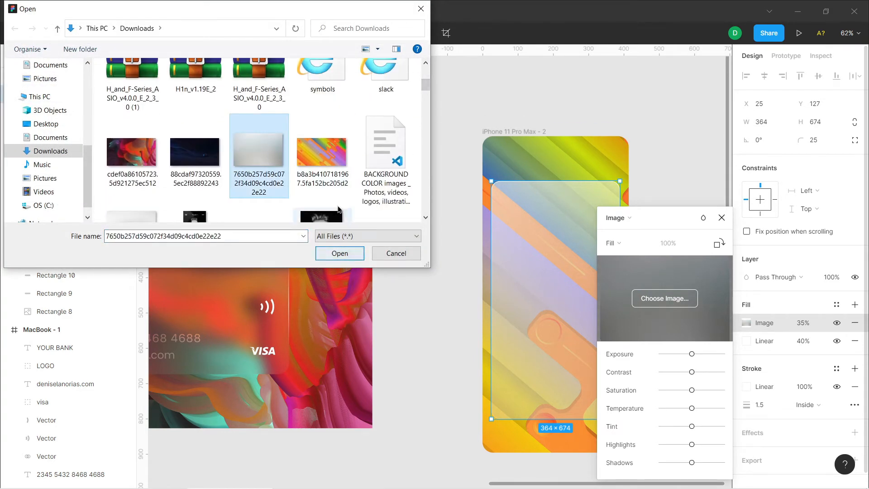
scroll(340, 201, "up", 1)
scroll(340, 201, "up", 3)
scroll(338, 197, "down", 4)
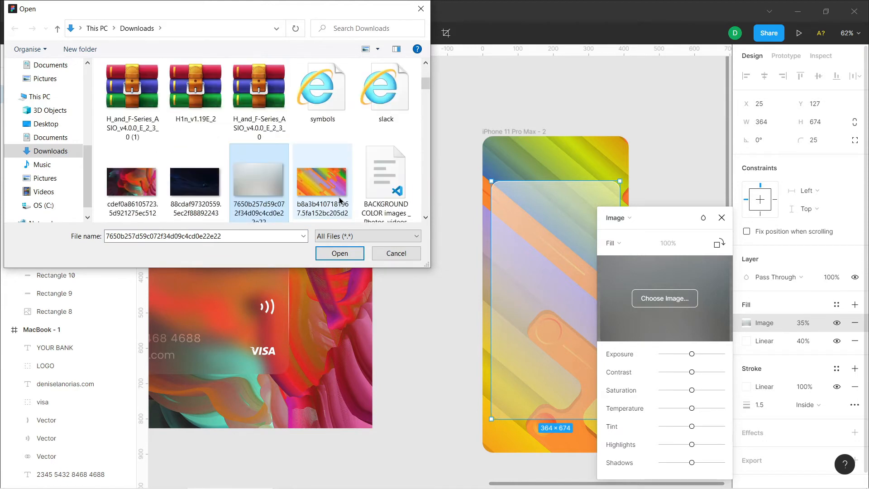
scroll(340, 201, "up", 3)
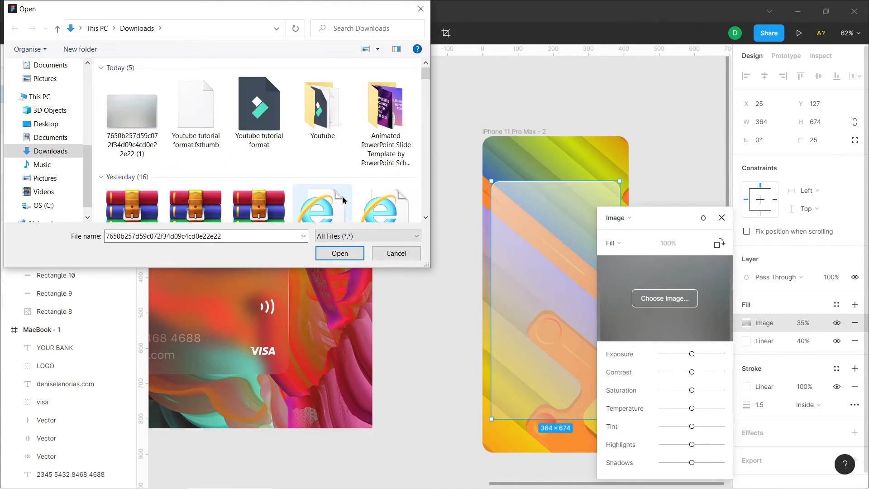
scroll(346, 196, "down", 3)
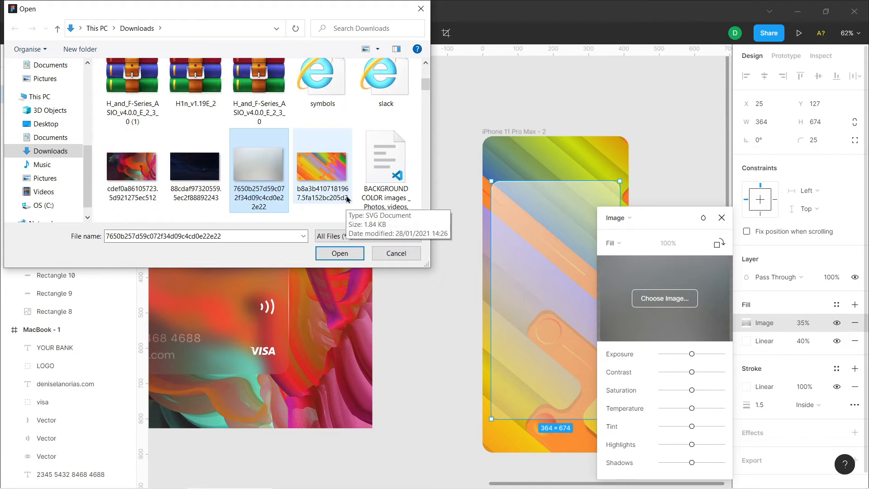
left_click(339, 252)
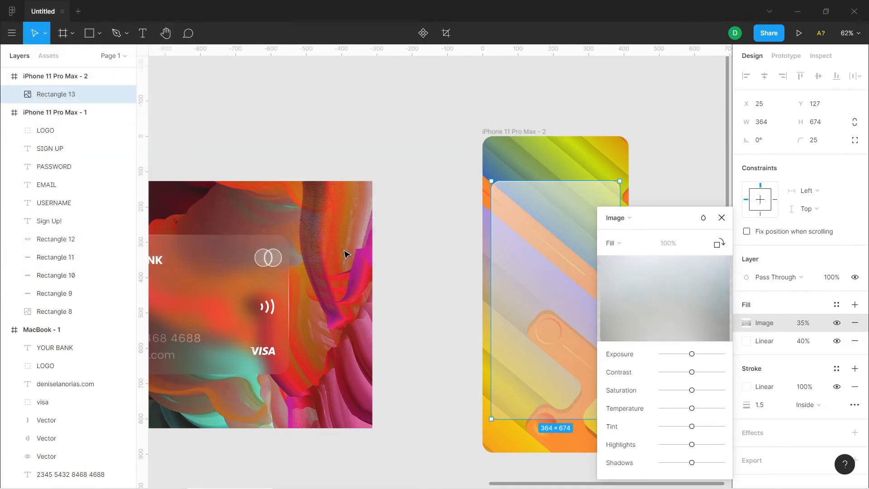
left_click(721, 217)
left_click(677, 245)
left_click(571, 297)
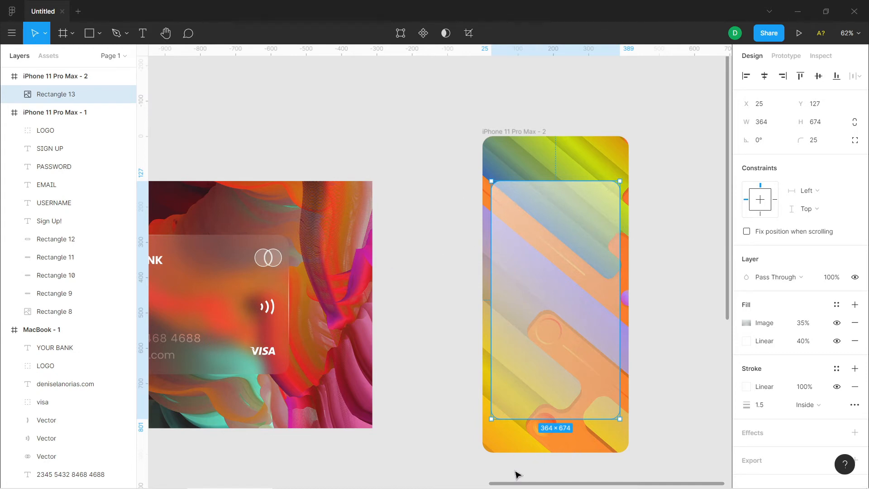
Copy the white logo from the bank card and place it inside the panel's upper-left corner at X 56, Y 159
left_click_drag(521, 486, 468, 486)
left_click(264, 266)
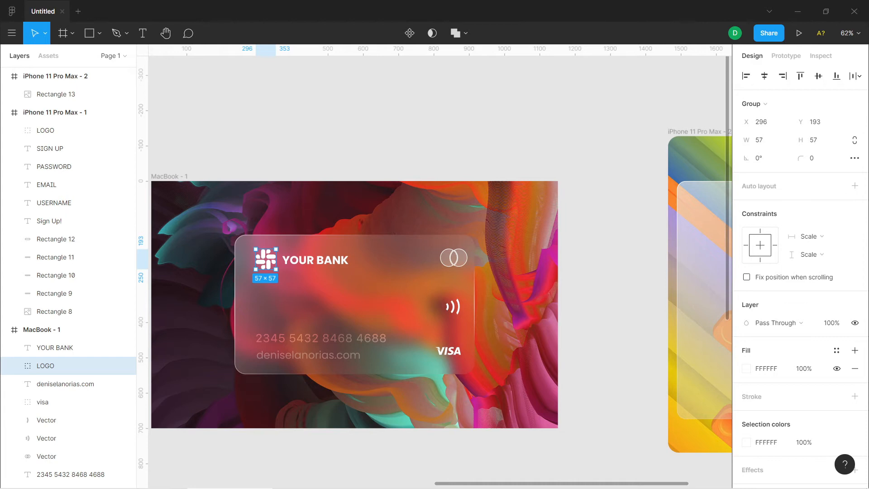
left_click_drag(650, 485, 708, 484)
left_click(499, 165)
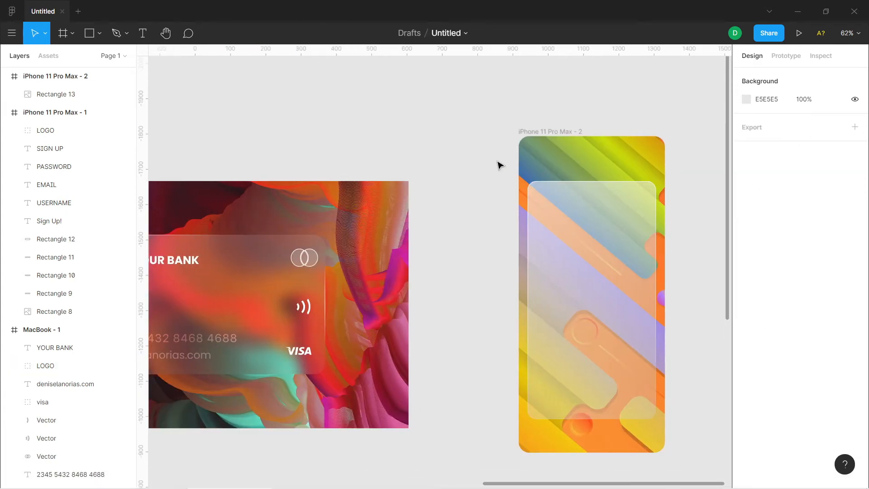
key("ctrl+v")
left_click_drag(438, 271, 551, 205)
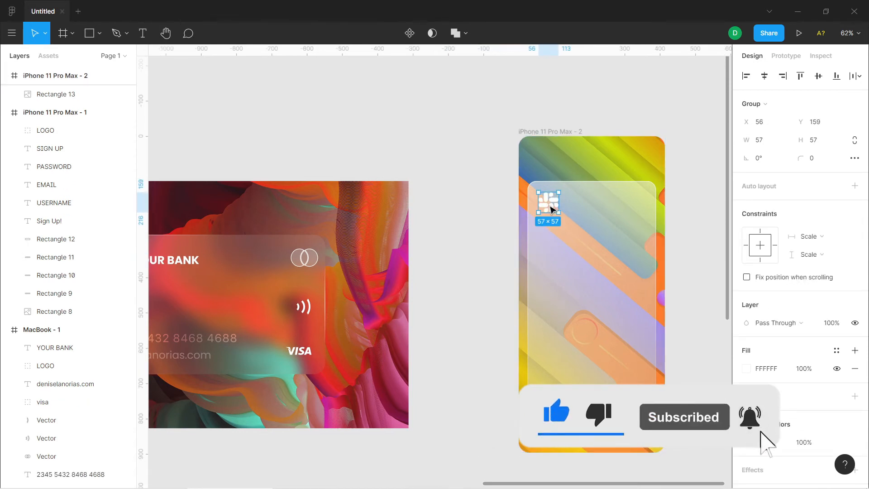
Copy the YOUR BANK text from the card into the iPhone 11 Pro Max - 2 frame, placing it beneath the logo at X 56, Y 234
left_click(168, 264)
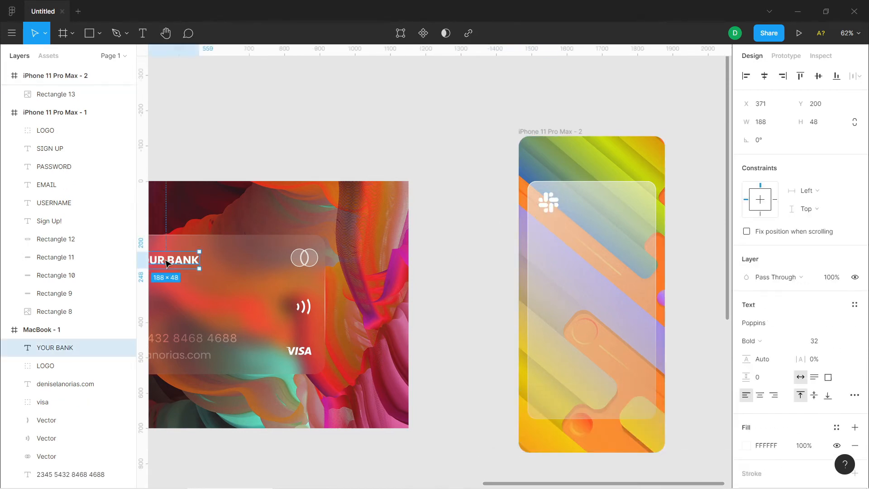
key("space")
left_click_drag(453, 342, 562, 340)
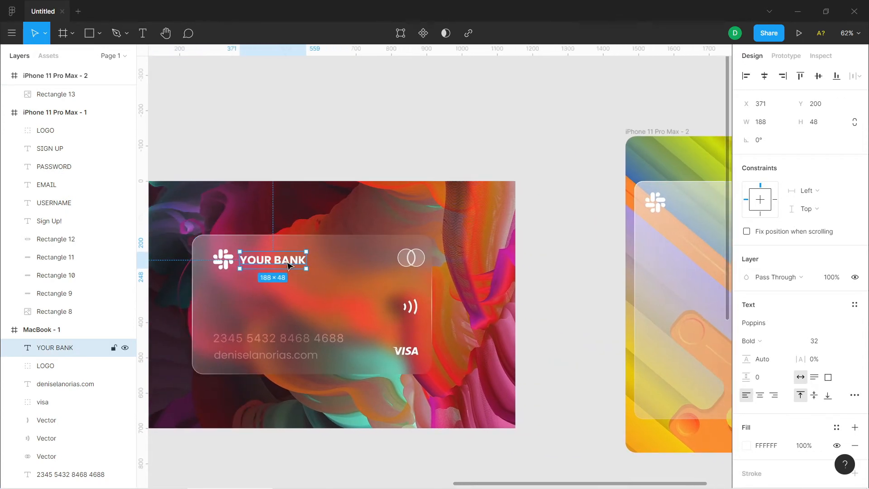
left_click_drag(483, 483, 537, 485)
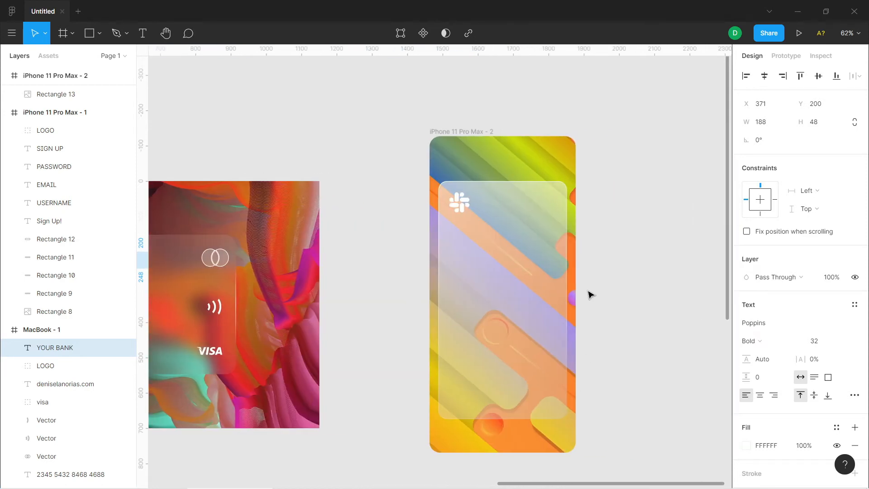
left_click(552, 271)
key("ctrl+v")
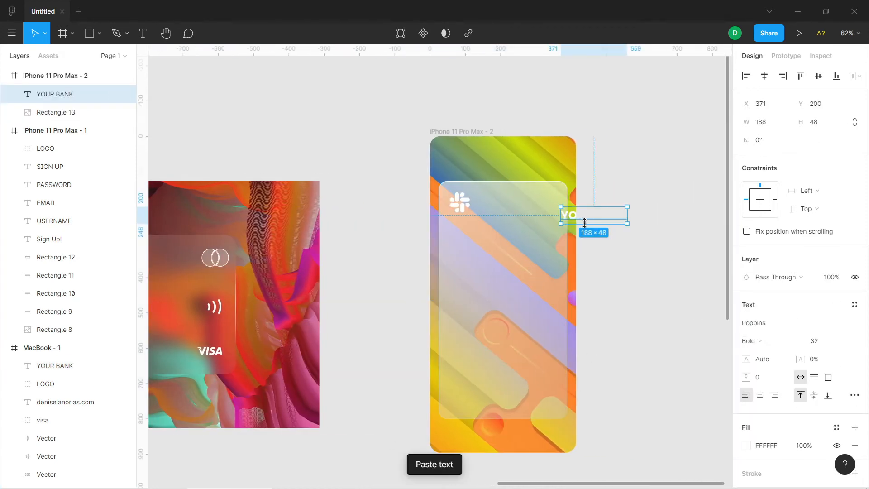
left_click_drag(571, 217, 458, 229)
Replace the wording of the pasted text beneath the logo with "Sign Up!"
double_click(470, 228)
left_click(469, 228)
key("ctrl+a")
type("sin")
key("BackSpace")
key("BackSpace")
key("BackSpace")
type("Sign")
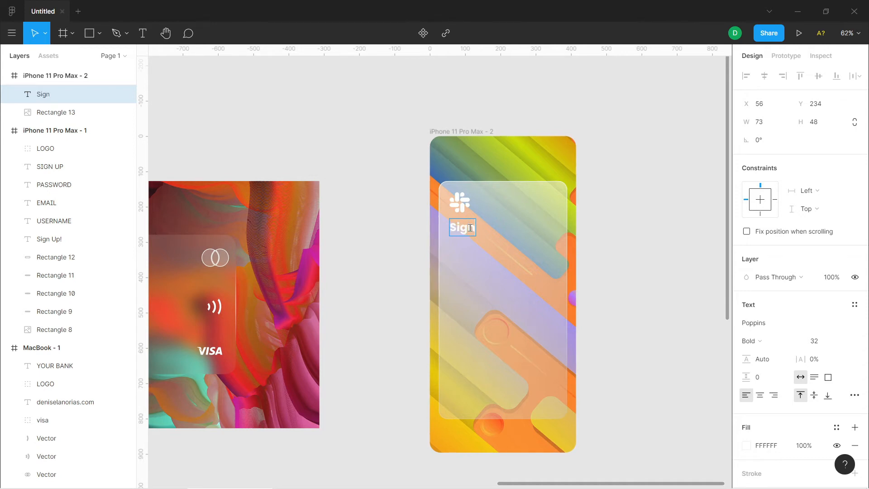
type(" Up!")
key("Escape")
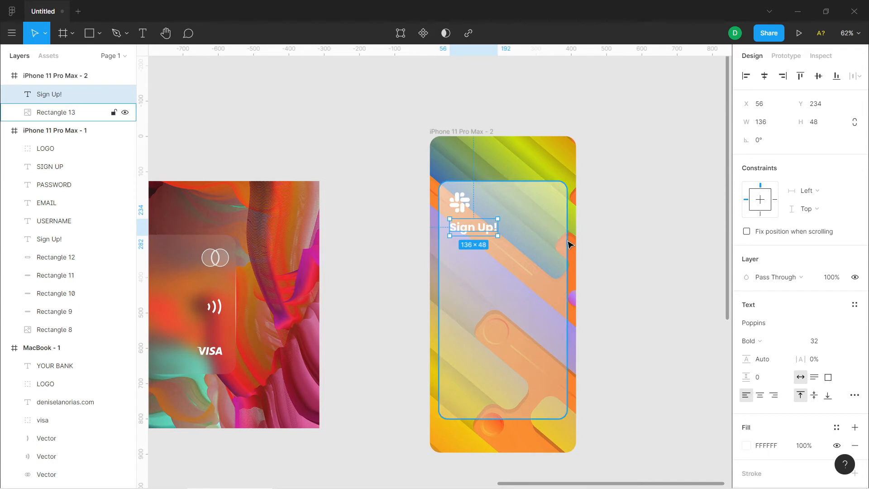
Set the "Sign Up!" text's fill opacity to 70%
left_click(814, 446)
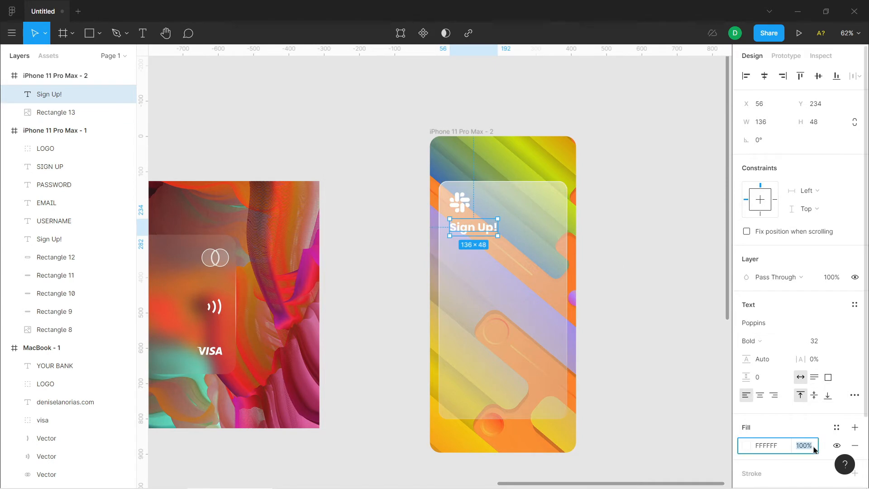
type("70")
key("Return")
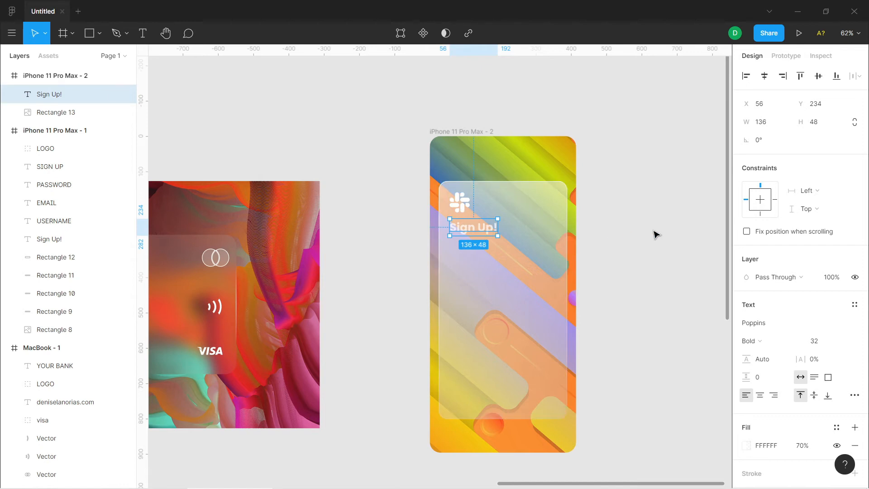
Draw a rectangle about 301 × 48 below the "Sign Up!" heading and align its left edge with the text at X 56
left_click(541, 286)
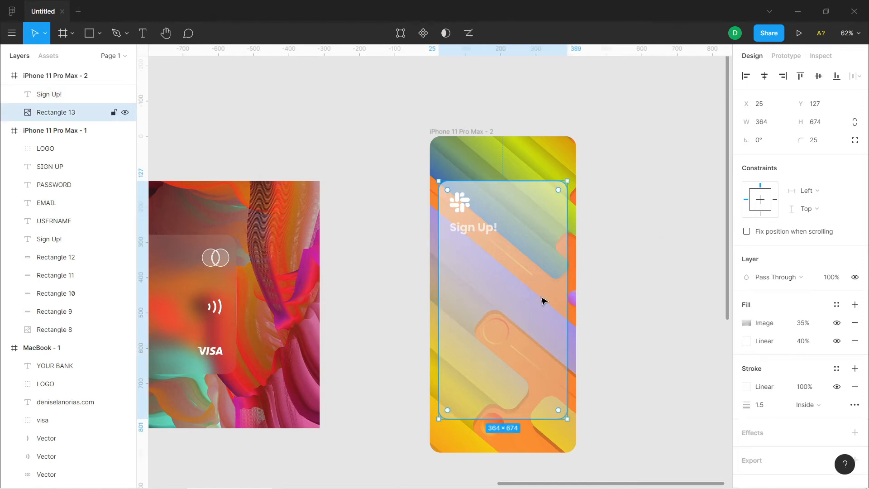
left_click(99, 33)
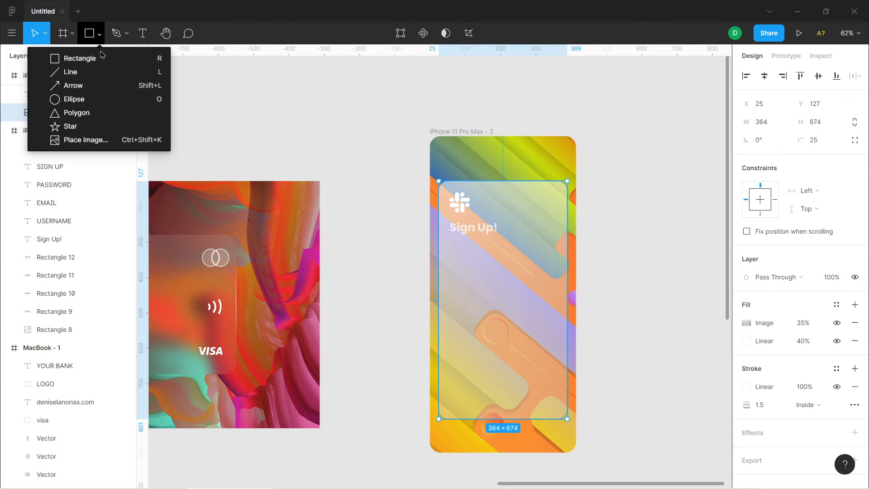
left_click(102, 60)
mouse_move(454, 256)
left_mouse_down()
mouse_move(525, 277)
mouse_move(555, 272)
left_mouse_up()
left_click_drag(453, 261, 449, 262)
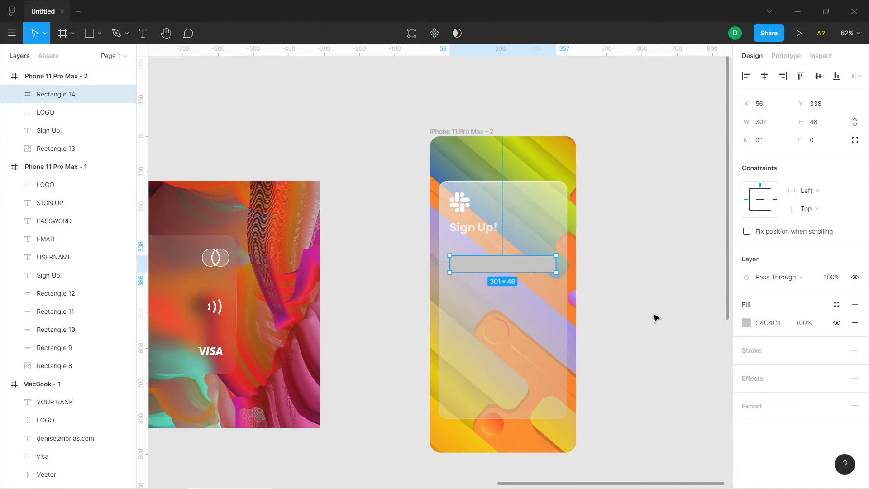
Try a corner radius of 20 on the new field rectangle and settle on 10
scroll(647, 316, "up", 5)
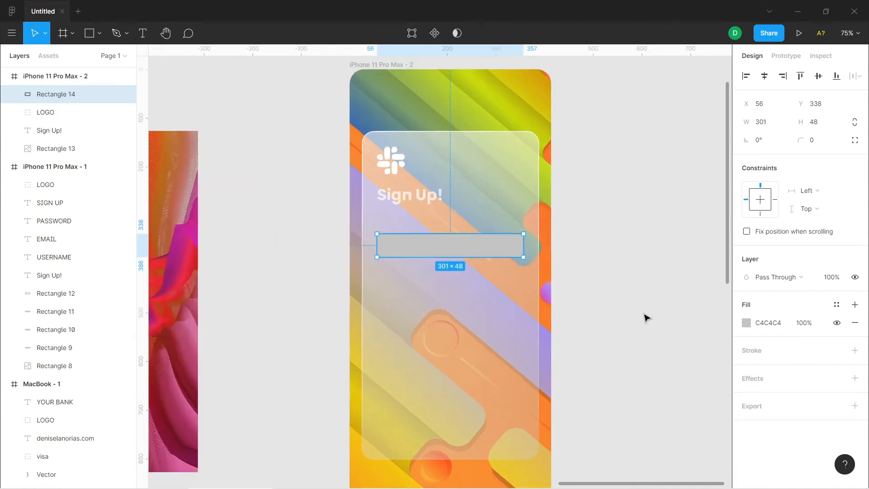
mouse_move(650, 483)
left_mouse_down()
mouse_move(607, 482)
mouse_move(641, 483)
left_mouse_up()
scroll(667, 360, "up", 2)
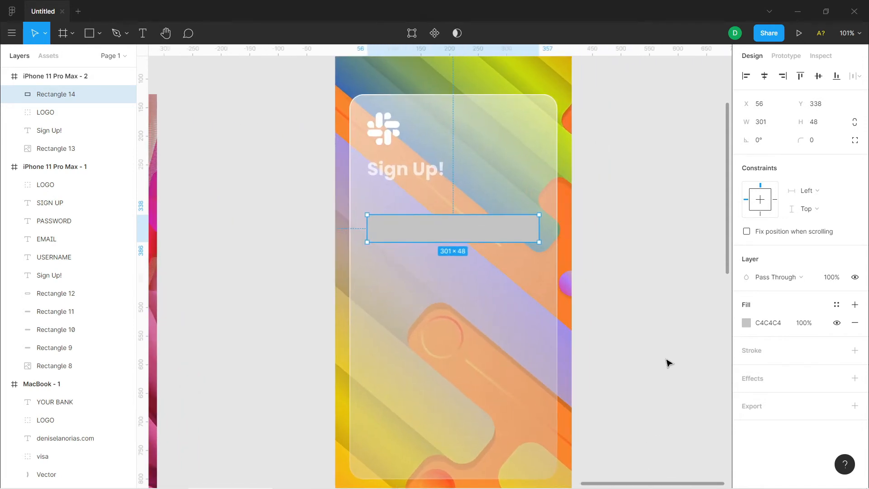
left_click(826, 144)
type("20")
key("Return")
left_click(826, 144)
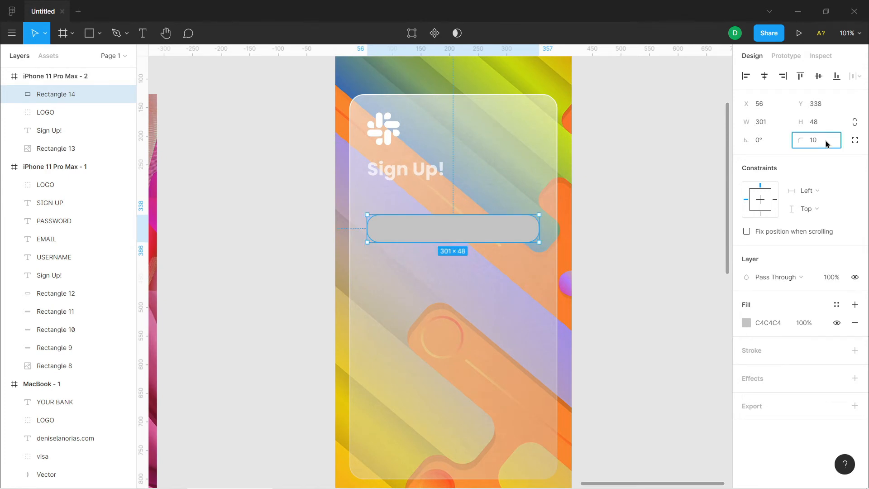
key("Return")
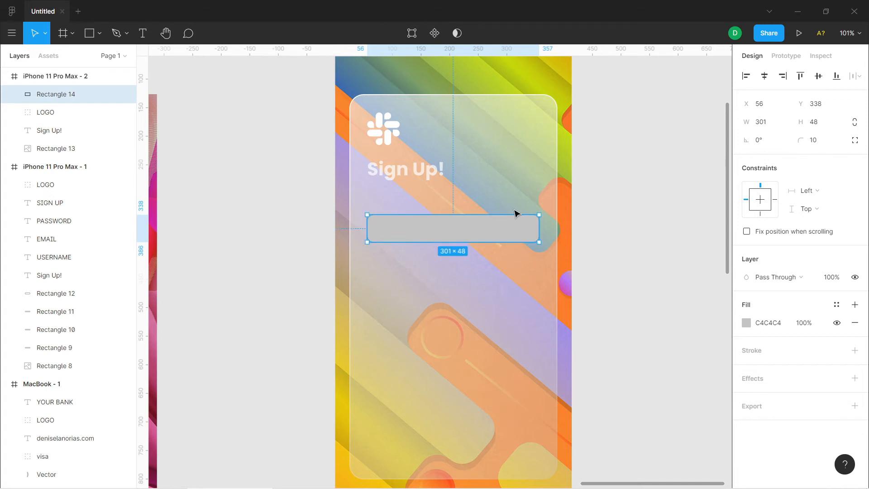
Change the field rectangle's fill colour to white, FFFFFF
left_click(746, 322)
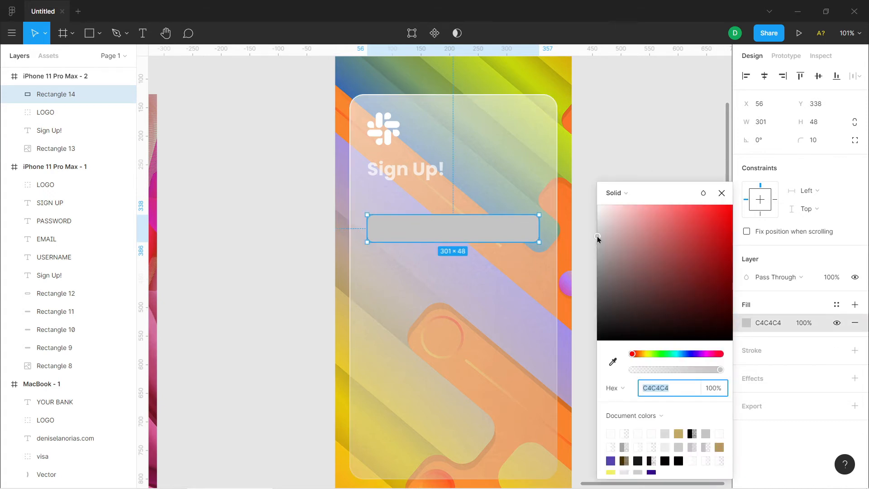
type("ffffff")
key("Return")
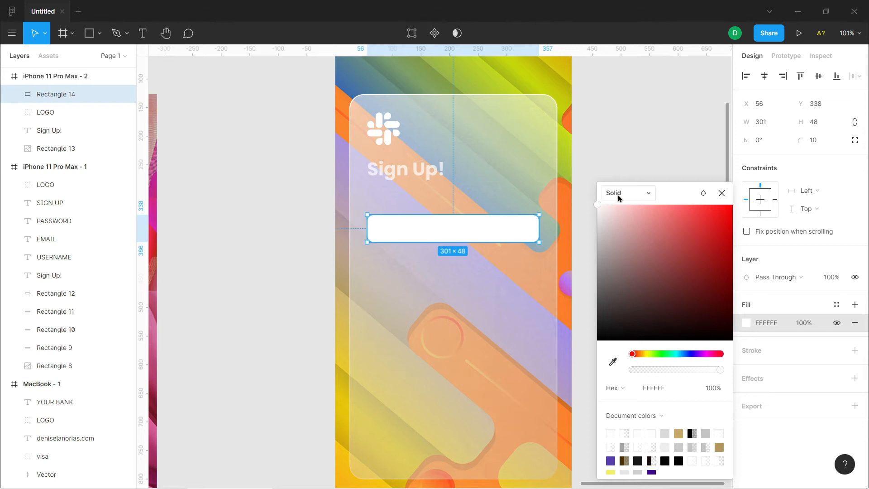
Try the field rectangle's white fill at 50% opacity and settle on 30%
left_click(812, 326)
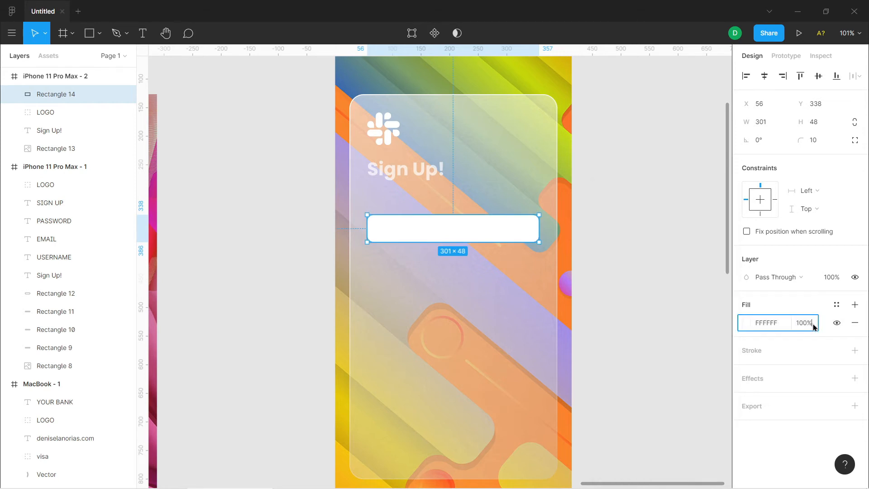
type("50")
key("Return")
left_click(812, 324)
type("30")
key("Return")
left_click(469, 225)
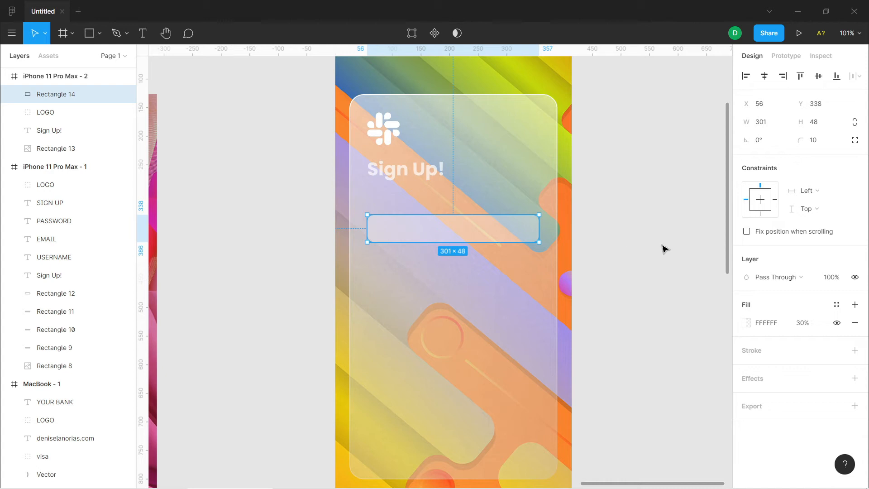
Change the field rectangle's fill to a linear gradient running from its upper-left corner to its lower-right corner
left_click(745, 323)
left_click(623, 197)
left_click(628, 207)
left_click_drag(462, 216, 369, 217)
left_click_drag(453, 242, 532, 242)
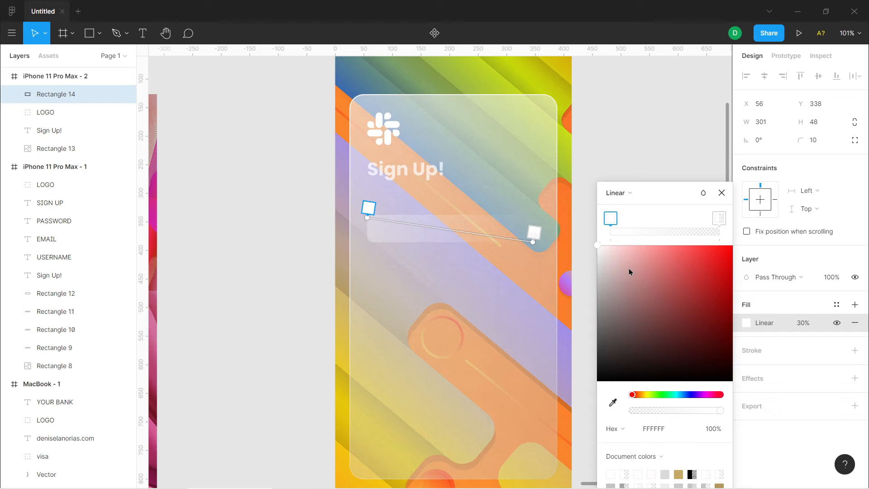
left_click(721, 192)
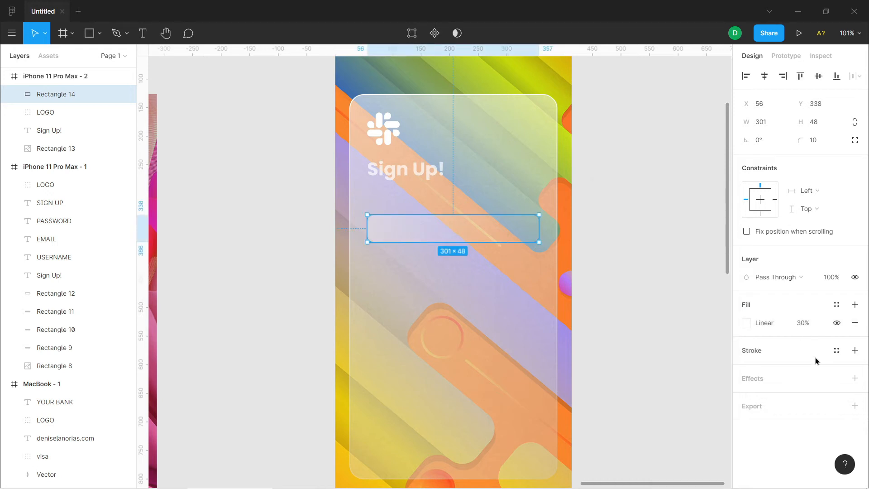
Add a stroke to the field rectangle and colour it white, FFFFFF
left_click(855, 355)
left_click(746, 369)
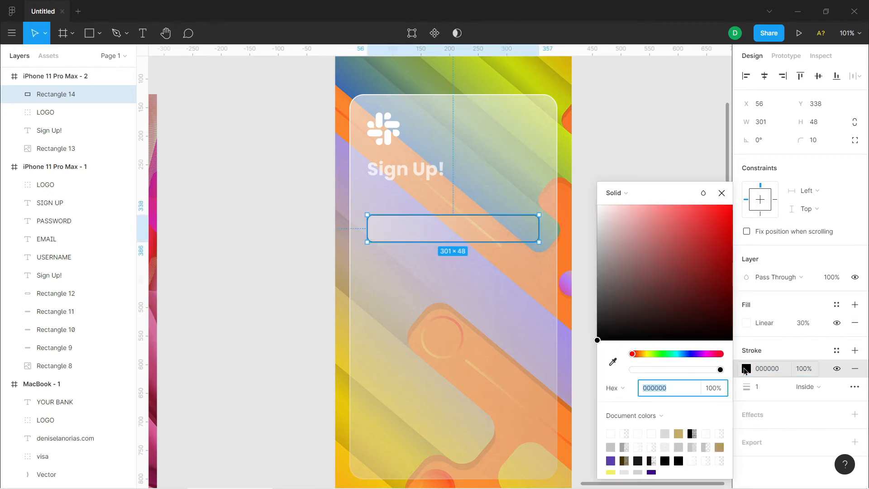
left_click(598, 205)
Change the field rectangle's stroke to a linear gradient running from near its upper-left corner to near its lower-right corner
left_click(620, 194)
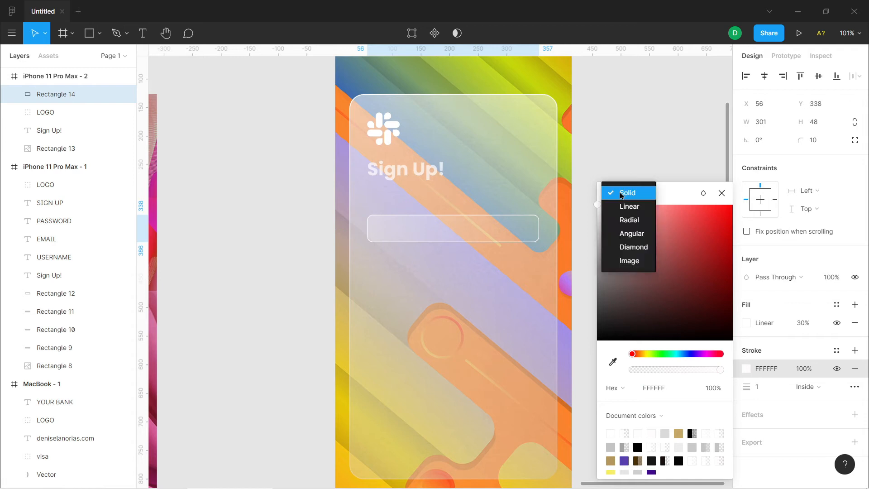
left_click(629, 206)
left_click_drag(453, 215, 399, 225)
left_click_drag(454, 238, 535, 234)
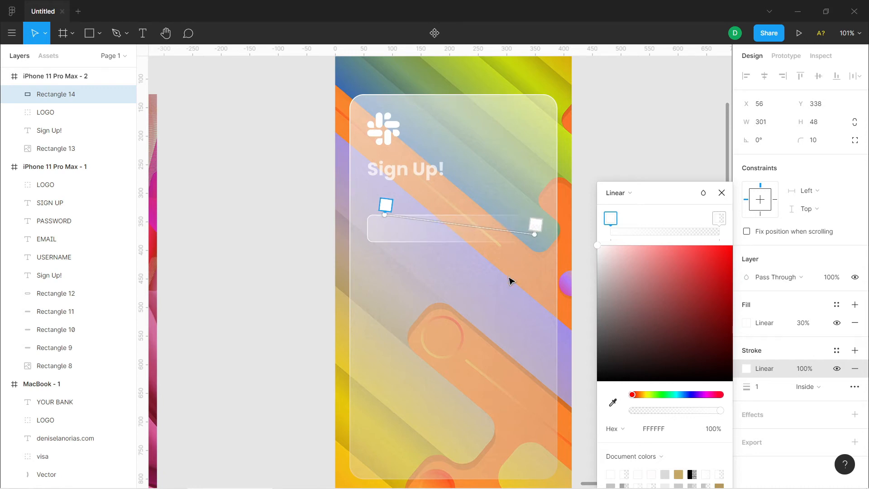
left_click(722, 193)
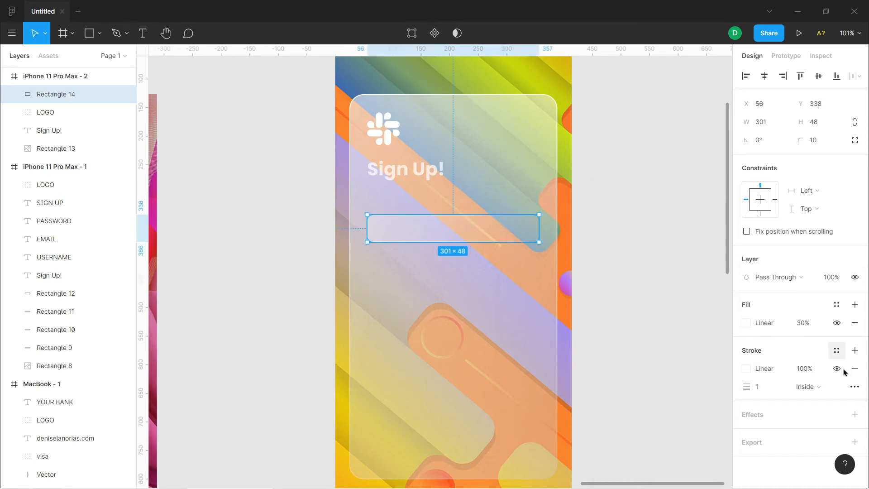
left_click(805, 368)
left_click(672, 364)
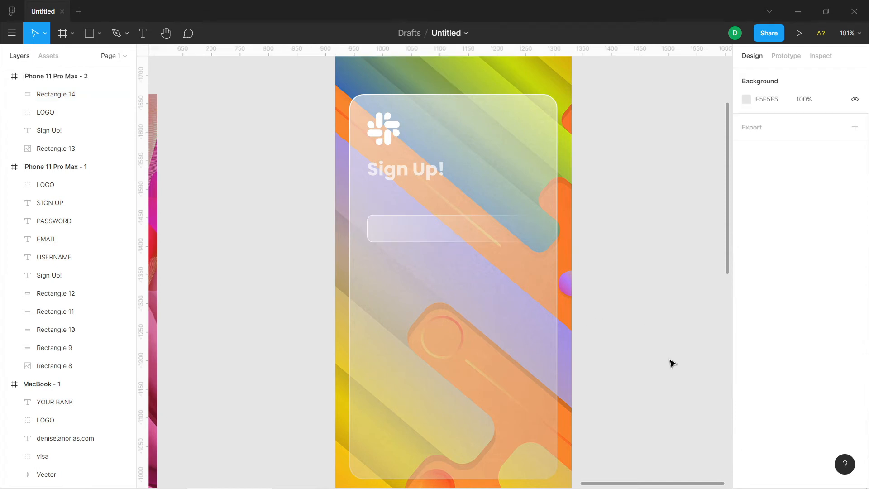
Extend the stroke gradient to the field rectangle's lower-right corner and set its end stop's opacity to 32%
left_click(492, 228)
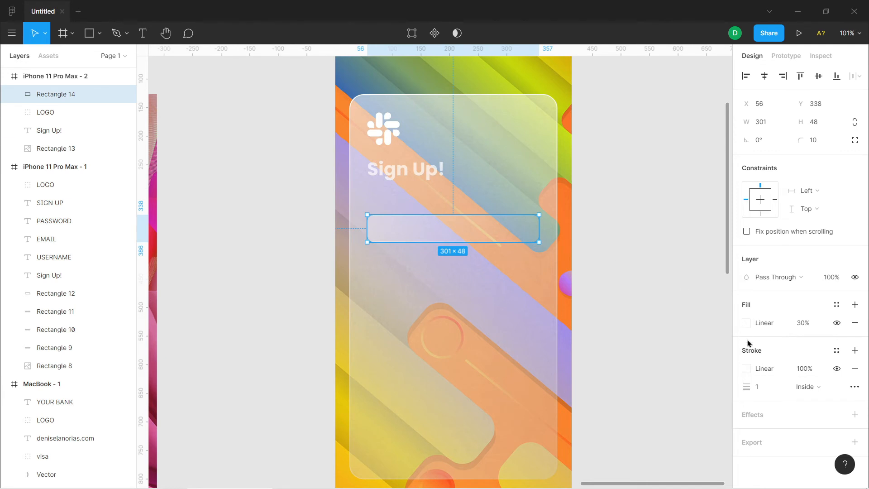
left_click(745, 322)
left_click(748, 368)
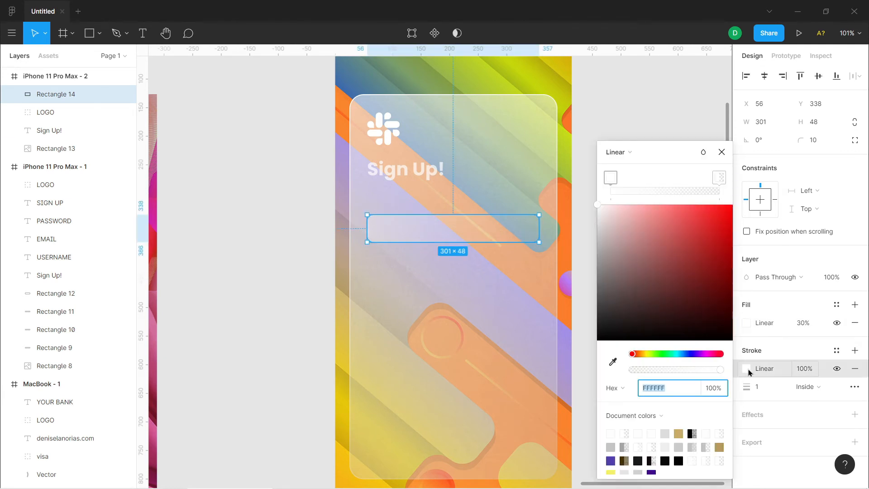
left_click(721, 183)
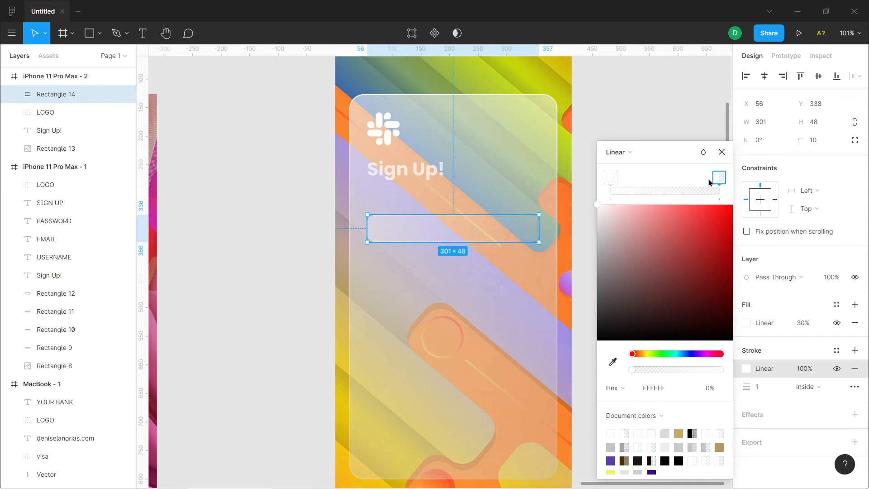
left_click(611, 178)
left_click(747, 371)
left_click(748, 371)
mouse_move(536, 235)
left_mouse_down()
mouse_move(537, 218)
mouse_move(539, 242)
left_mouse_up()
left_click(719, 179)
left_click_drag(678, 367, 672, 367)
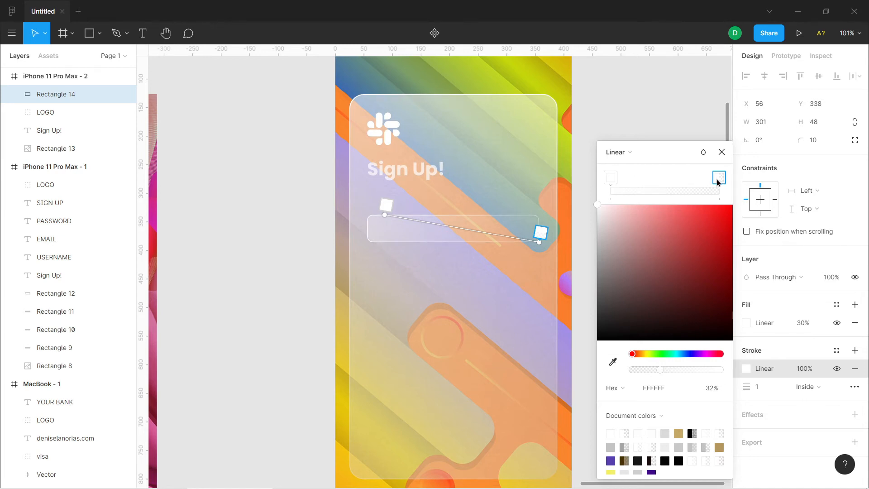
left_click(722, 152)
left_click(633, 284)
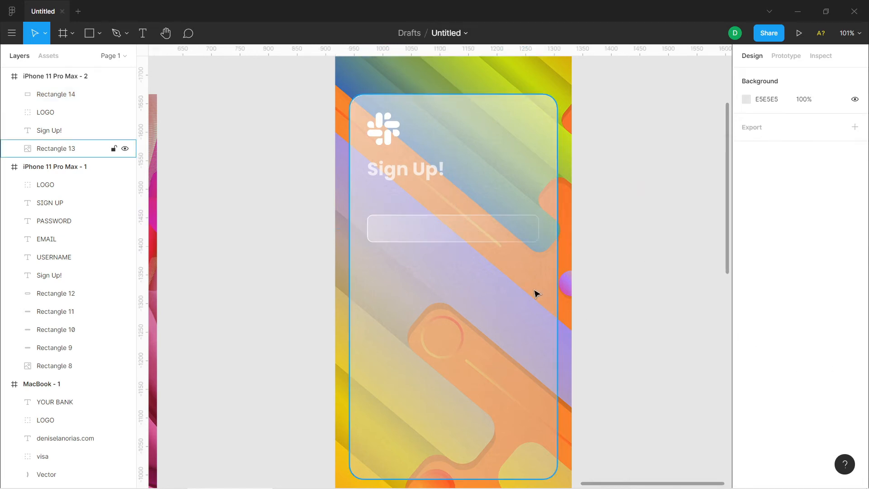
Duplicate the field rectangle twice below the first, placing the middle copy at Y 440
left_click(511, 239)
left_click_drag(507, 232, 506, 347)
left_click_drag(492, 287, 497, 293)
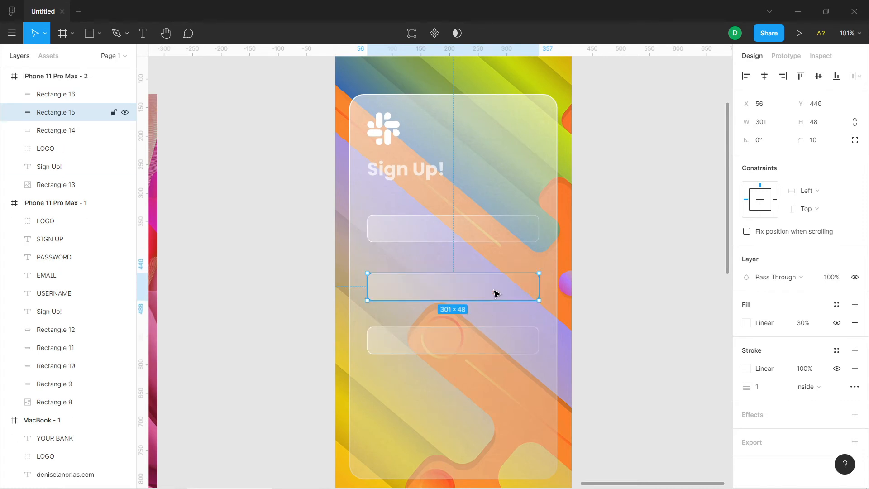
Examine the whole sign-up phone frame, including its heading and the three field rectangles
scroll(669, 225, "up", 4)
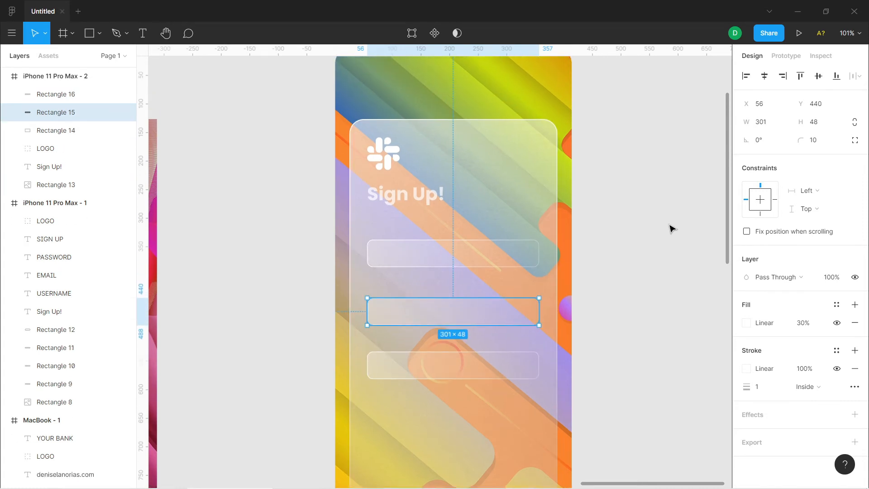
scroll(677, 232, "down", 1)
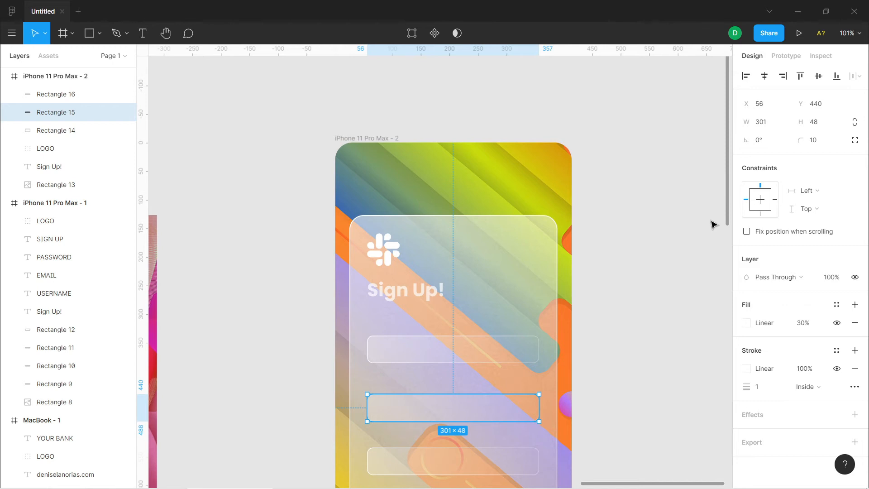
scroll(713, 225, "down", 2)
scroll(714, 244, "down", 2)
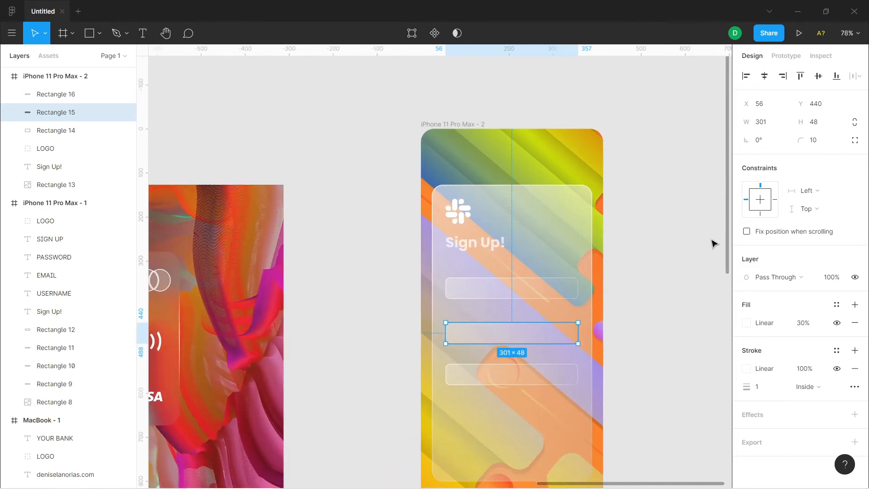
scroll(714, 243, "down", 2)
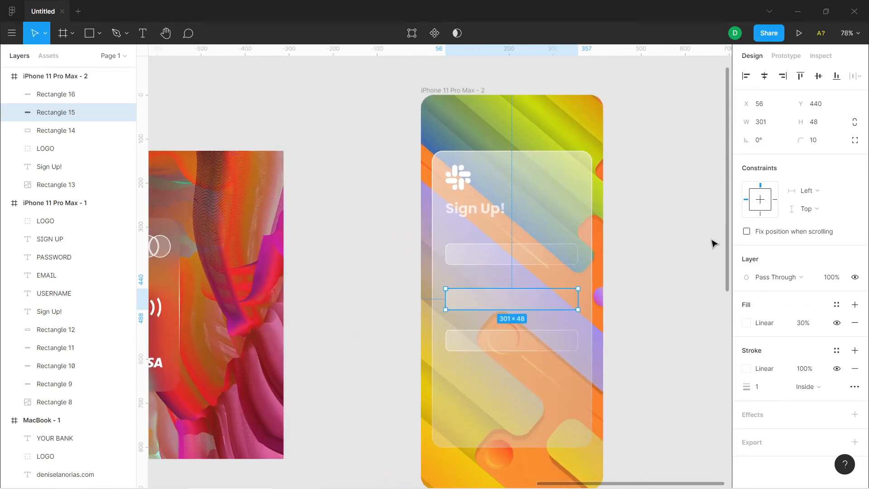
scroll(714, 244, "down", 1)
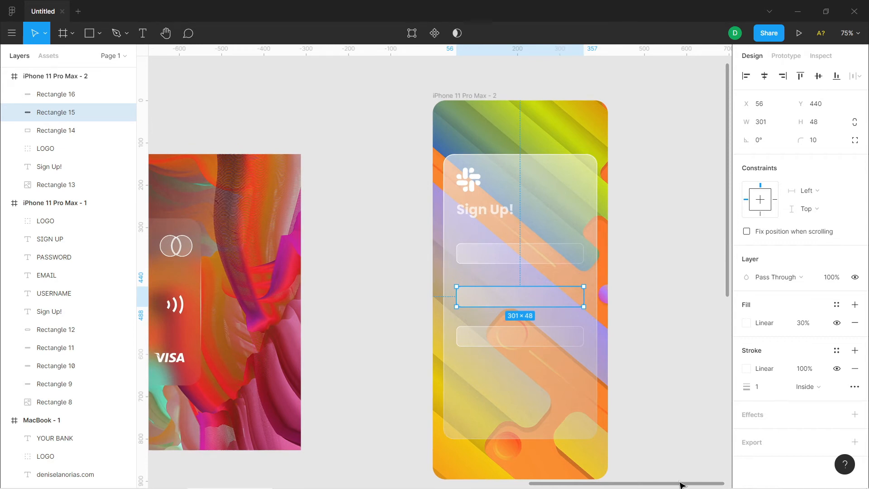
scroll(681, 485, "right", 2)
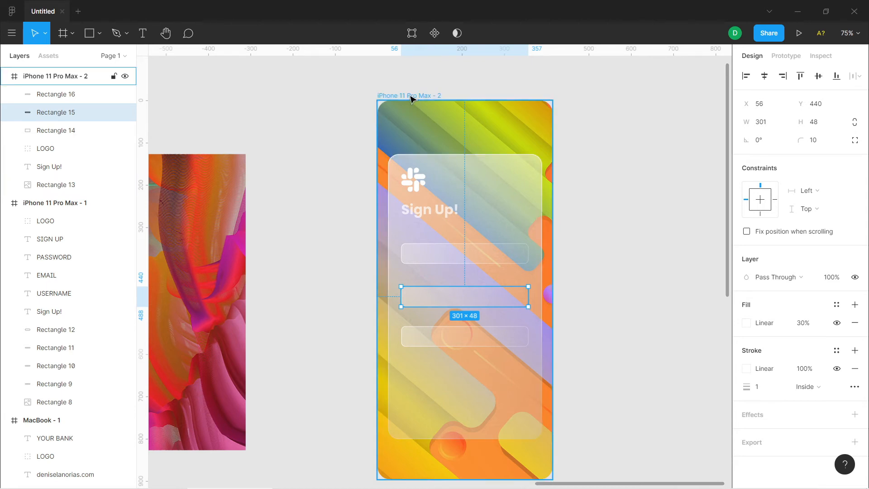
double_click(445, 212)
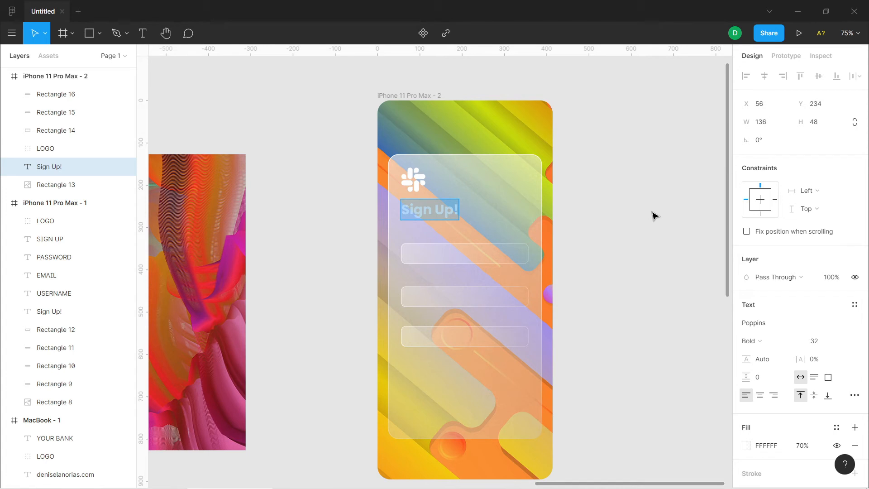
left_click(491, 260)
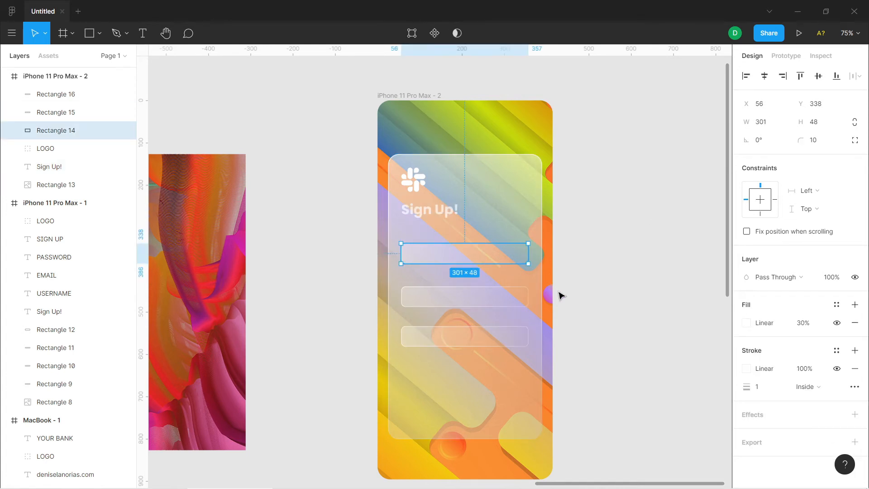
Add a layout grid to the iPhone 11 Pro Max - 2 frame and make it 12 columns
left_click(413, 97)
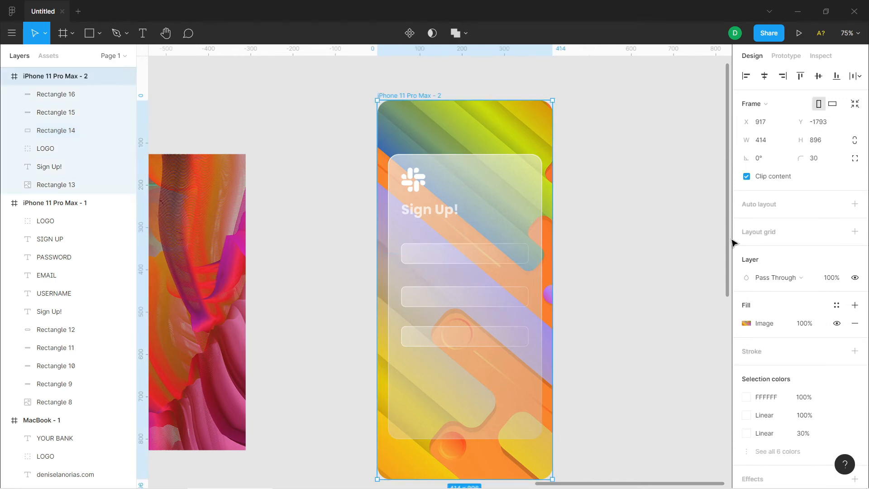
left_click(854, 232)
left_click(746, 250)
left_click(608, 251)
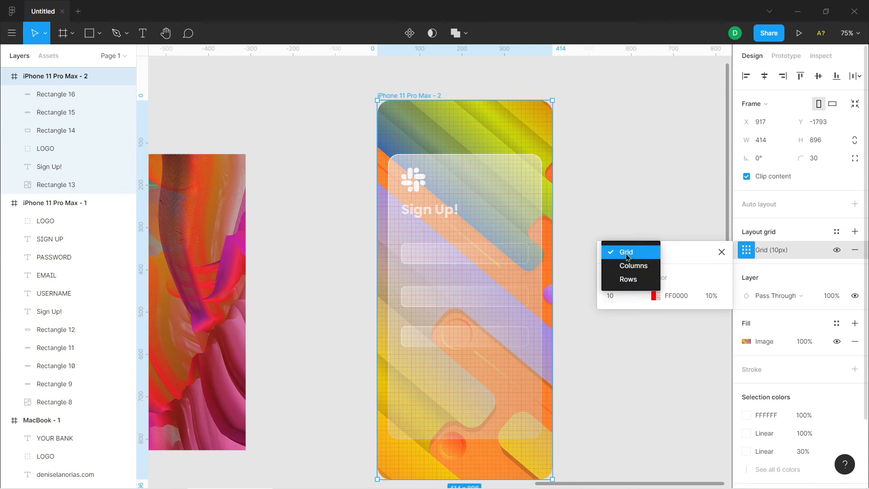
left_click(632, 266)
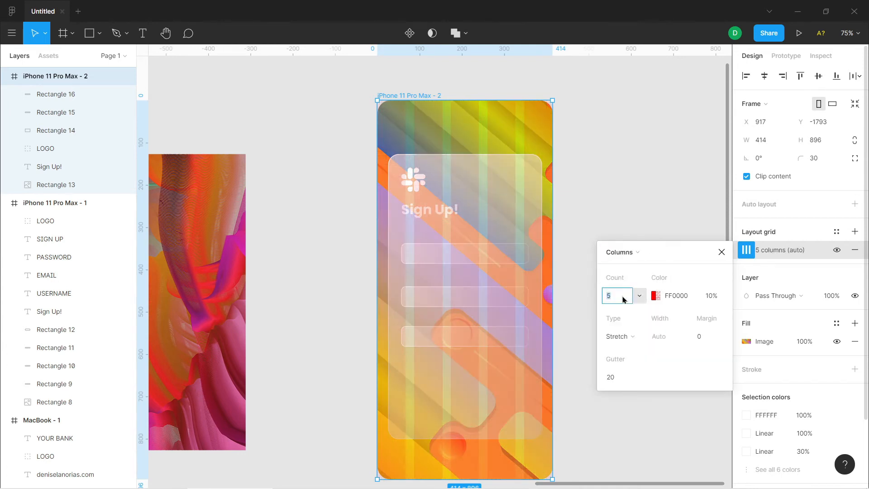
type("12")
key("Return")
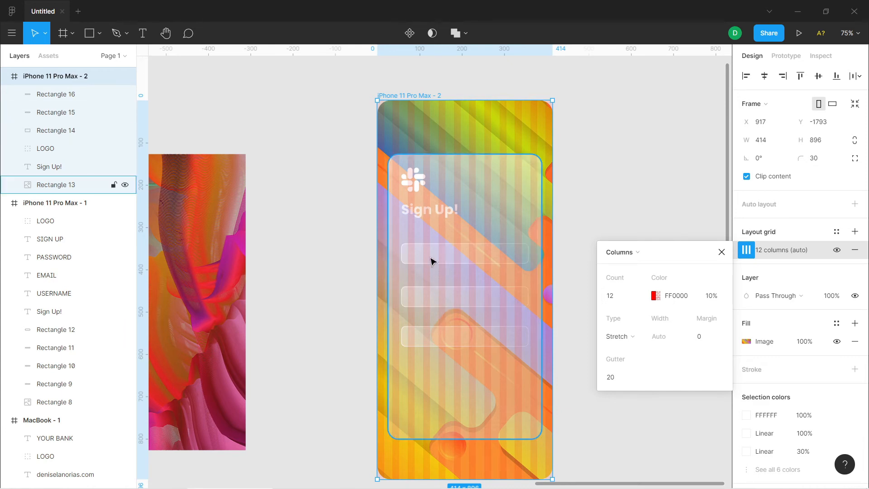
Move the third field rectangle to Y 544 and hide the phone frame's column grid
left_click_drag(426, 337, 445, 343)
left_click(444, 264)
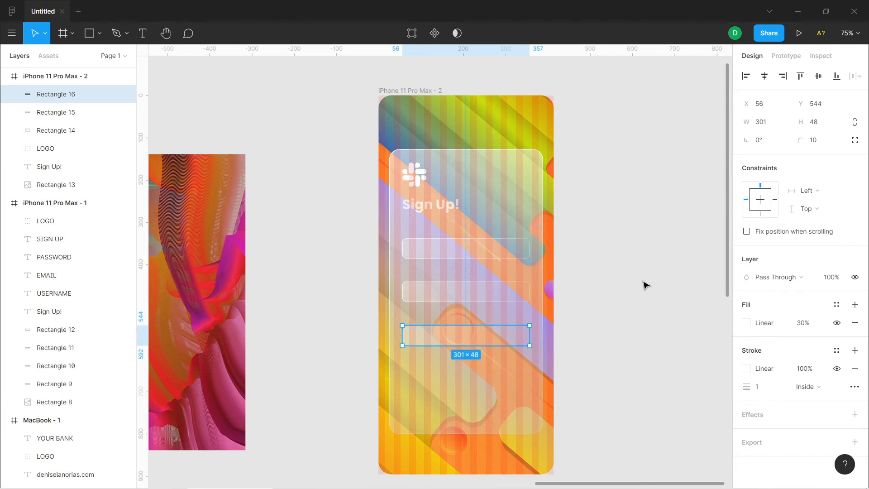
left_click(402, 90)
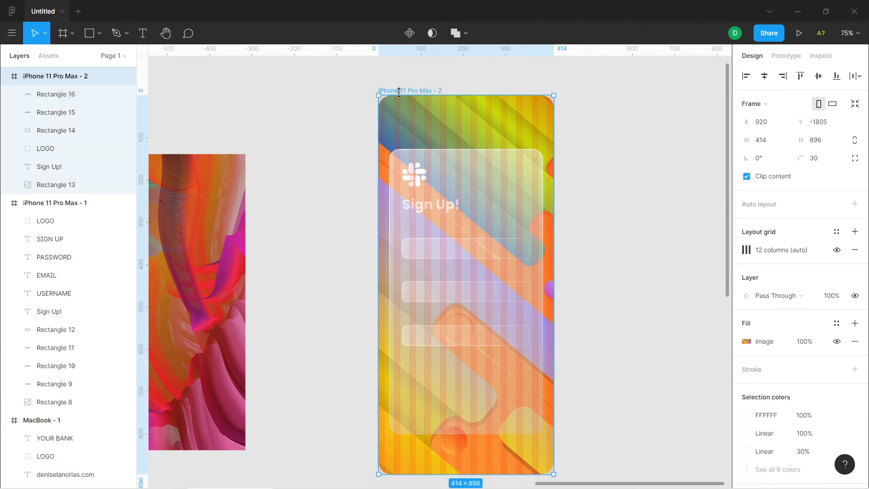
left_click(836, 253)
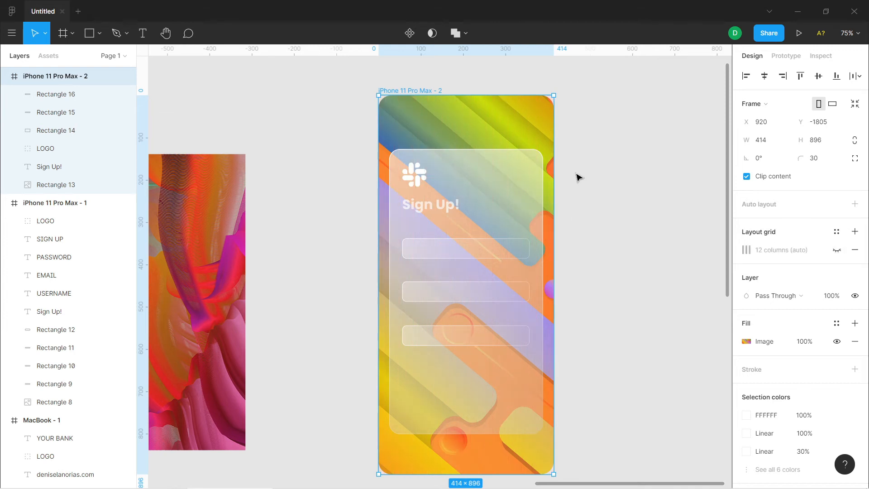
Duplicate the "Sign Up!" heading directly below the original, at Y 290
scroll(586, 262, "down", 1)
scroll(591, 270, "up", 5)
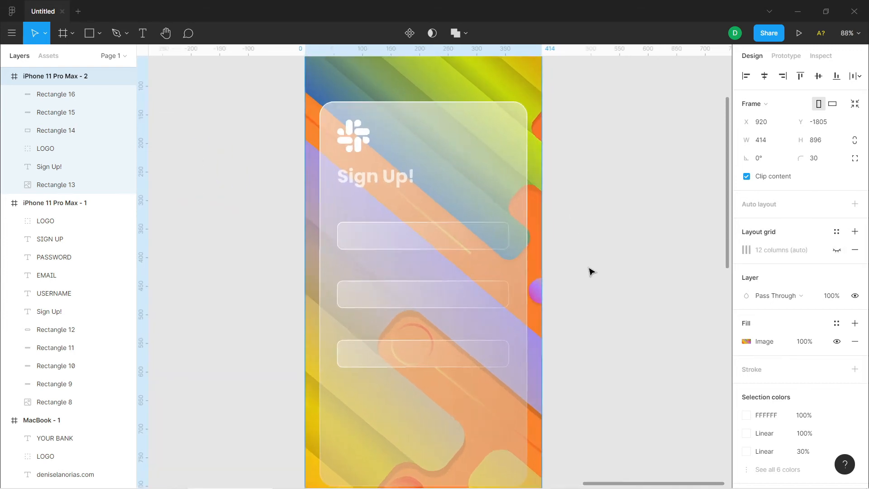
left_click(366, 177)
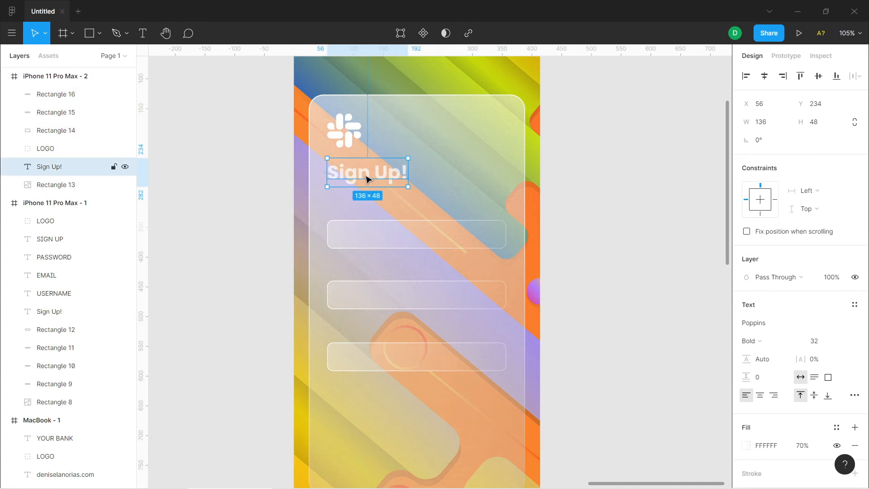
left_click_drag(367, 179, 366, 211)
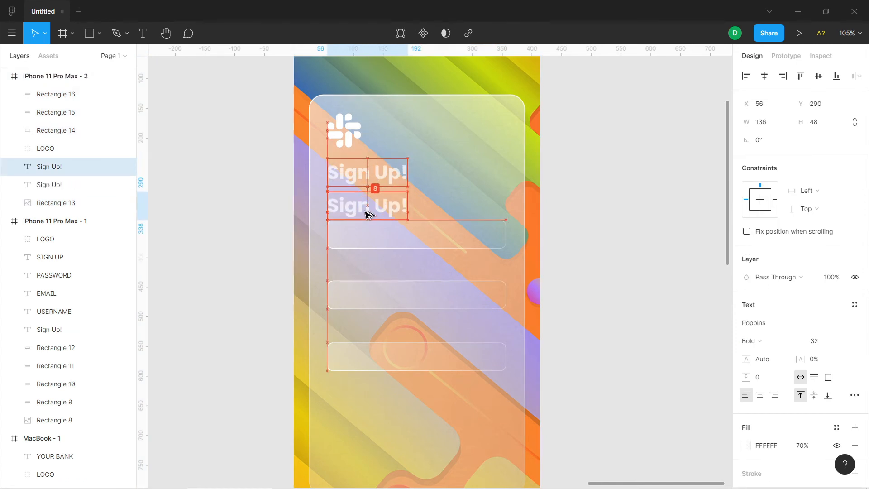
Move the three field rectangles further down the panel to make room for a label above each
left_click_drag(389, 357, 387, 406)
left_click_drag(393, 312, 390, 333)
left_click_drag(392, 233, 382, 285)
left_click_drag(381, 317, 378, 345)
Reduce the copied heading's font size to 20 and place it just above the first field, at X 62, Y 337
left_click_drag(381, 207, 389, 230)
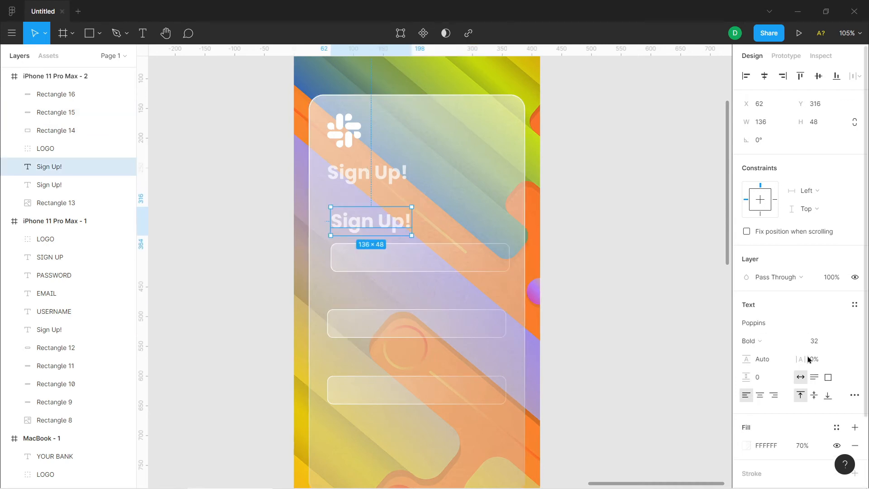
left_click(824, 343)
key("Return")
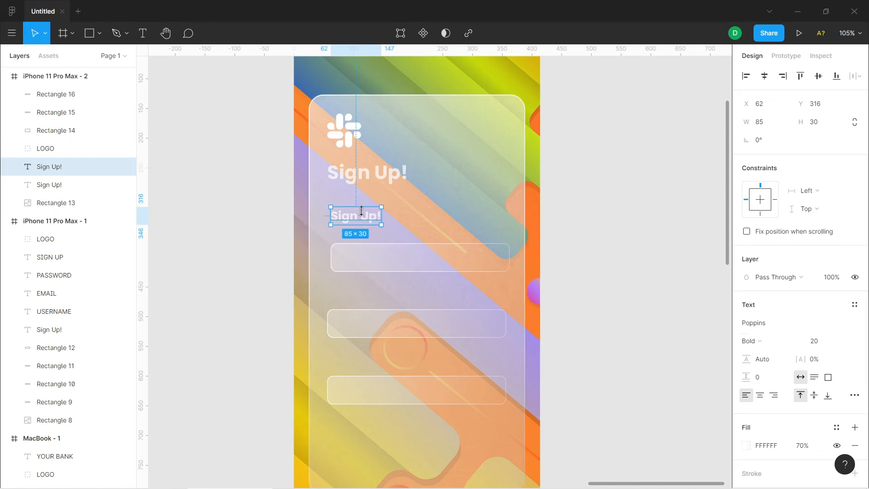
left_click_drag(368, 220, 367, 229)
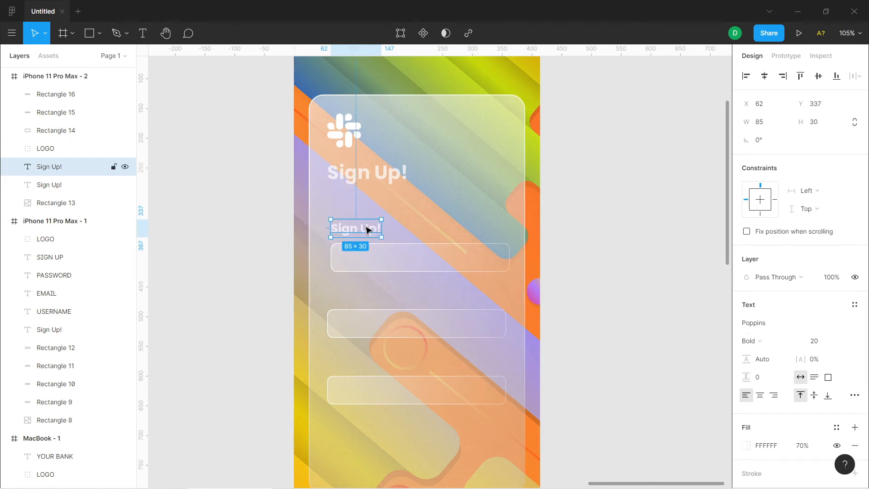
Replace the copied heading's text with USERNAME
double_click(365, 228)
type("u")
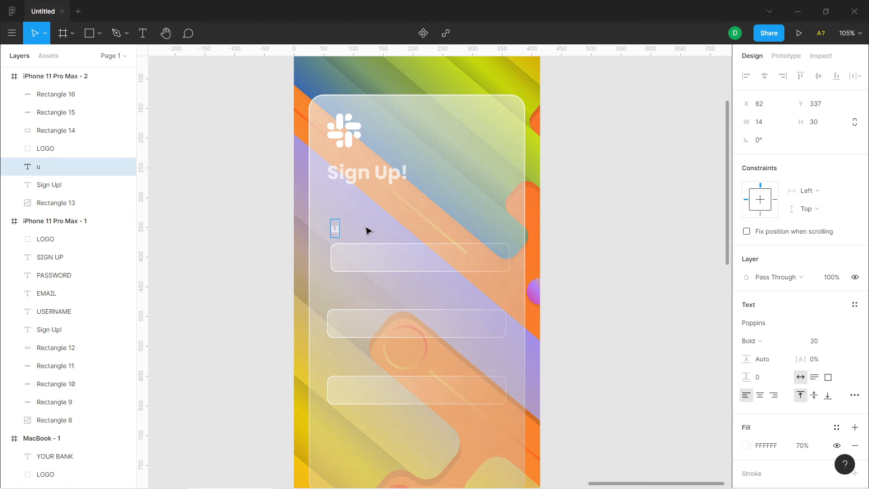
key("BackSpace")
type("USERNAME")
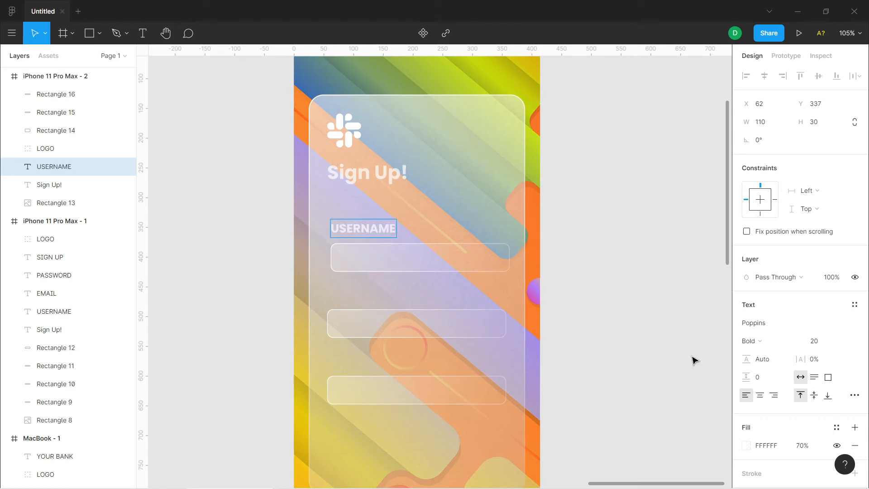
Set the USERNAME label to Regular weight and move it together with the first field to X 56
left_click(767, 343)
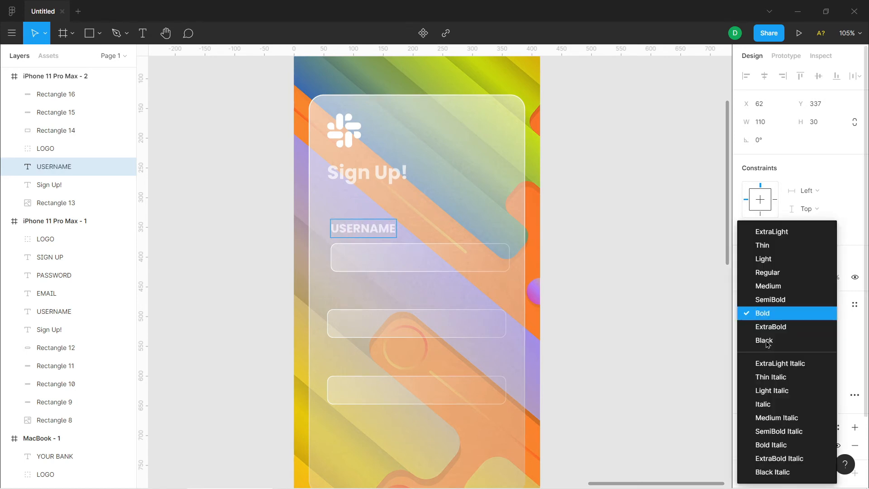
left_click(786, 274)
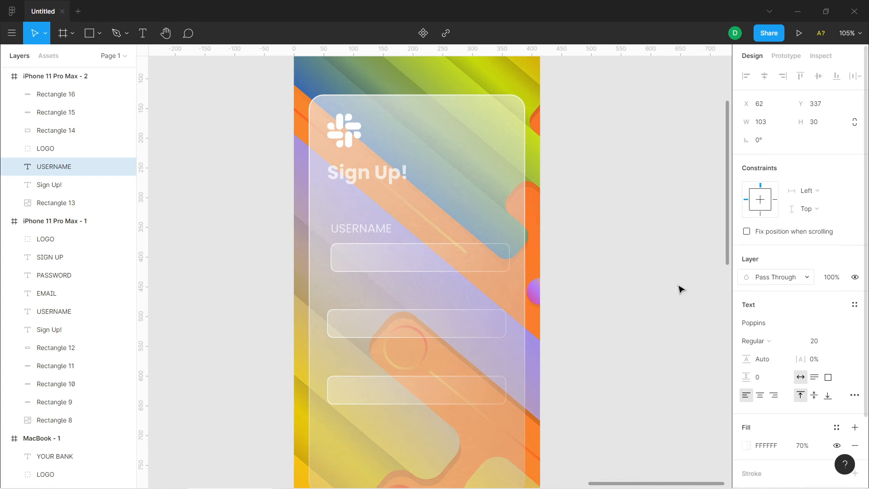
left_click_drag(430, 273, 427, 276)
Duplicate the USERNAME label above the second field at X 56, Y 451 and replace its text with EMAIL
left_click_drag(381, 234, 382, 300)
double_click(374, 297)
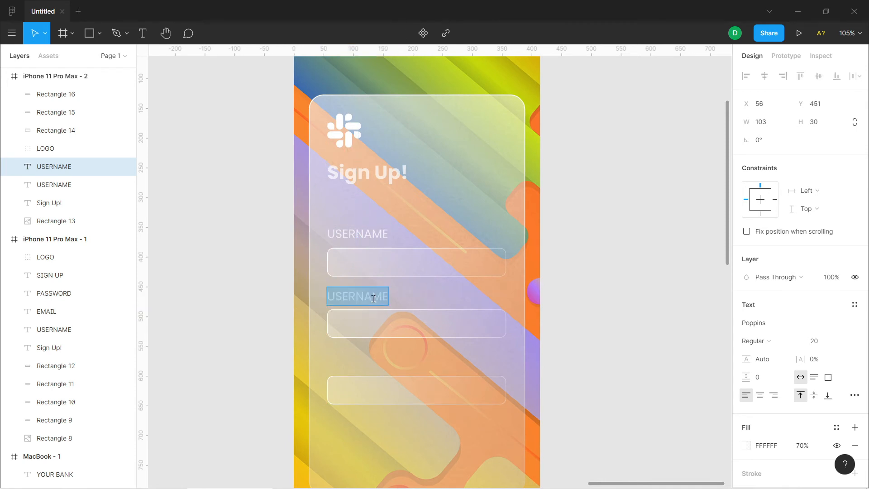
type("A")
key("BackSpace")
type("EMAIL")
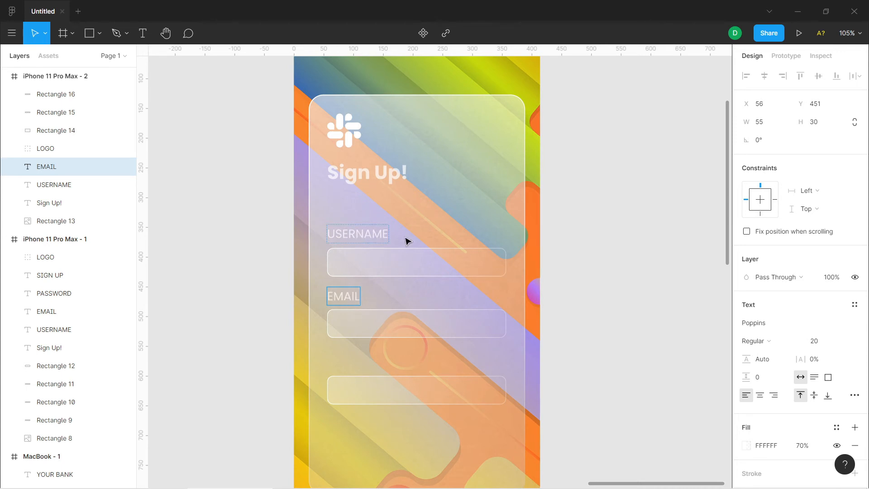
key("Escape")
Duplicate the USERNAME label above the third field at X 59, Y 563 and replace its text with PASSWORD
left_click(377, 236)
left_click_drag(377, 236, 382, 361)
double_click(375, 362)
type("PASSWORD")
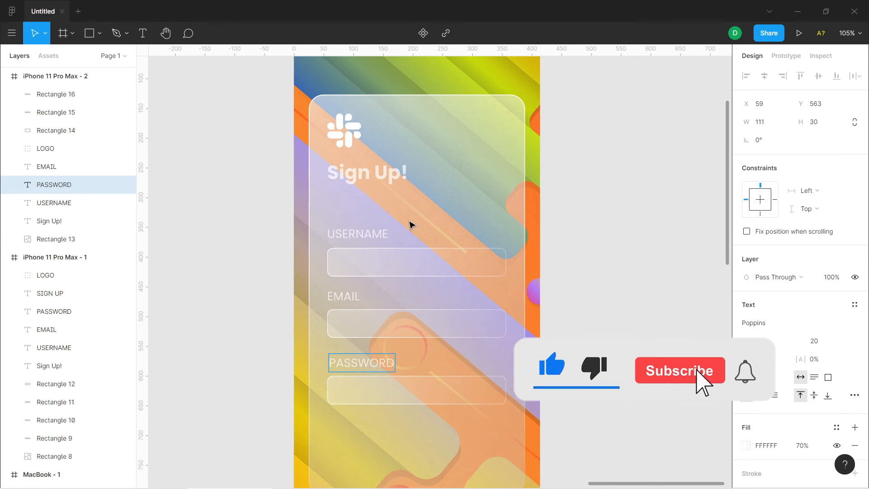
scroll(581, 330, "down", 3)
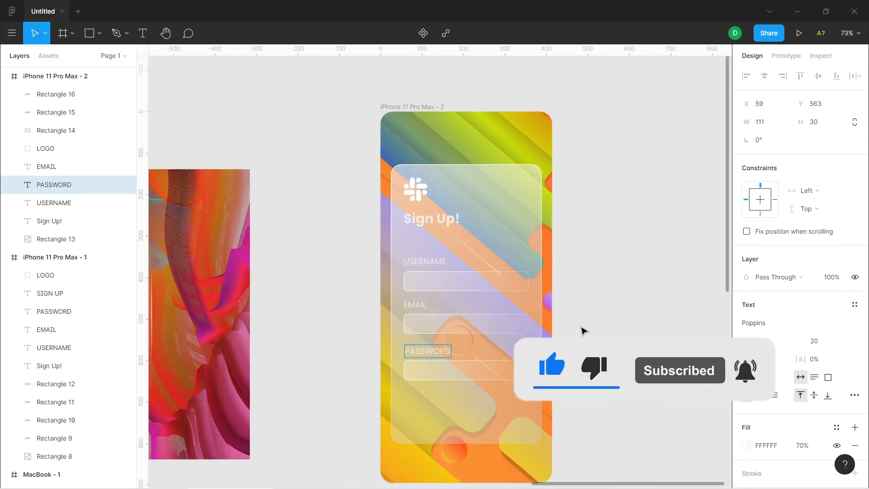
scroll(581, 330, "down", 1)
key("Escape")
key("Escape")
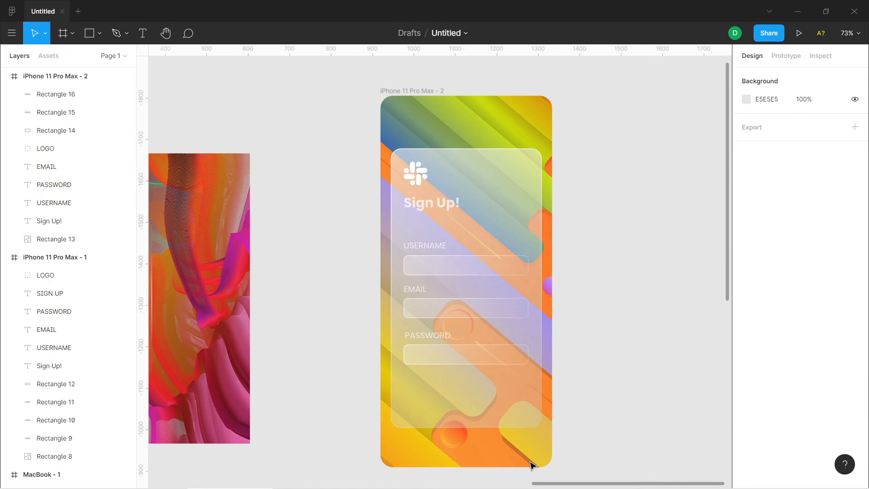
Reduce the USERNAME label's font size to 17
scroll(511, 293, "up", 3)
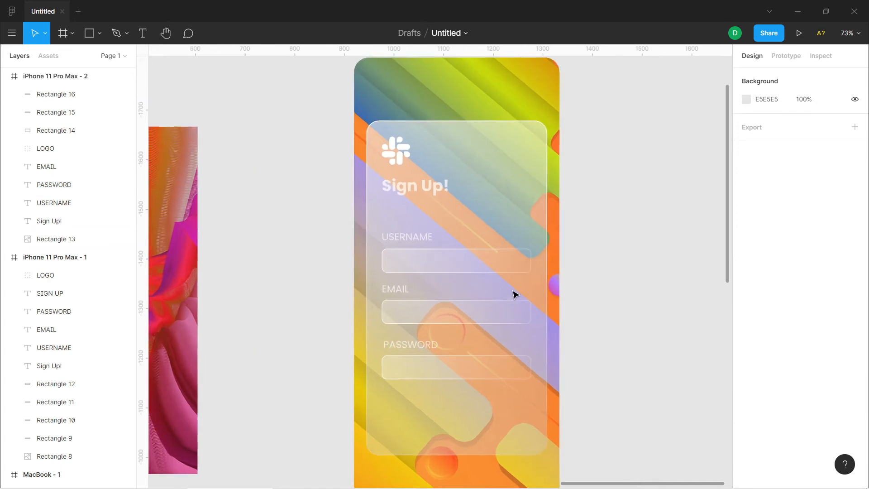
left_click(374, 225)
left_click(824, 345)
key("Return")
Reduce the EMAIL label's font size to 17
left_click(367, 290)
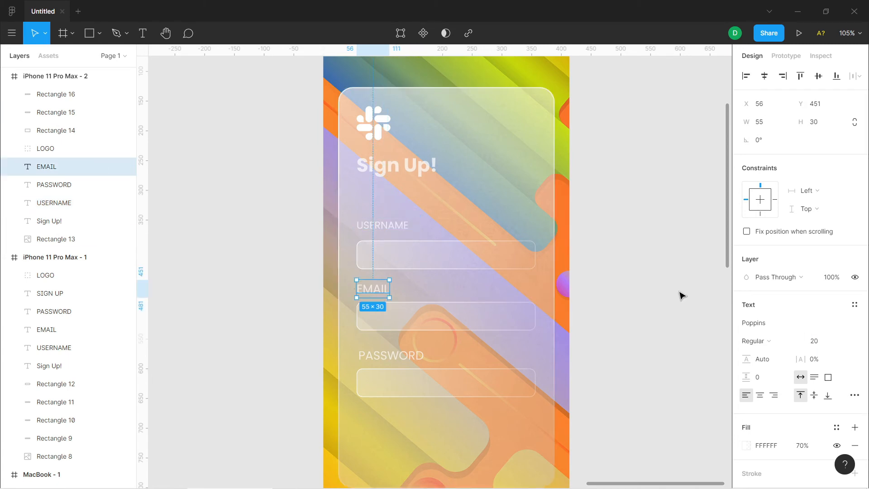
key("ctrl+a")
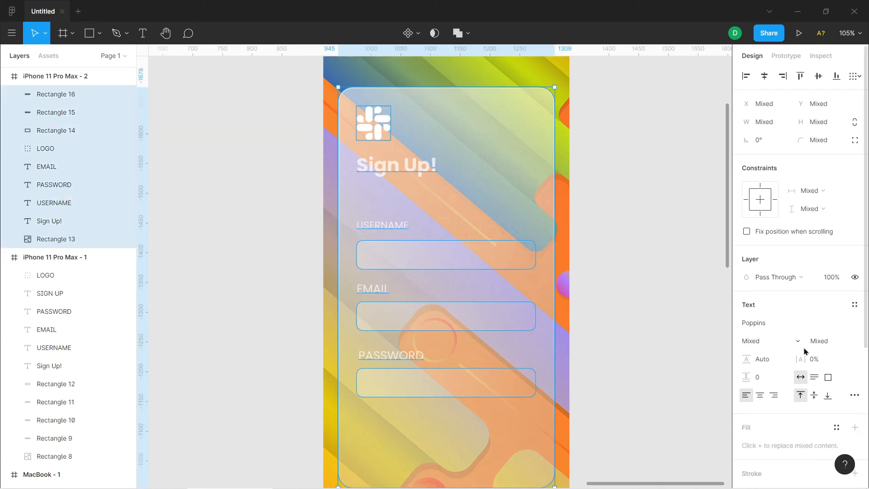
left_click(381, 295)
key("ctrl+a")
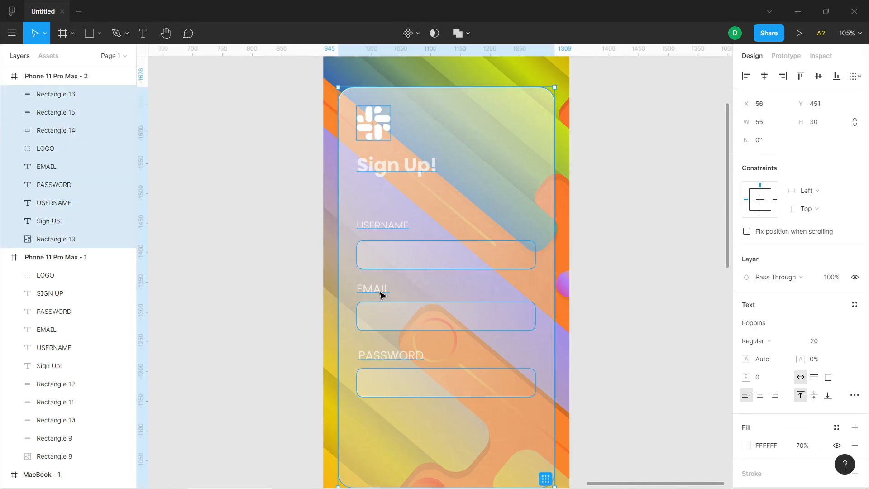
double_click(365, 286)
left_click(822, 345)
type("17")
key("Return")
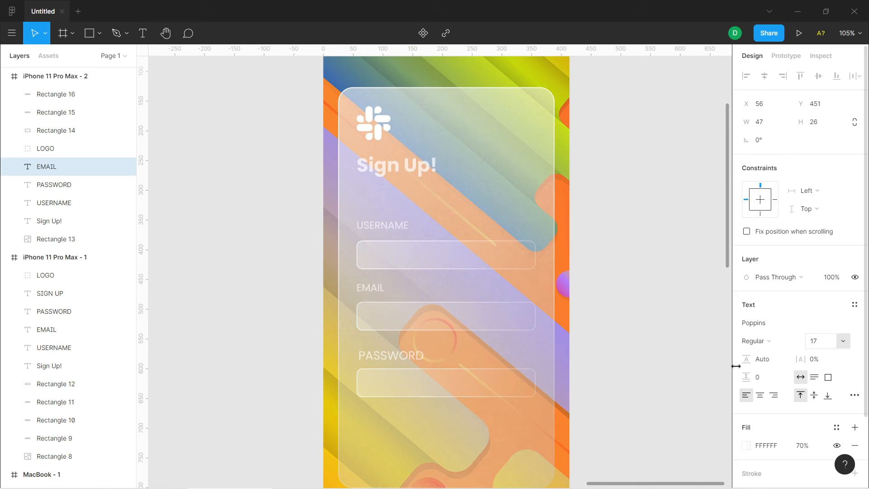
Reduce the PASSWORD label's font size to 17
double_click(409, 359)
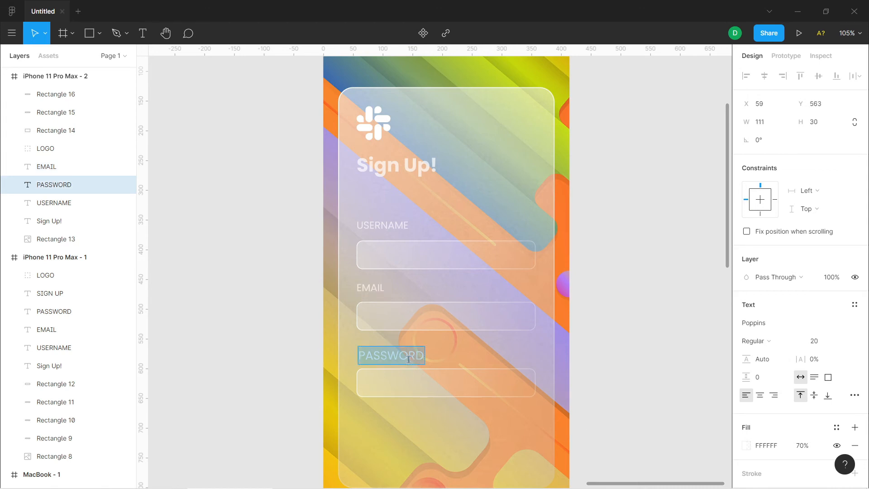
left_click(821, 345)
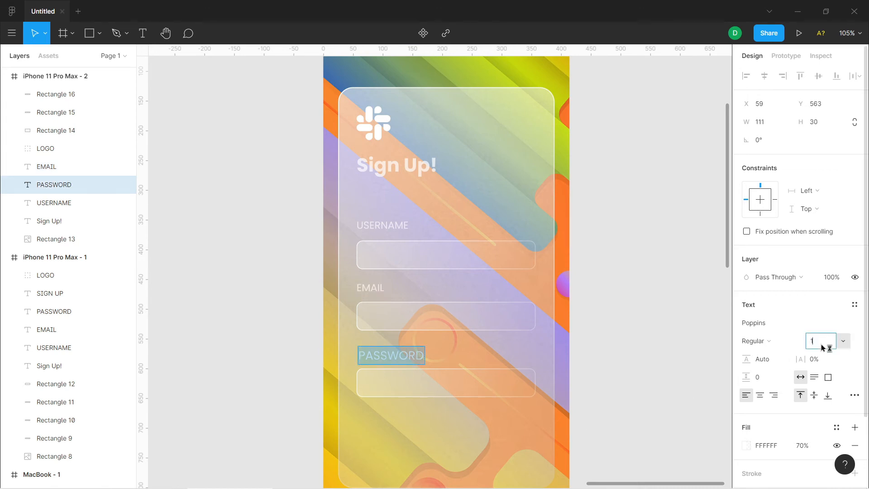
key("Return")
key("Escape")
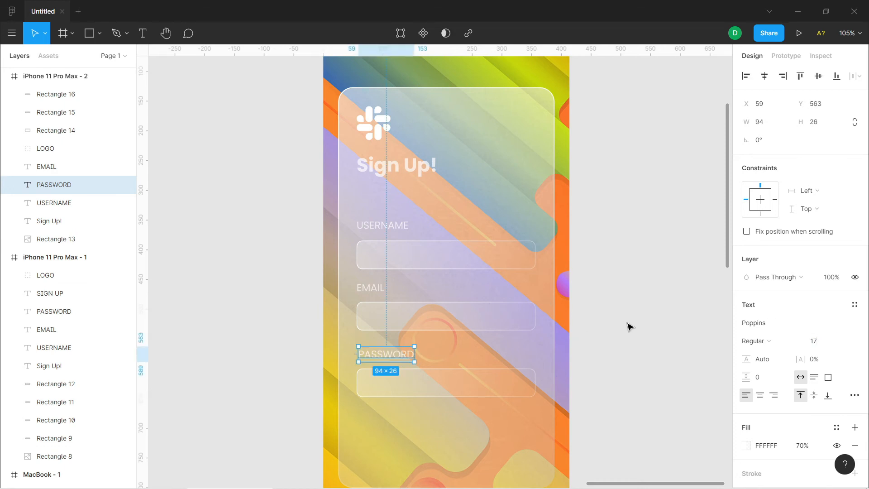
Duplicate the third field below itself at Y 692 and narrow the copy from both sides to a centred 173 × 48 button
scroll(661, 365, "down", 2)
scroll(661, 366, "down", 2)
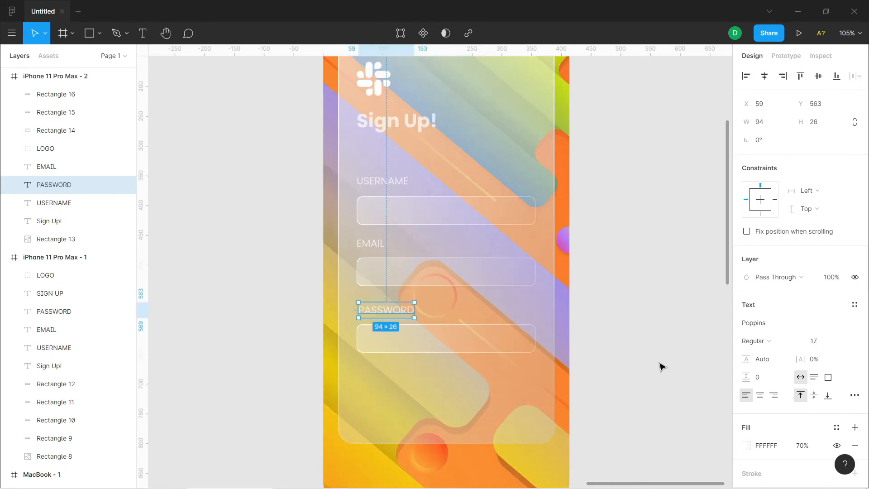
scroll(661, 366, "up", 1)
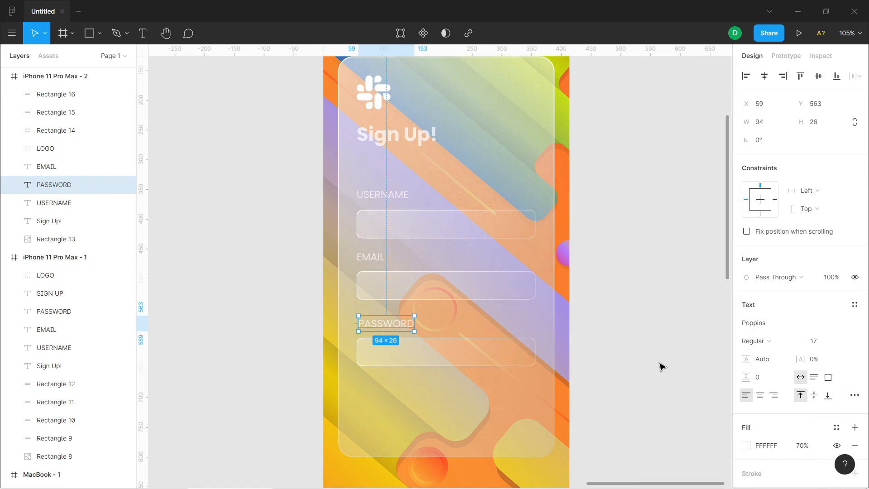
left_click(656, 339)
left_click(486, 351)
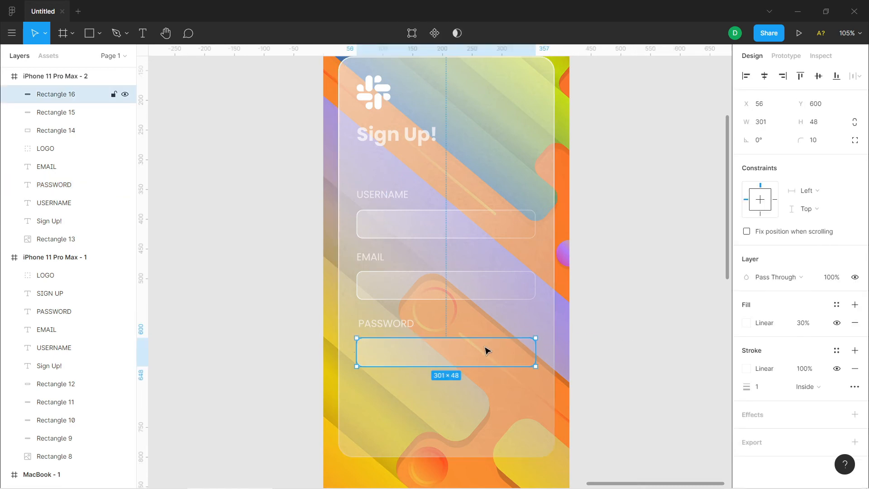
left_click_drag(486, 353, 487, 407)
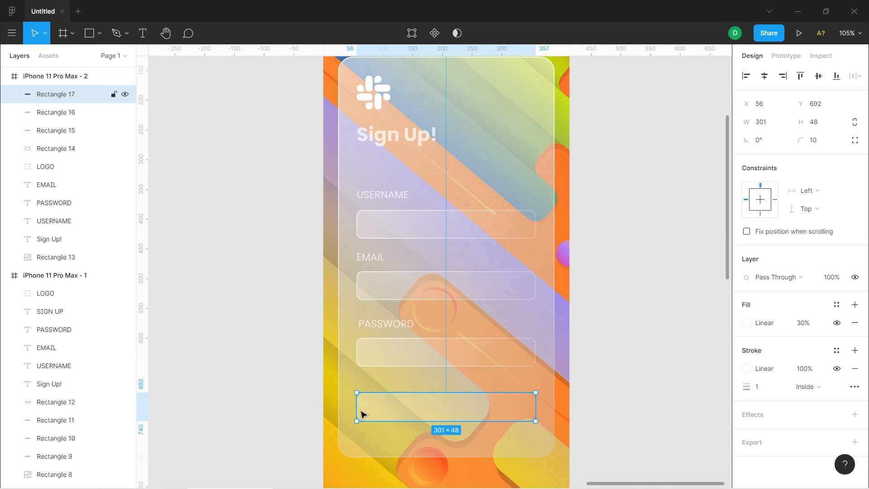
left_click_drag(357, 408, 398, 408)
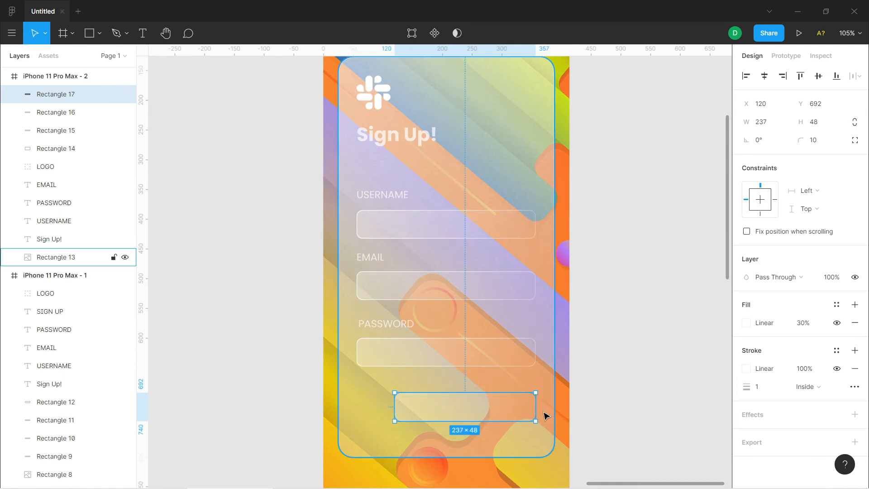
left_click_drag(536, 407, 498, 408)
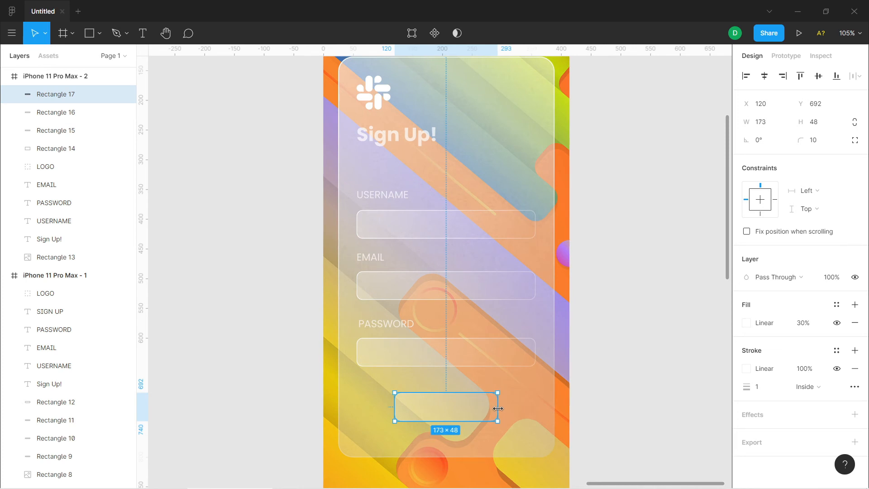
Duplicate the PASSWORD label just above the button at X 124, Y 661 and replace its text with SIGN UP
left_click(400, 137)
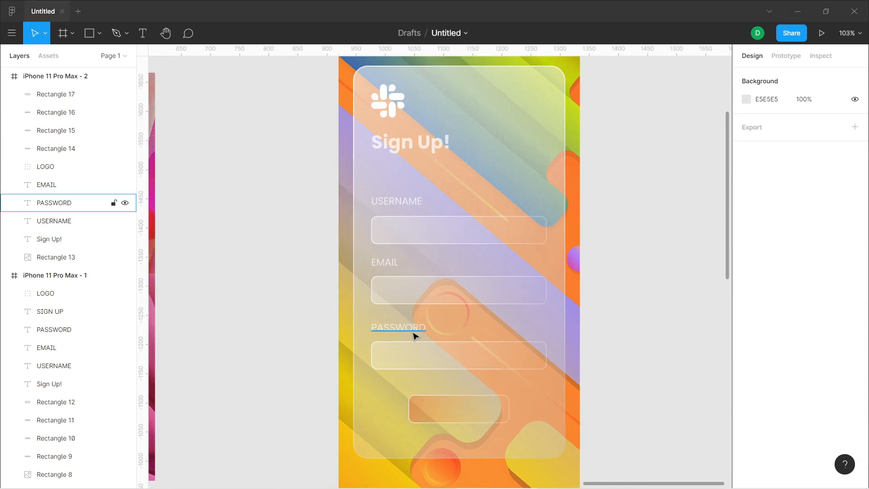
left_click(414, 333)
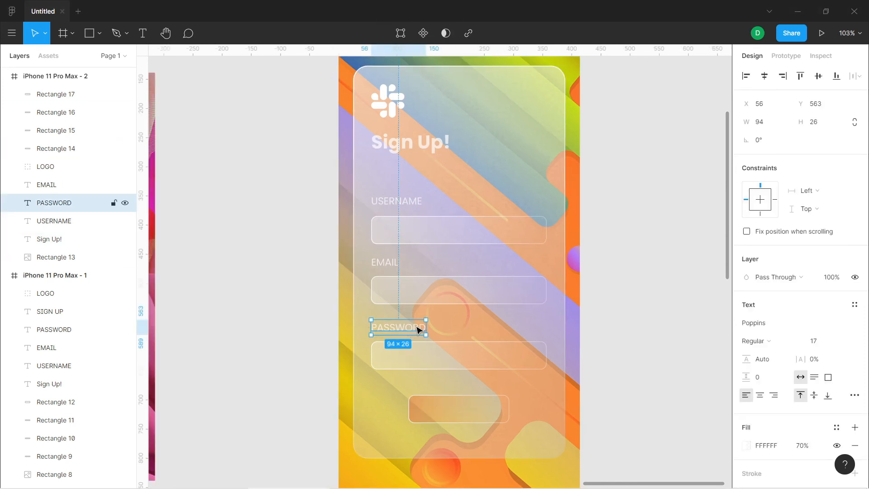
left_click_drag(417, 330, 444, 385)
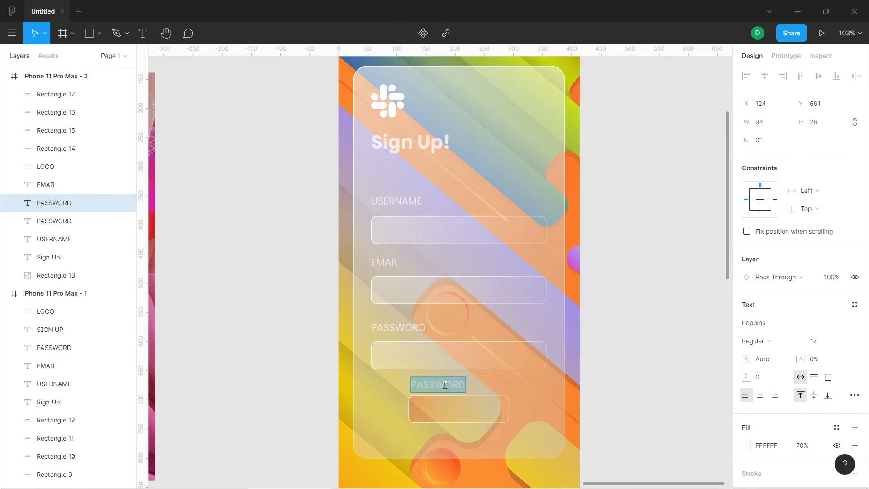
type("sign")
key("BackSpace")
key("BackSpace")
key("BackSpace")
key("BackSpace")
type("SIGN UP")
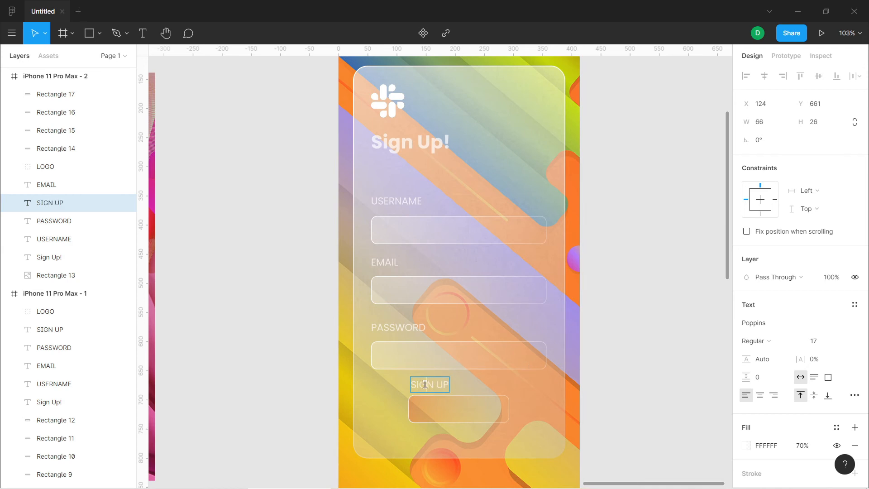
Increase the SIGN UP text's font size to 22
key("ctrl+a")
left_click(823, 342)
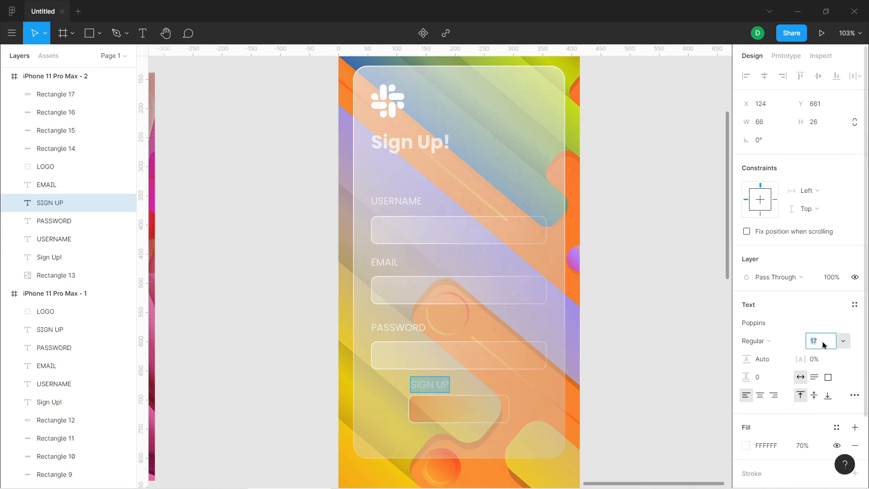
type("20")
key("Return")
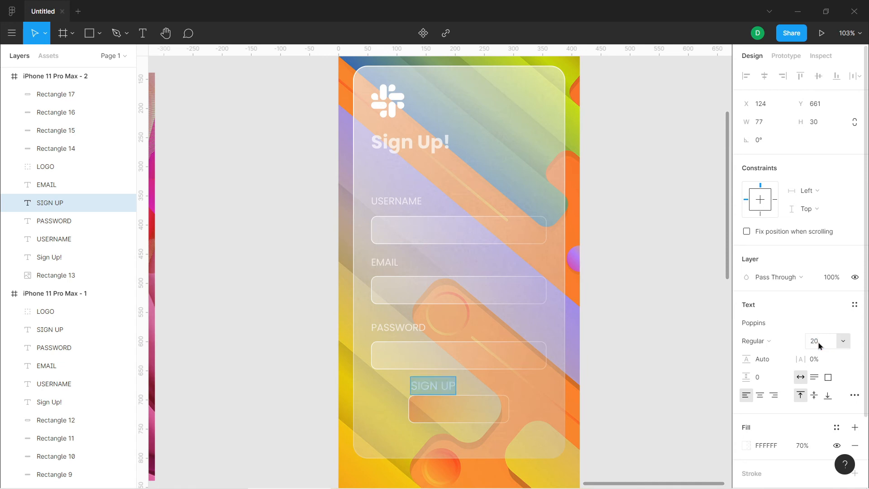
key("Return")
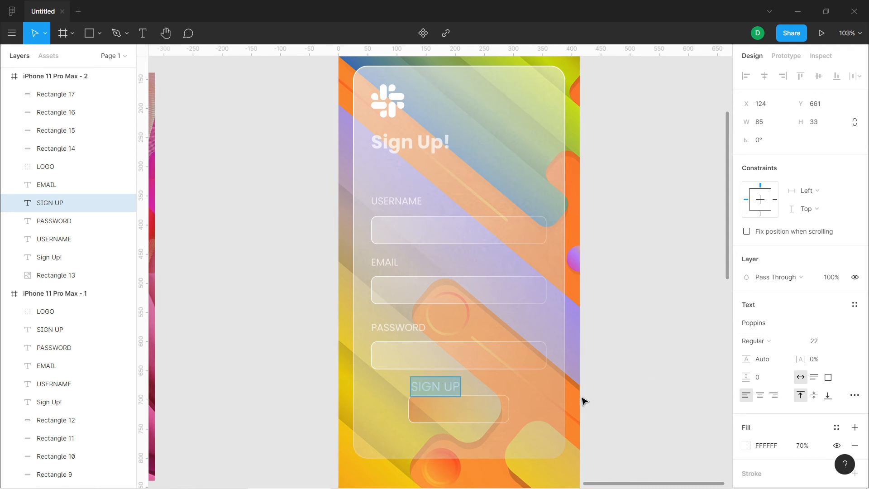
key("Escape")
Centre the SIGN UP text on the button at X 164, Y 700 and move its layer above the button's rectangle
left_click_drag(444, 389, 468, 412)
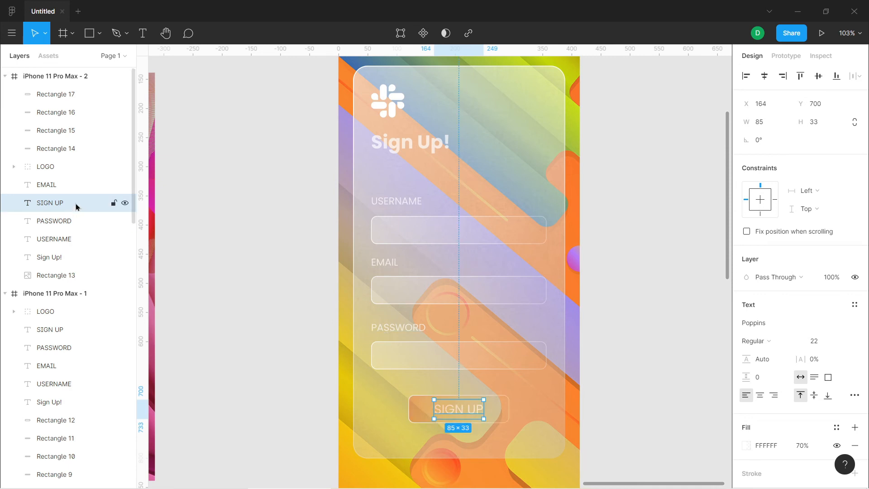
left_click_drag(75, 203, 75, 90)
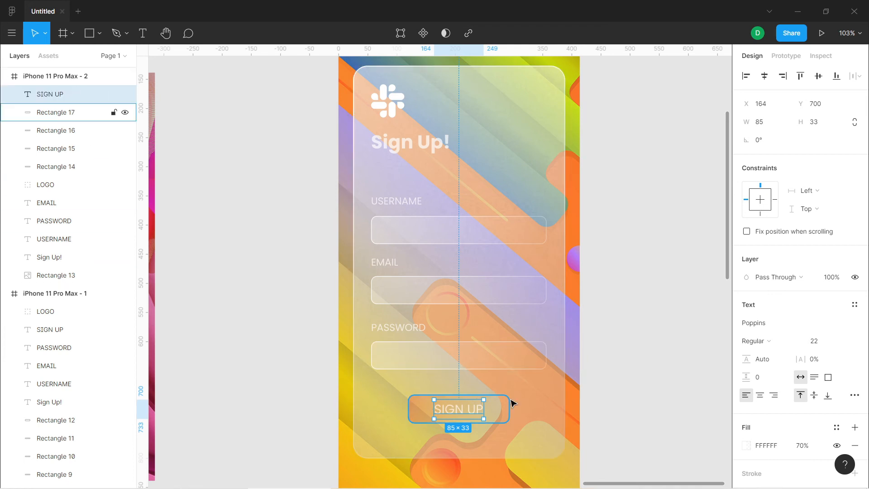
left_click(505, 413)
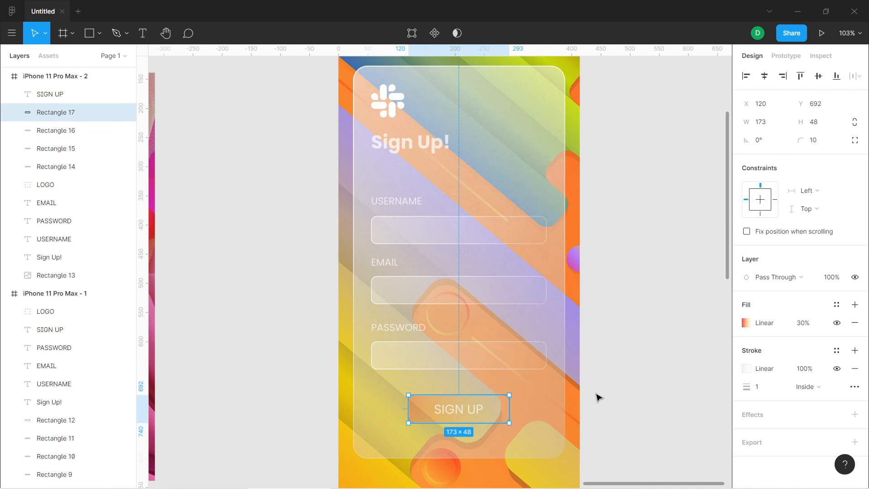
left_click(584, 409)
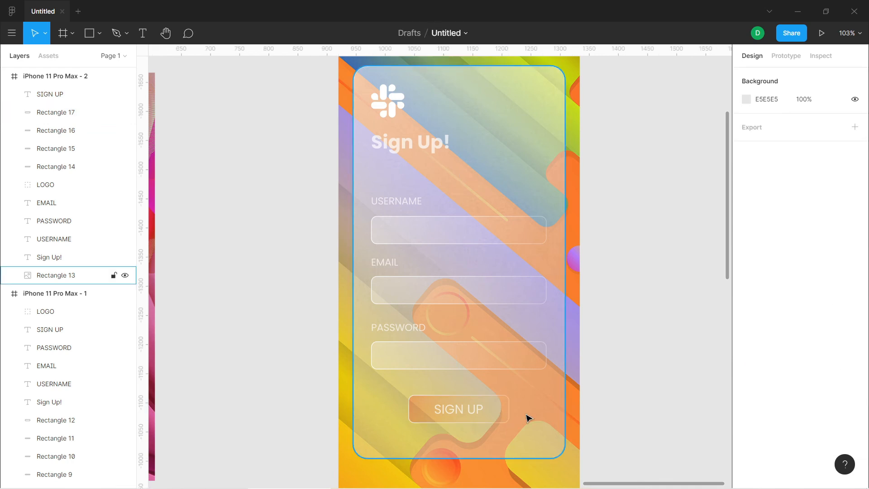
Move the PASSWORD, EMAIL and USERNAME labels slightly down, closer to their fields, with EMAIL at Y 458
left_click_drag(403, 330, 404, 332)
left_click_drag(389, 266, 387, 267)
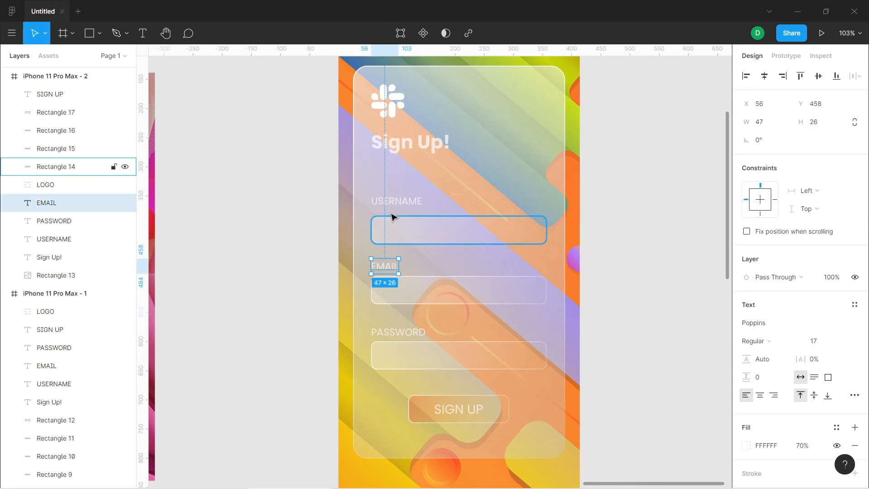
left_click_drag(398, 204, 397, 211)
left_click(500, 274)
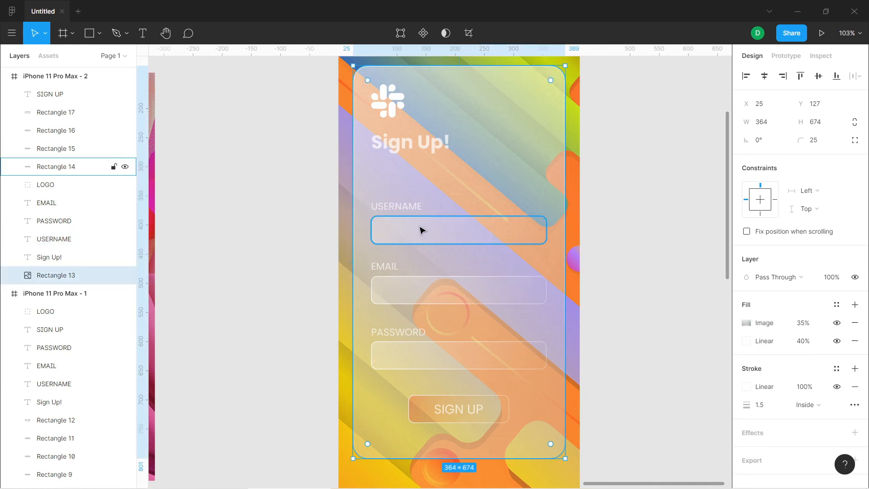
left_click_drag(527, 258, 430, 213)
key("ctrl+z")
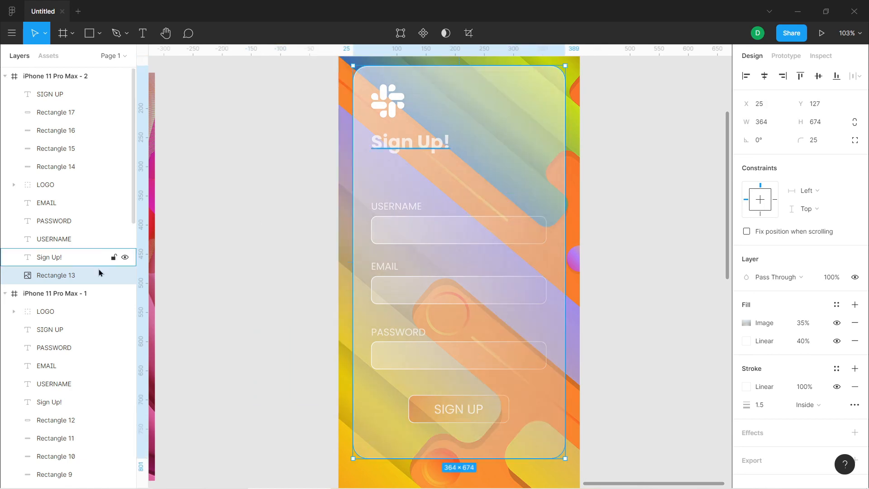
Lock the panel rectangle and move the USERNAME label together with its field down, placing the field at Y 399
left_click(113, 276)
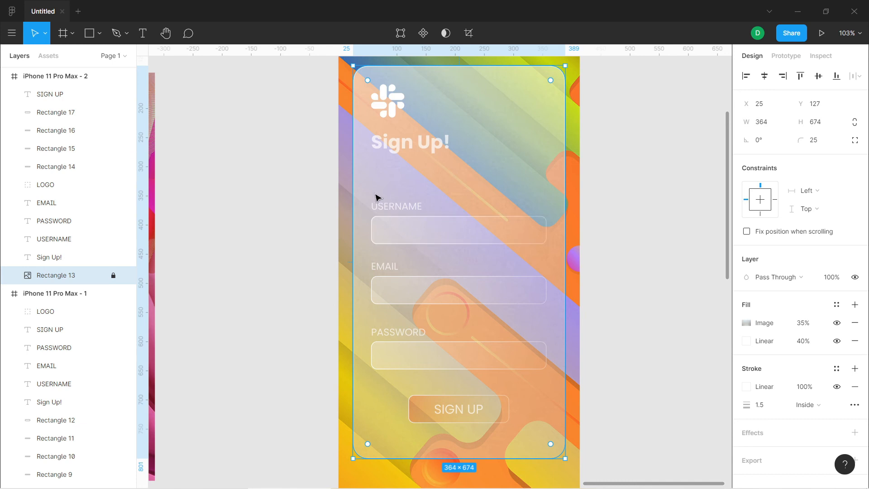
left_click(518, 241)
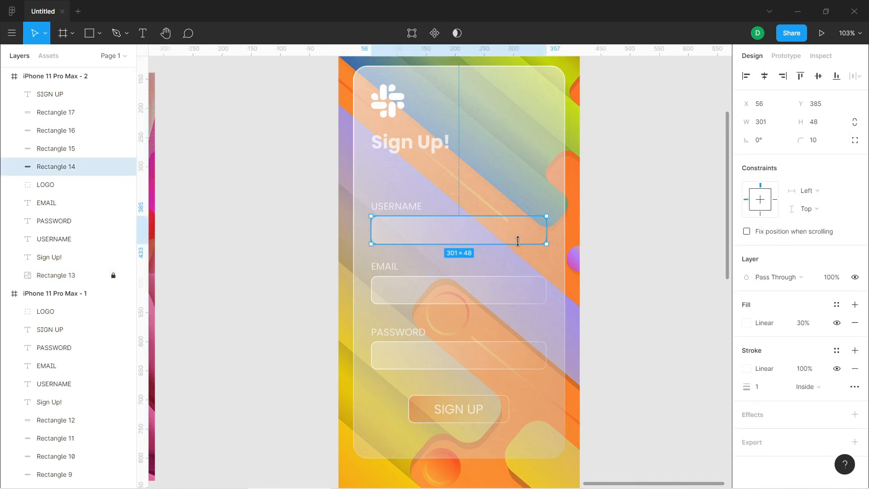
left_click(409, 209, "shift")
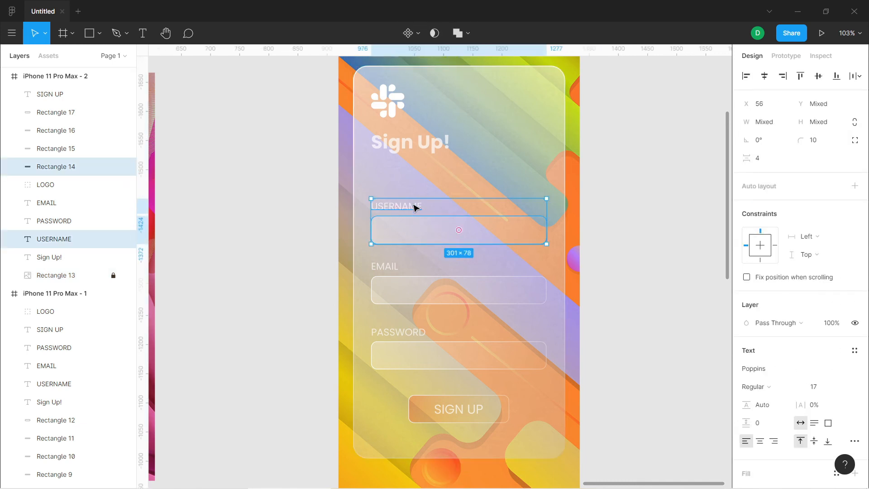
left_click_drag(413, 208, 417, 216)
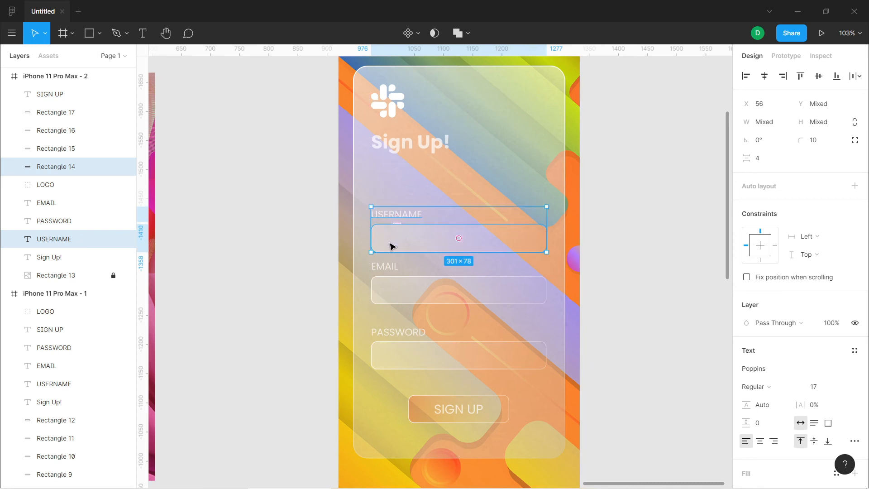
Move the EMAIL label together with its field slightly down, placing the label at Y 470
left_click(376, 270)
left_click(395, 288, "shift")
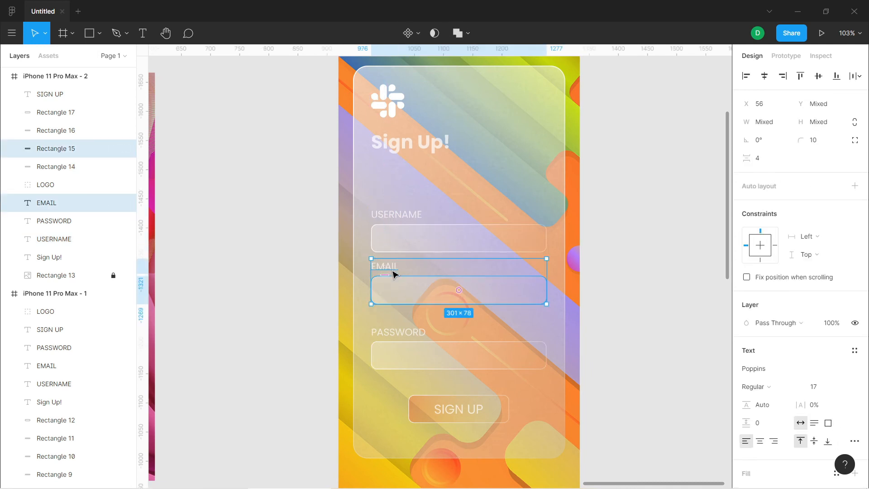
mouse_move(394, 267)
left_mouse_down()
mouse_move(394, 281)
mouse_move(393, 272)
left_mouse_up()
left_click(402, 336)
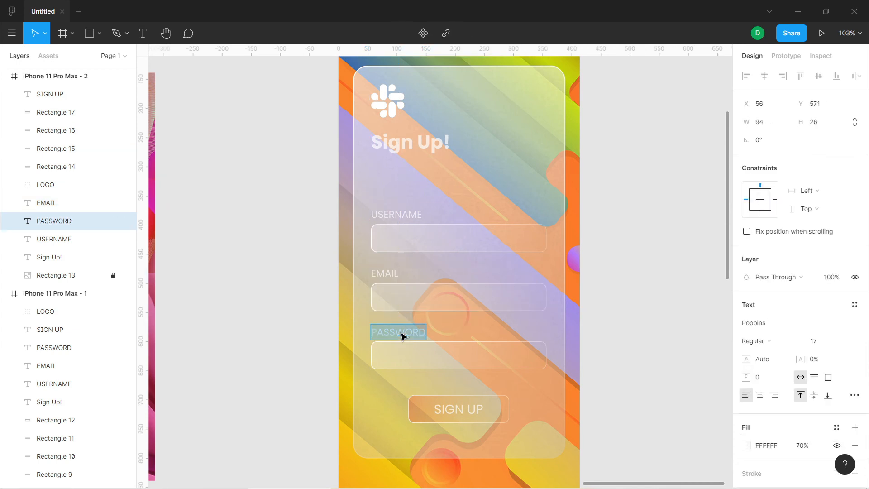
left_click(383, 275)
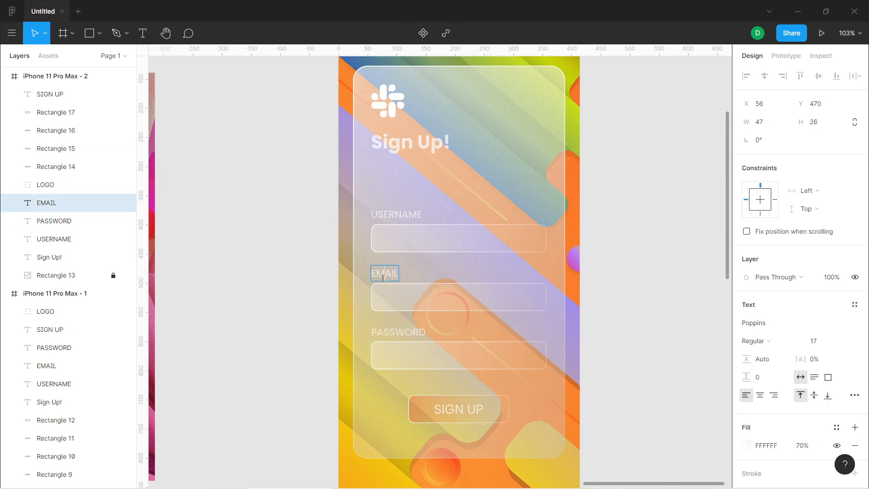
left_click(401, 329)
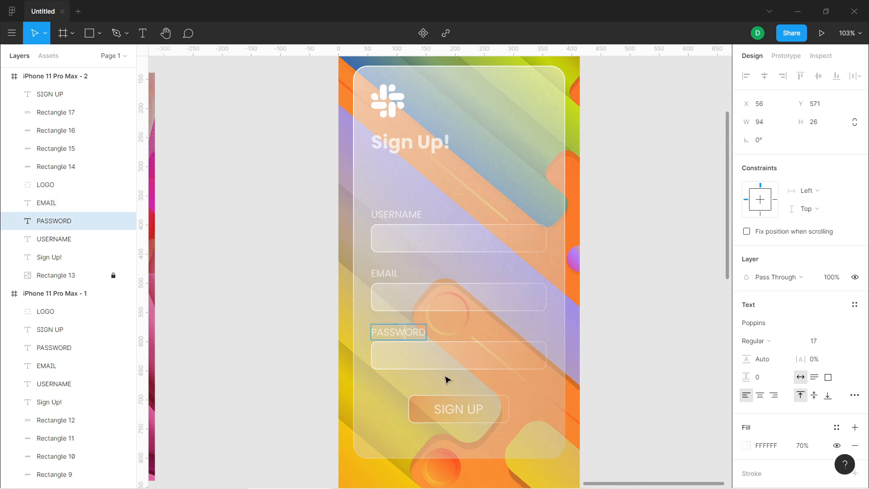
left_click(535, 324)
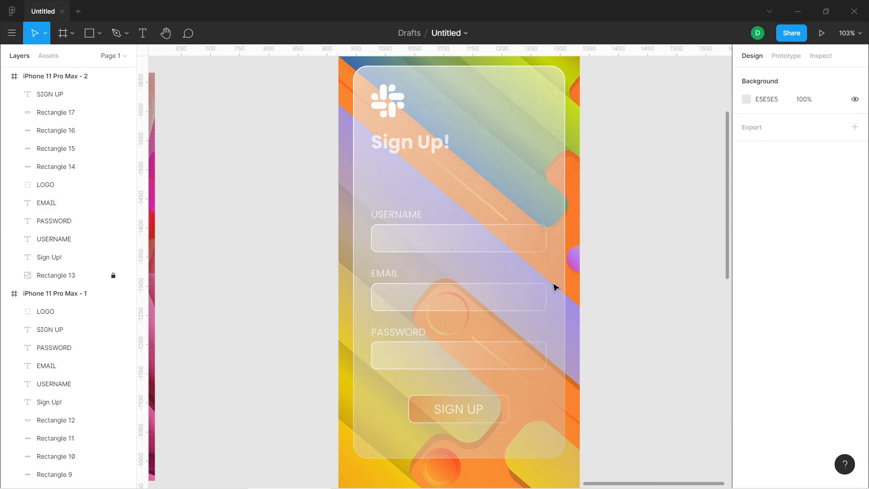
Reduce the USERNAME field rectangle's height to 38
left_click(465, 246)
left_click_drag(461, 254, 462, 246)
left_click(468, 275)
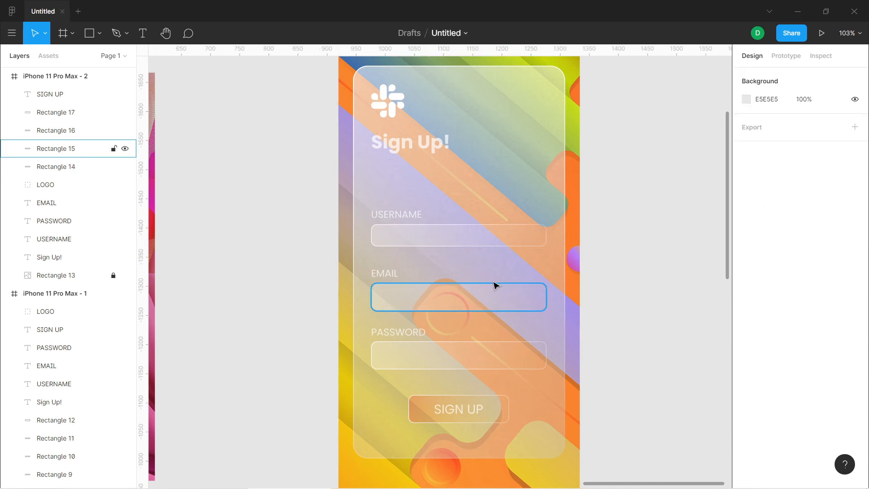
key("ctrl+z")
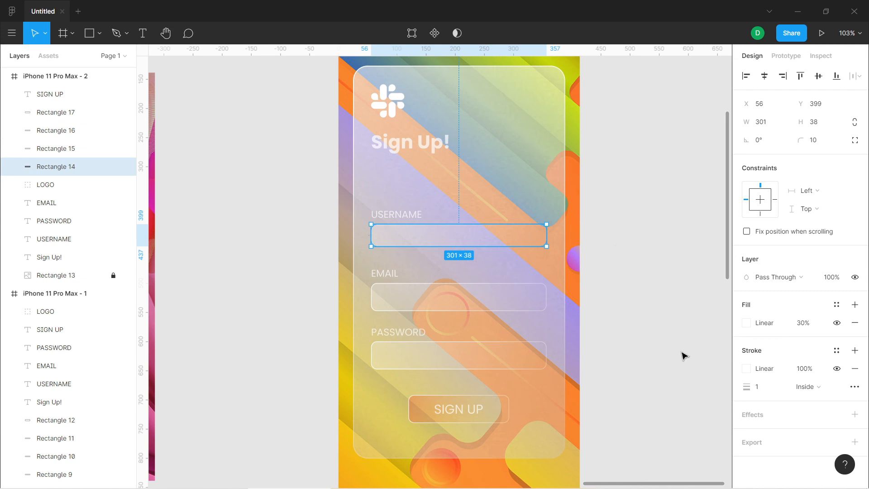
left_click(372, 74)
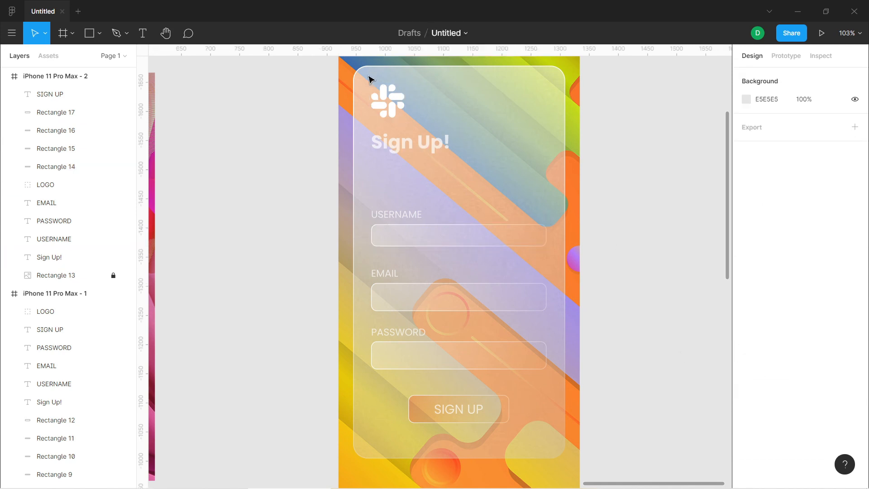
Unlock the panel rectangle and add a second stroke to it, keeping the stroke type Linear
scroll(451, 195, "down", 3)
scroll(452, 193, "up", 1)
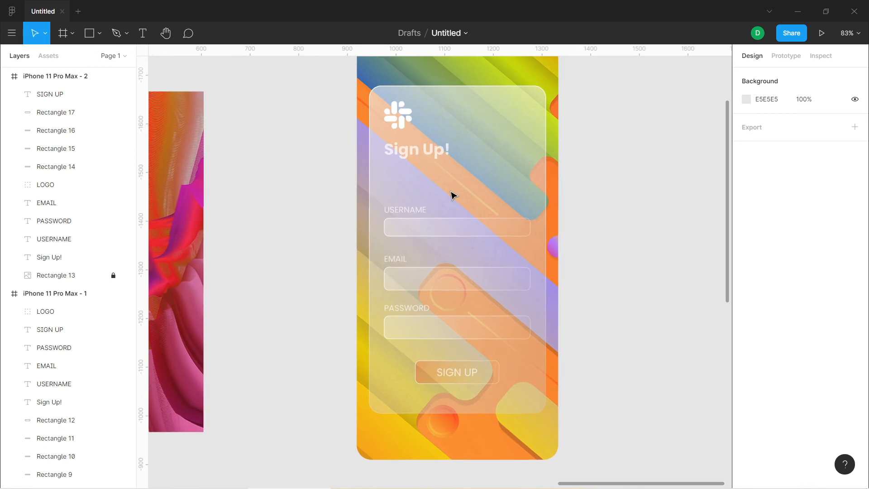
left_click(113, 275)
left_click(393, 97)
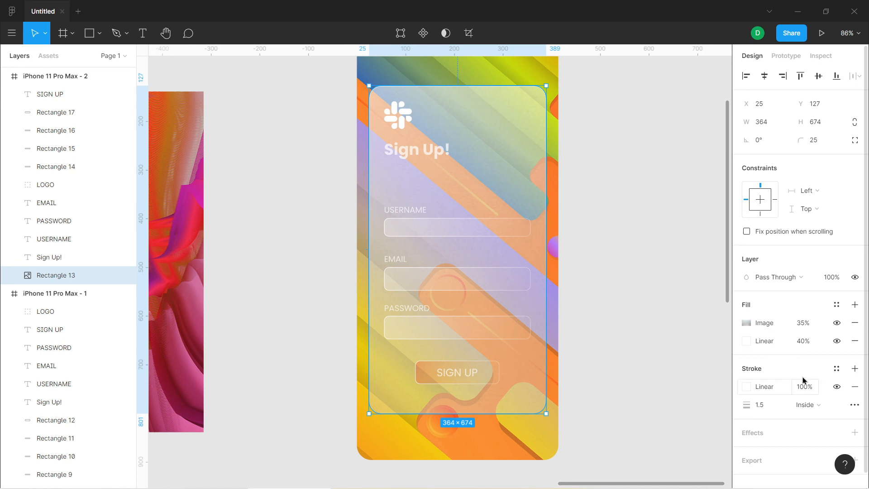
left_click(855, 369)
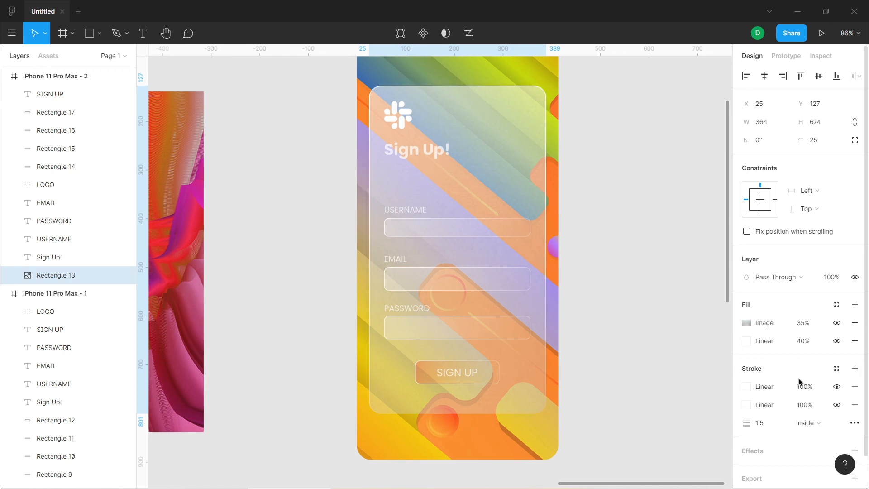
left_click(776, 392)
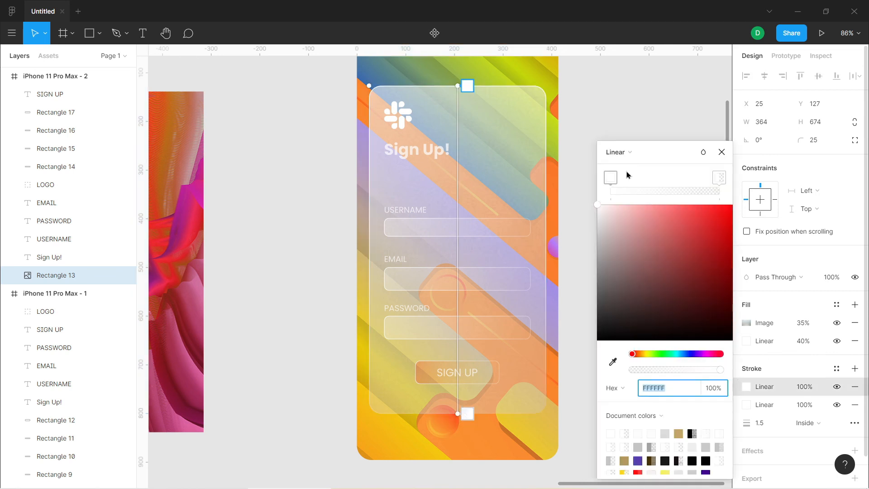
left_click(629, 155)
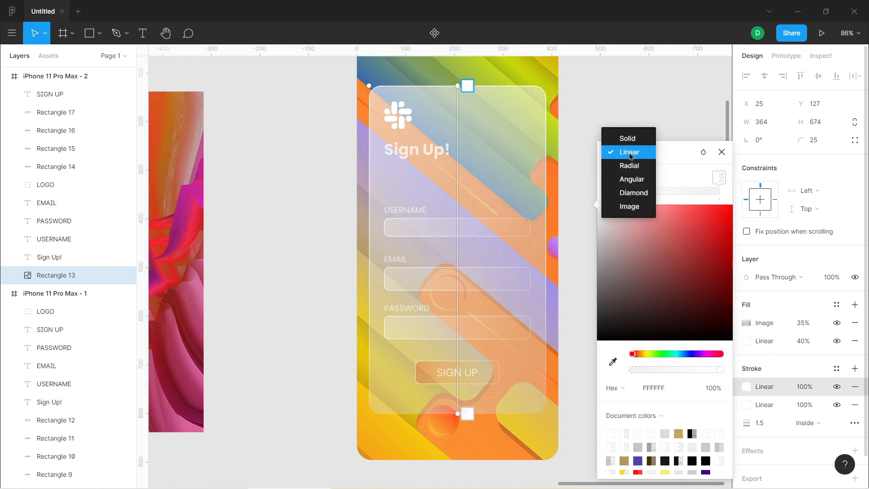
left_click(630, 155)
left_click(722, 152)
Set the opacity of the panel's lower linear stroke to 60%
left_click(808, 405)
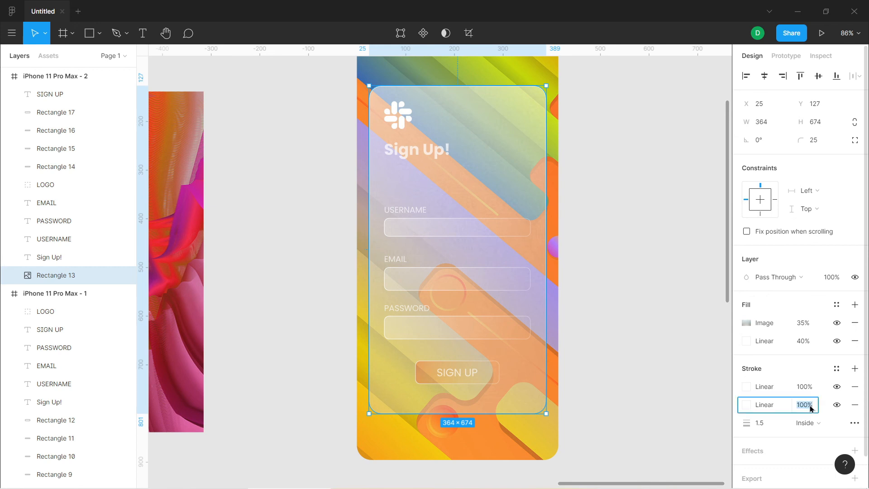
type("60")
key("Return")
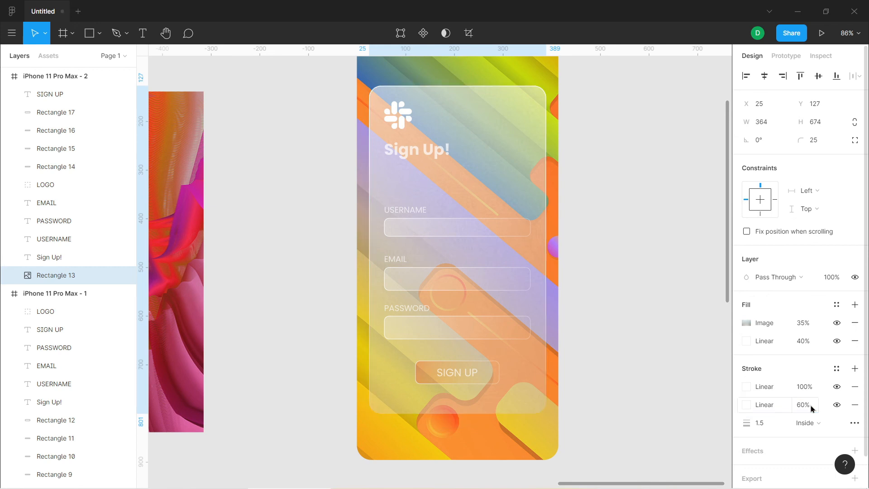
Add a middle stop to the panel's upper stroke gradient and angle it diagonally from the upper-left corner to the lower part of the right edge
left_click(778, 388)
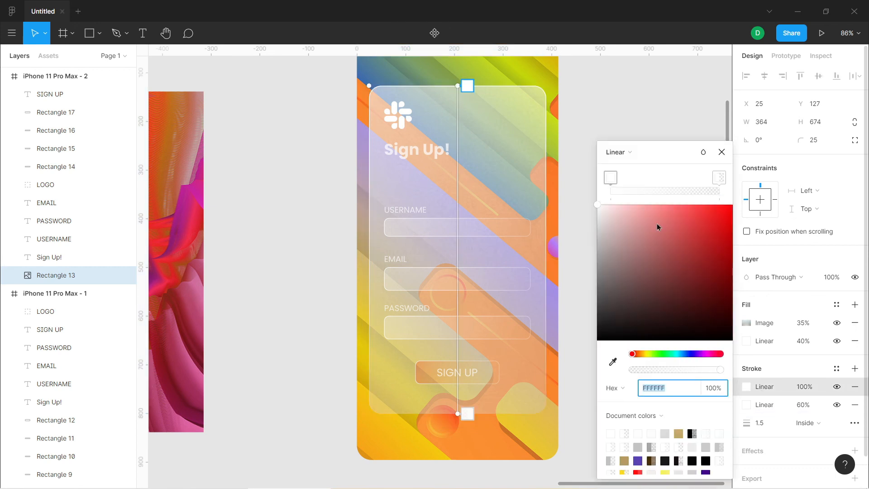
left_click(664, 190)
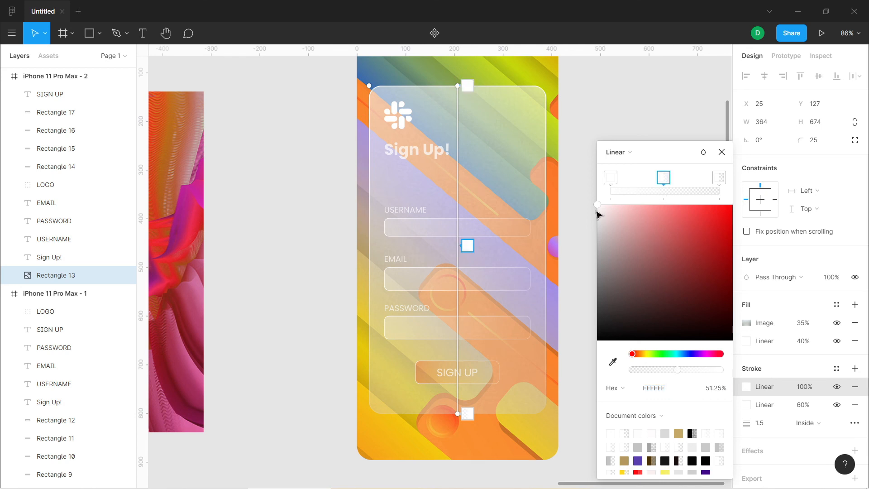
left_click_drag(459, 87, 375, 85)
mouse_move(423, 242)
left_mouse_down()
mouse_move(408, 216)
mouse_move(416, 211)
left_mouse_up()
left_click_drag(466, 410, 548, 360)
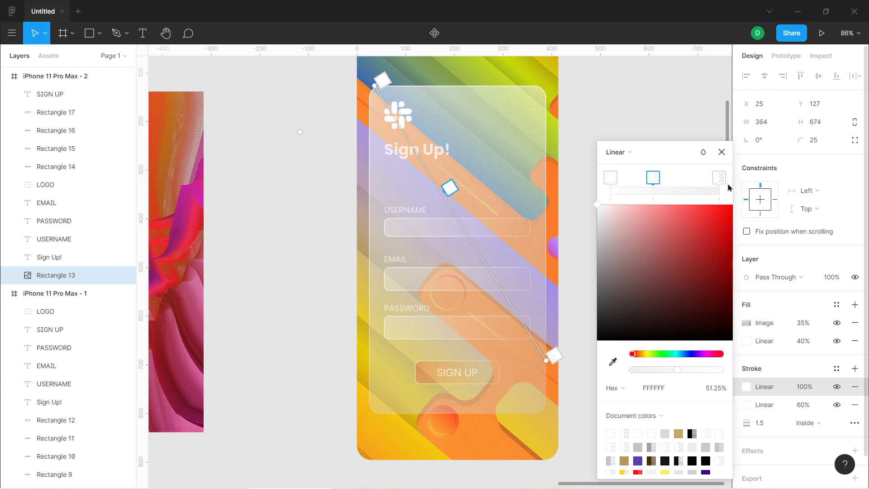
left_click(721, 152)
left_click(655, 230)
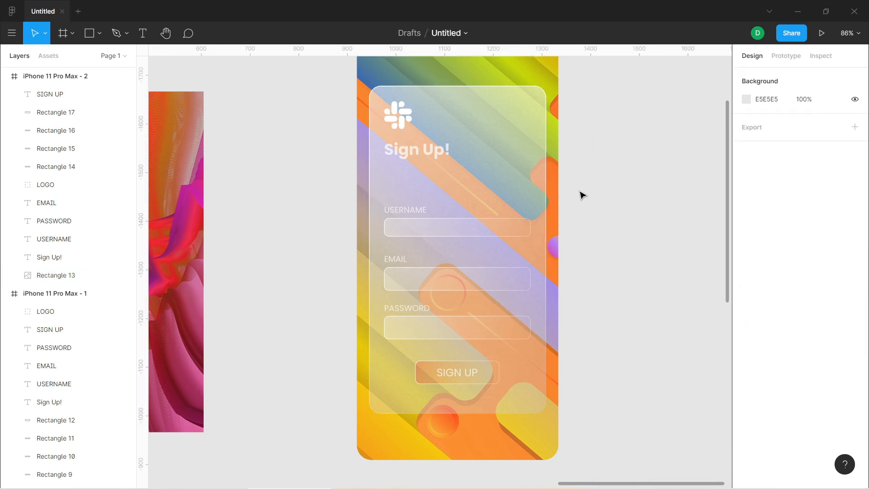
Set the SIGN UP button rectangle's linear fill opacity to 40%
left_click(405, 93)
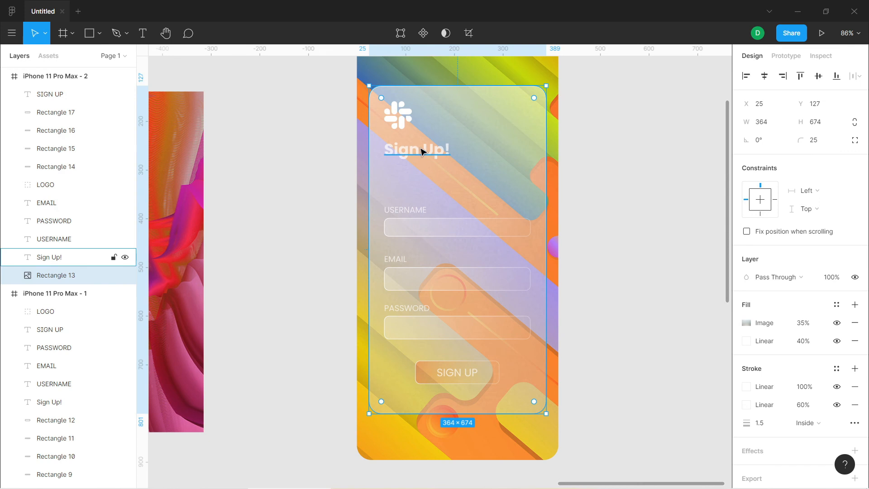
left_click(494, 372)
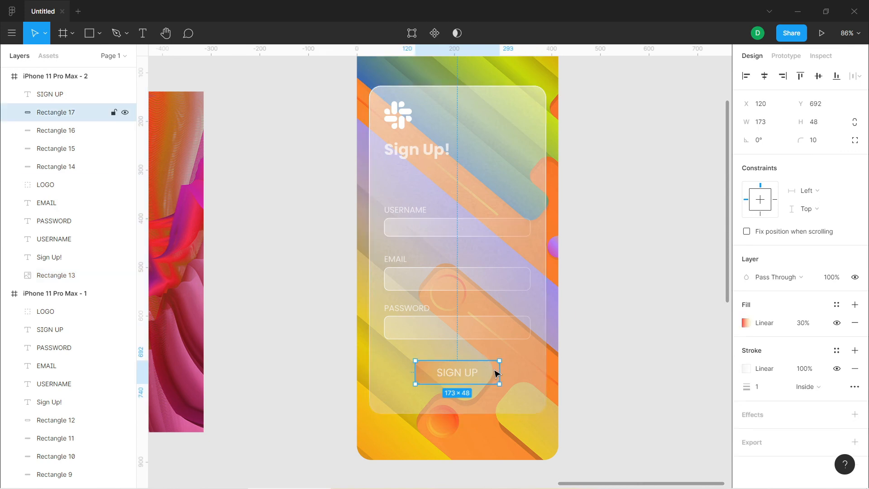
left_click(809, 325)
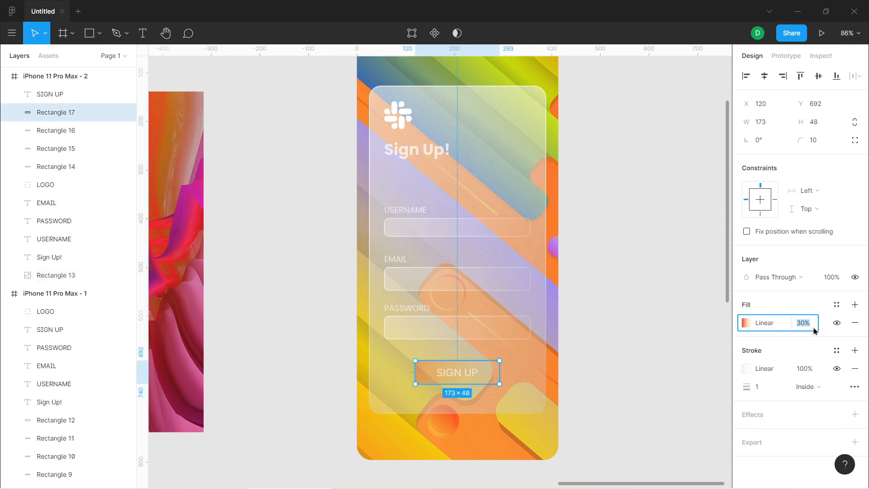
type("40")
key("Return")
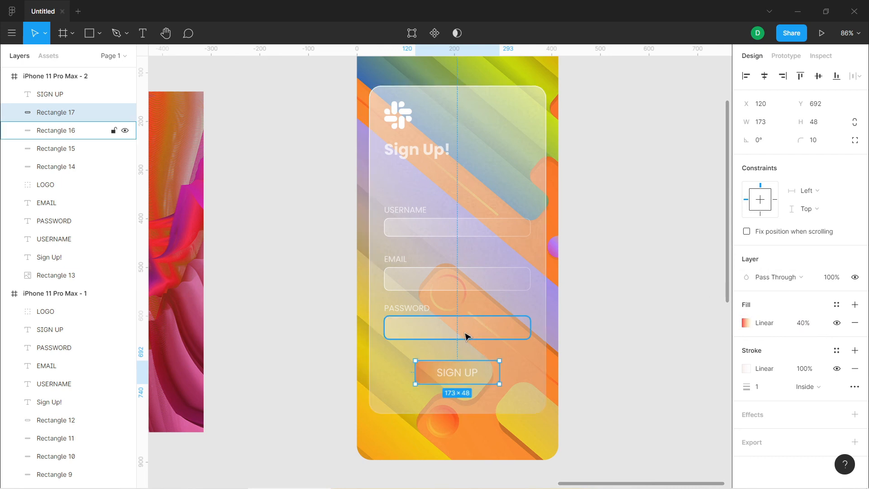
Set the Sign Up! heading's white fill opacity to 100%
left_click(436, 154)
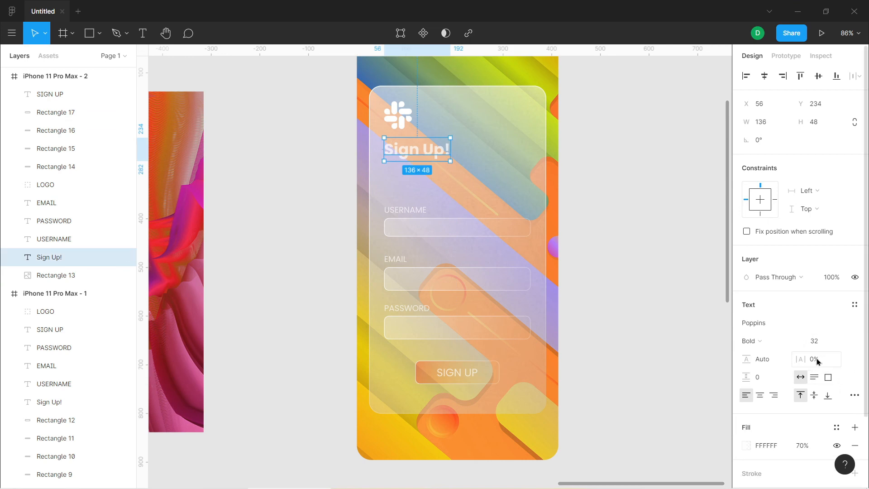
left_click(811, 447)
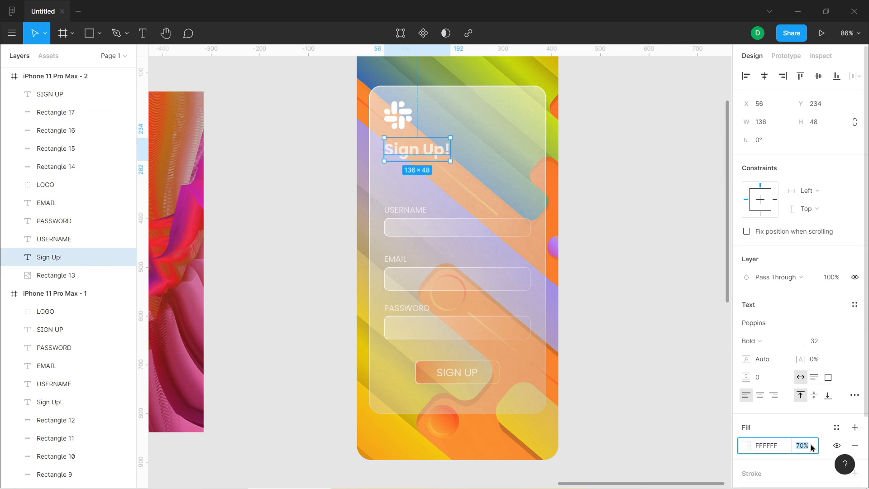
type("80")
key("Return")
left_click(811, 445)
type("100")
key("Return")
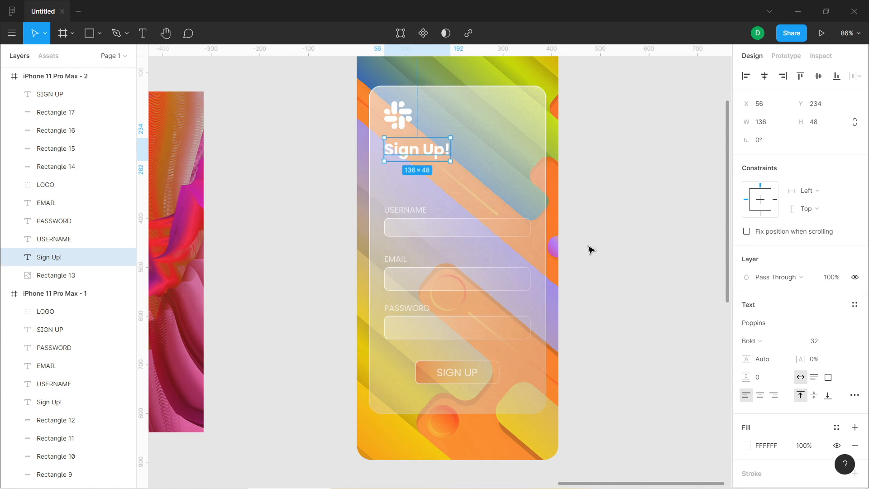
Set the panel's image fill opacity to 10% and its linear fill opacity to 25%
left_click(548, 220)
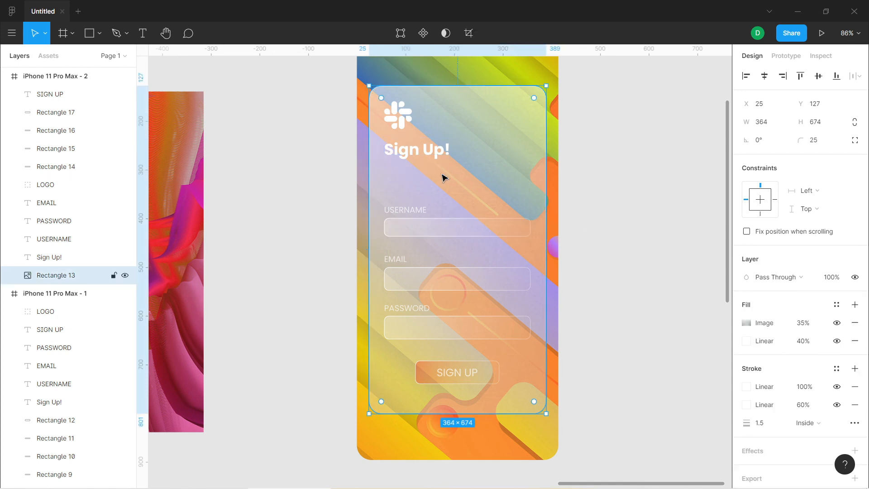
left_click(432, 154)
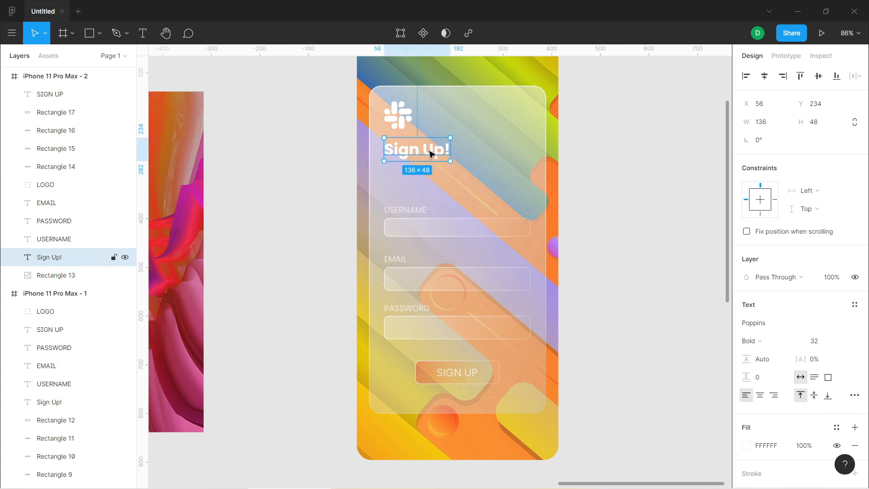
left_click(445, 116)
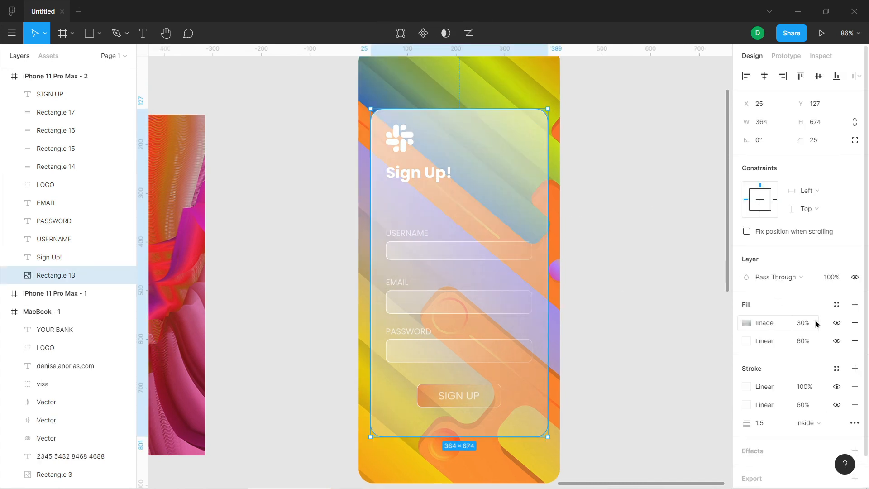
left_click(816, 323)
type("10")
key("Return")
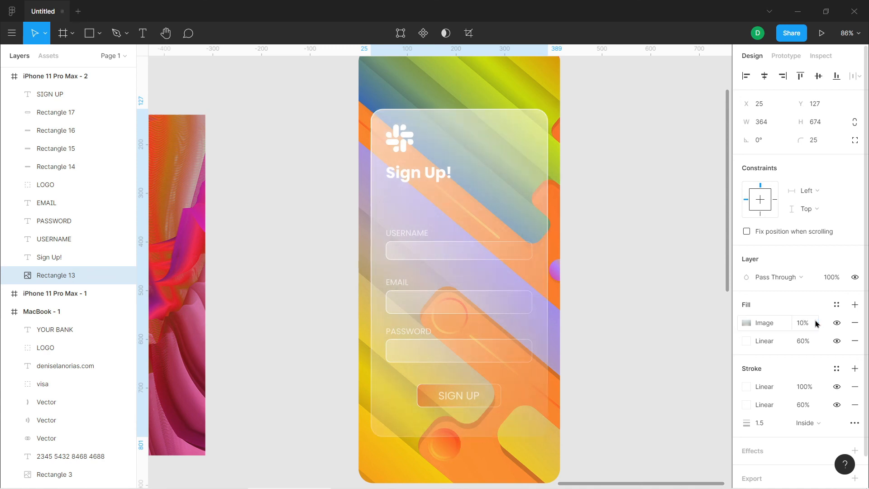
left_click(811, 343)
type("25")
key("Return")
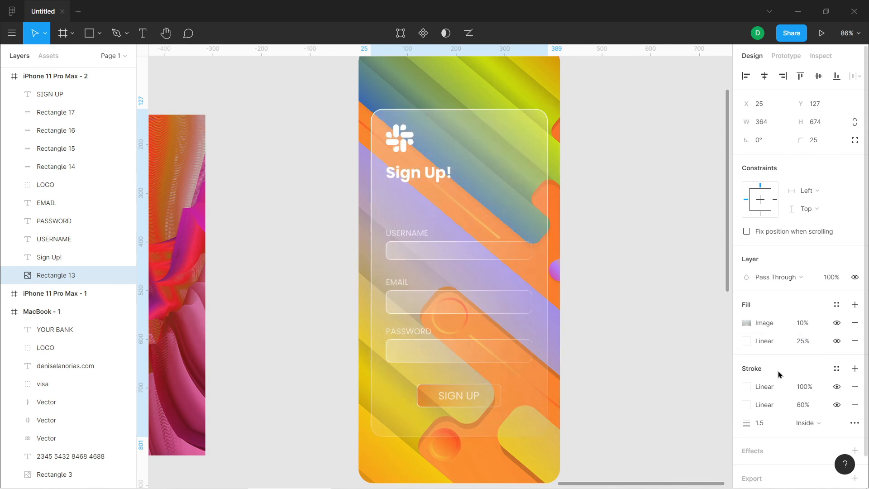
Add a background blur effect to the glass panel and open the effect's settings
scroll(781, 393, "down", 1)
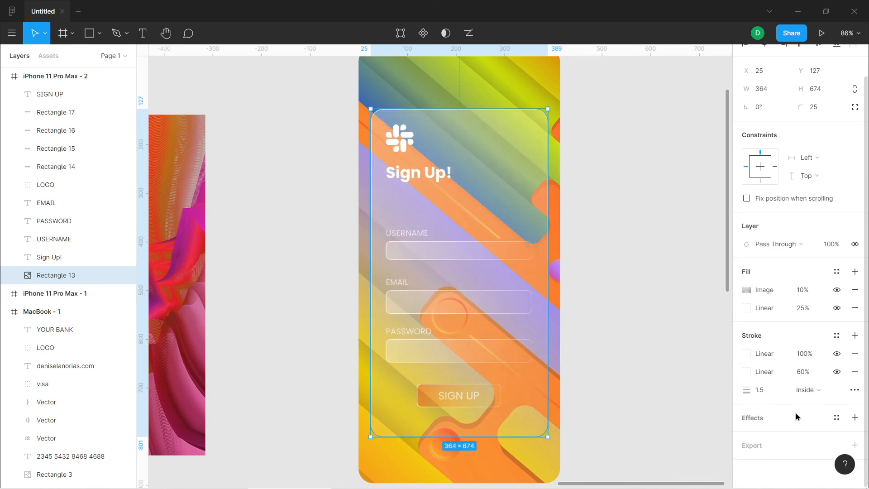
left_click(856, 419)
scroll(809, 416, "down", 1)
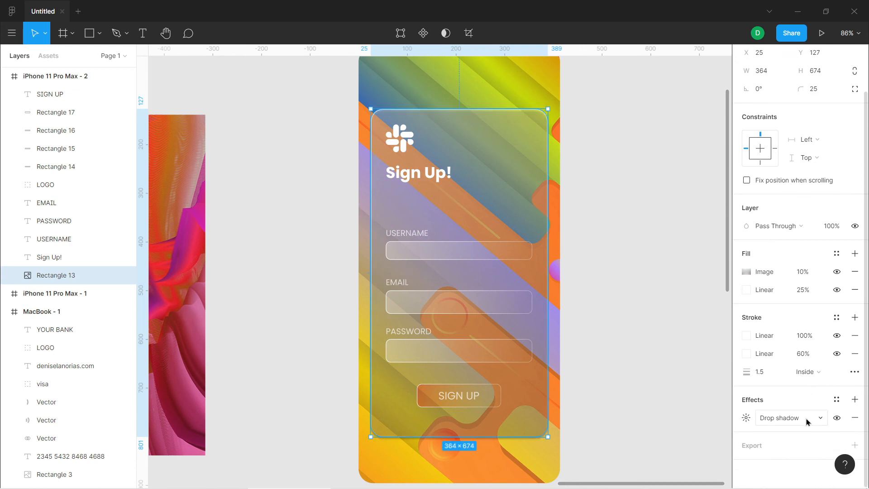
left_click(806, 421)
left_click(807, 445)
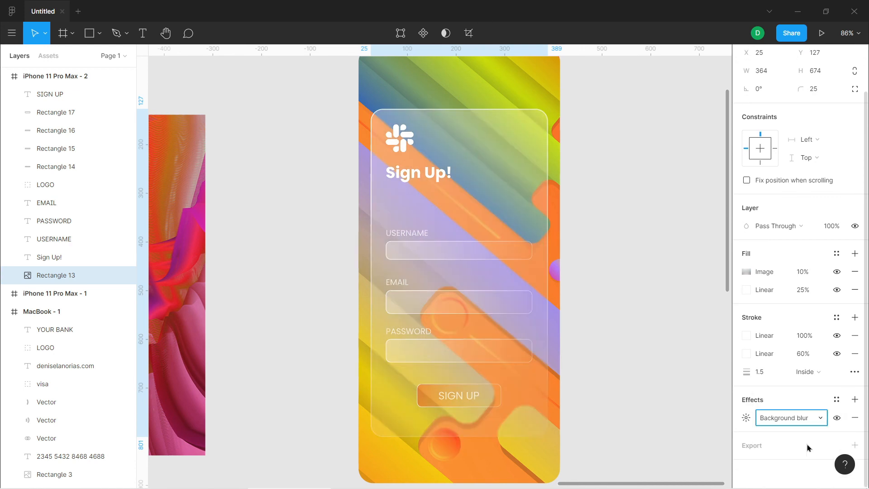
left_click(746, 418)
Try background blur values of 50 and 40 on the glass panel
left_click(632, 448)
left_click_drag(633, 448, 626, 447)
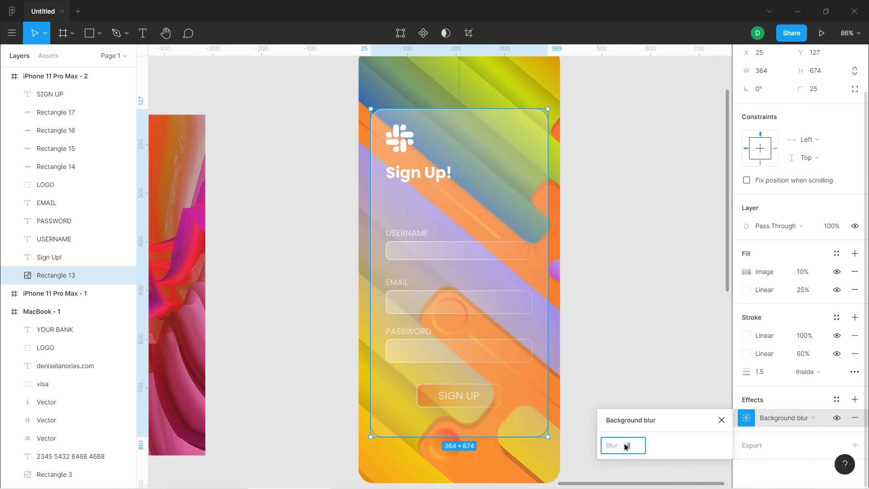
type("50")
key("Return")
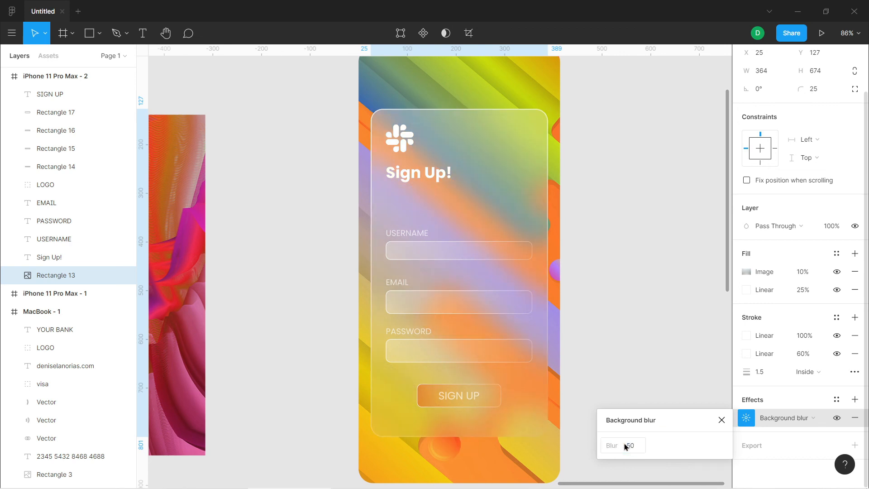
left_click(637, 447)
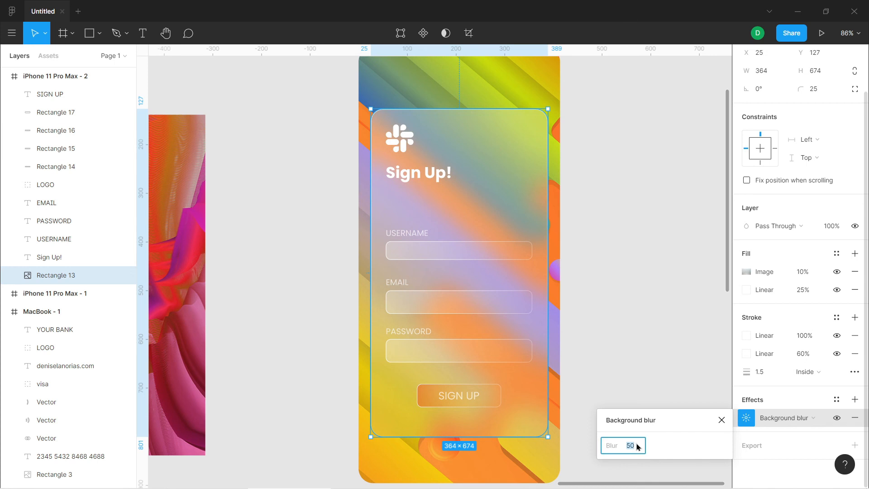
type("40")
key("Return")
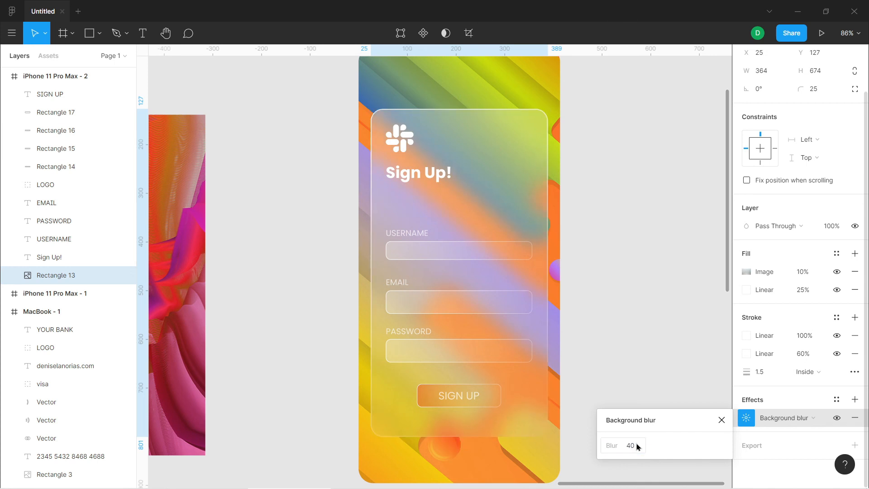
Set the glass panel's background blur to 35, close the effect settings and deselect the panel
left_click(639, 446)
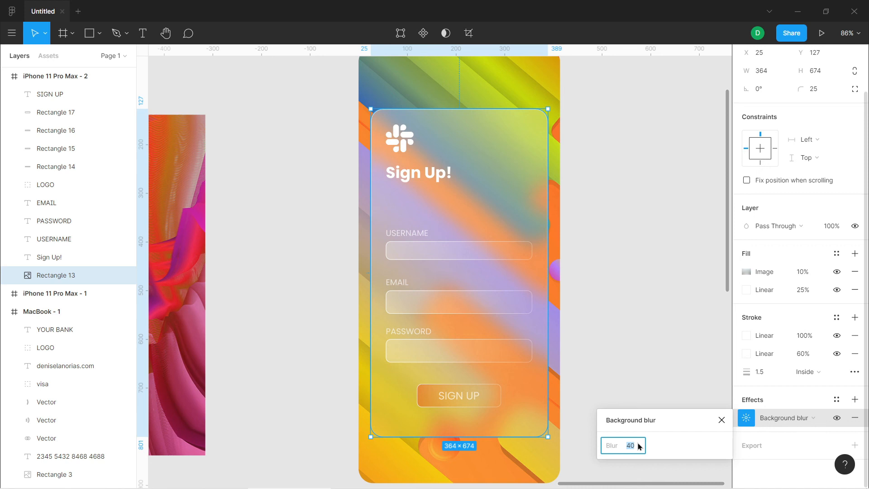
key("Return")
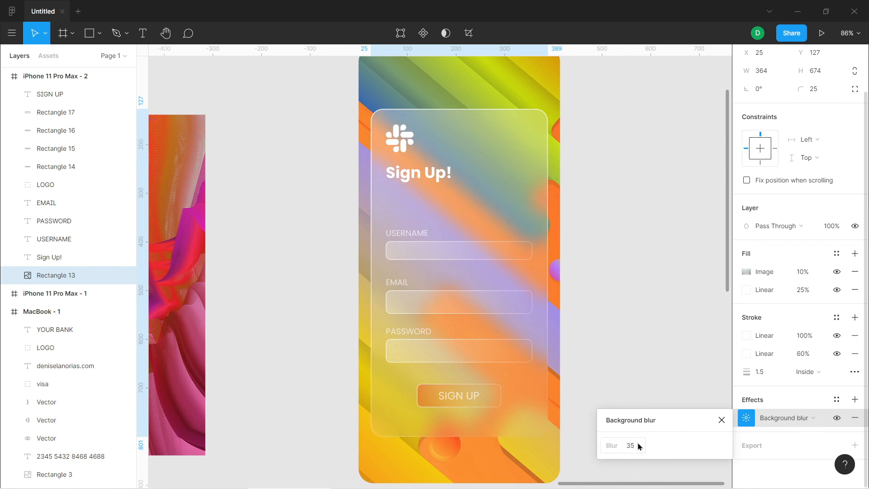
left_click(721, 419)
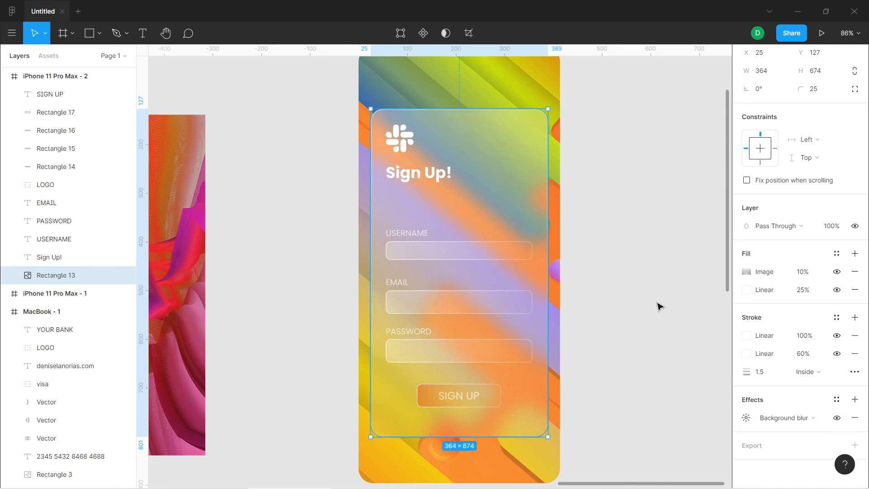
left_click(663, 320)
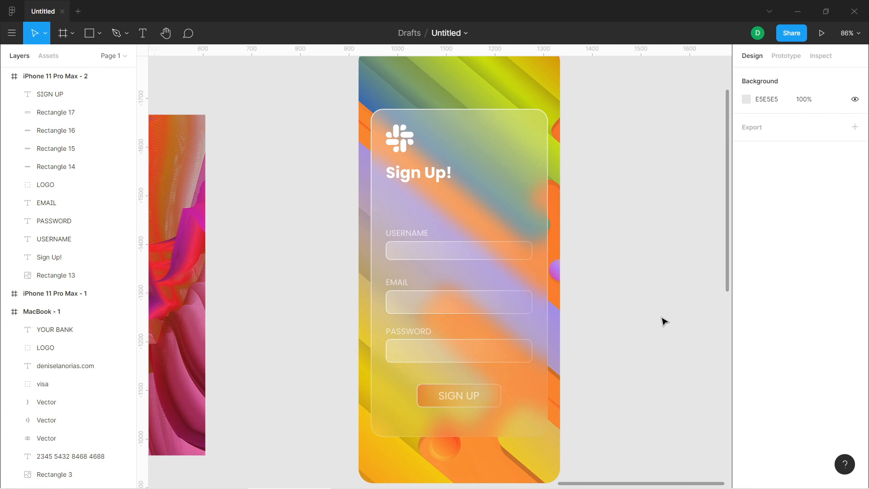
scroll(663, 322, "down", 2)
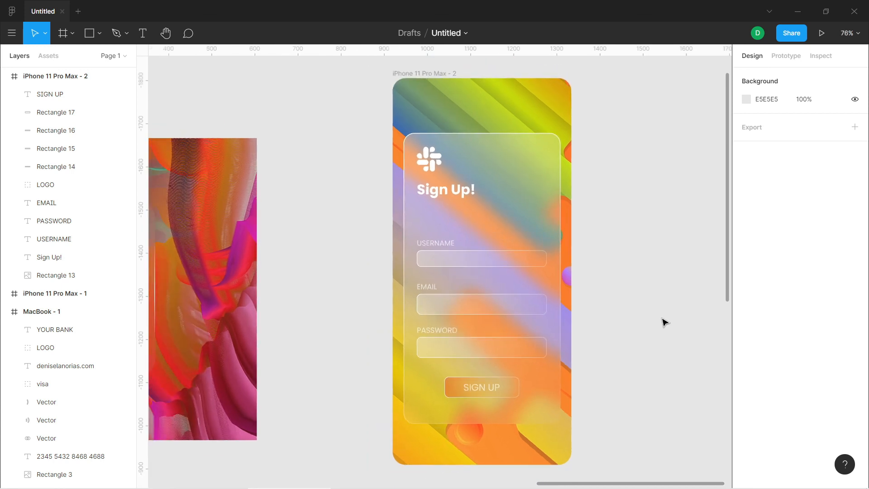
scroll(664, 322, "up", 2)
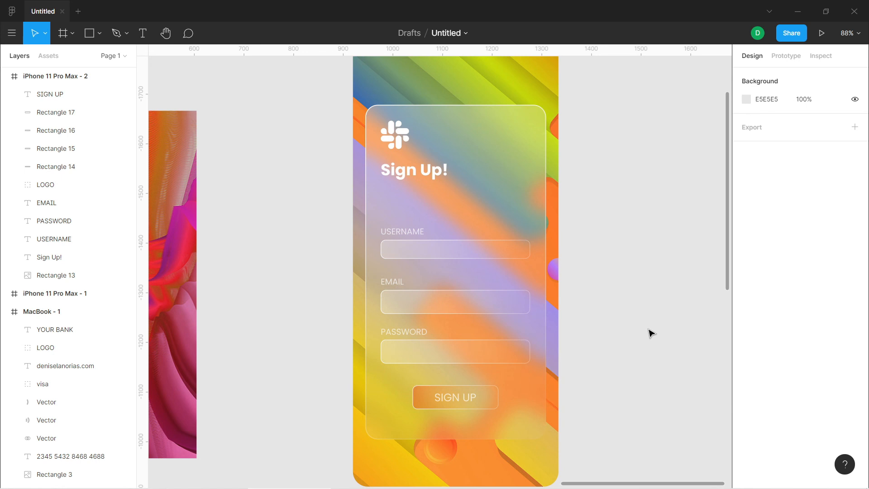
scroll(651, 334, "down", 3)
left_click_drag(646, 483, 665, 483)
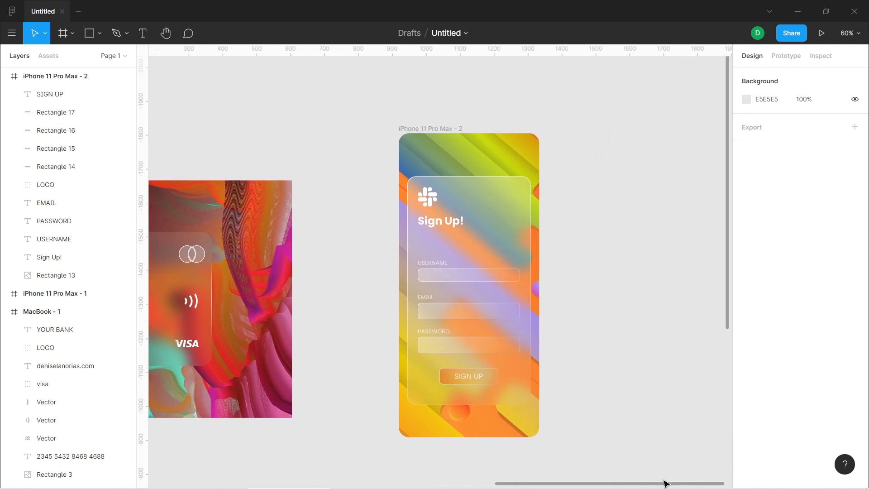
scroll(662, 423, "up", 2)
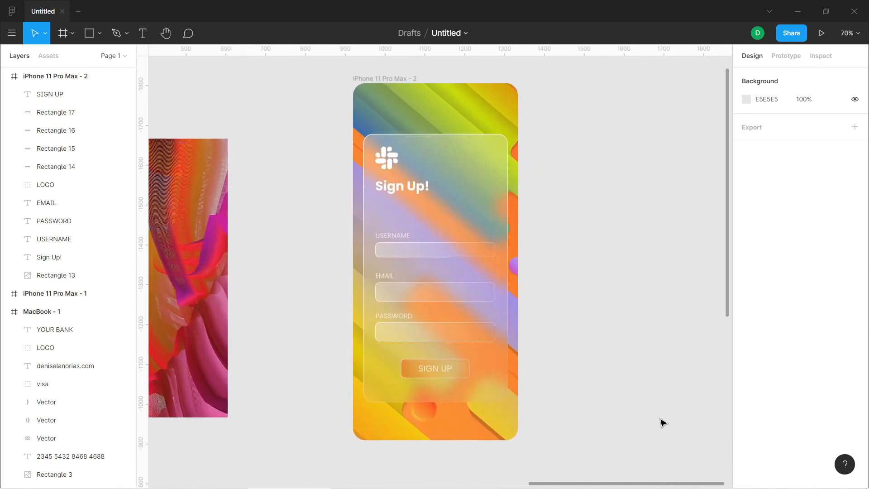
mouse_move(650, 484)
left_mouse_down()
mouse_move(663, 484)
mouse_move(637, 485)
mouse_move(650, 475)
left_mouse_up()
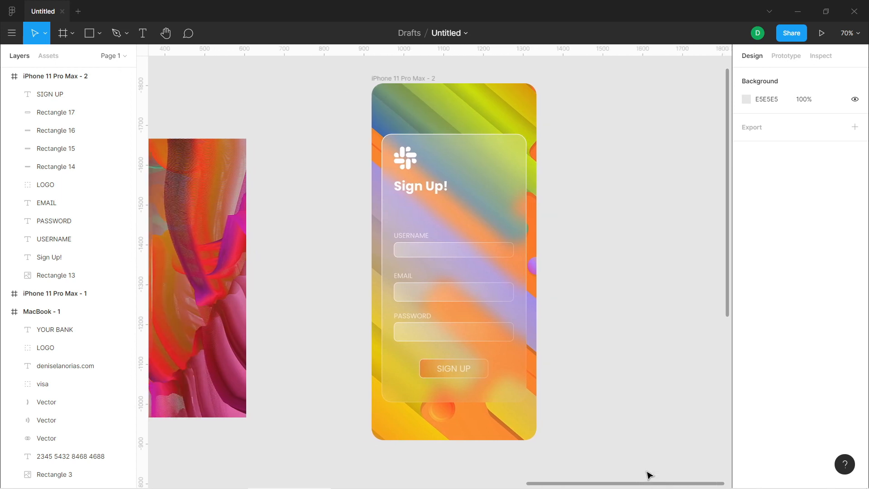